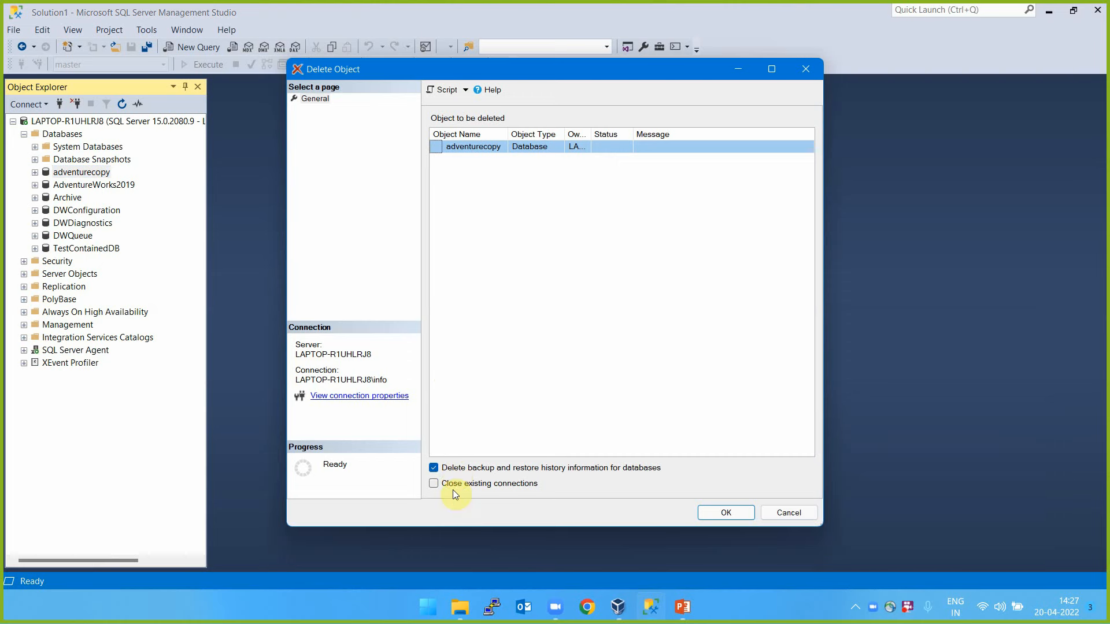
Delete the adventurecopy and TestContainedDB databases, closing existing connections for each.
{"action": "left_click", "coordinate": [454, 484]}
{"action": "left_click", "coordinate": [746, 514]}
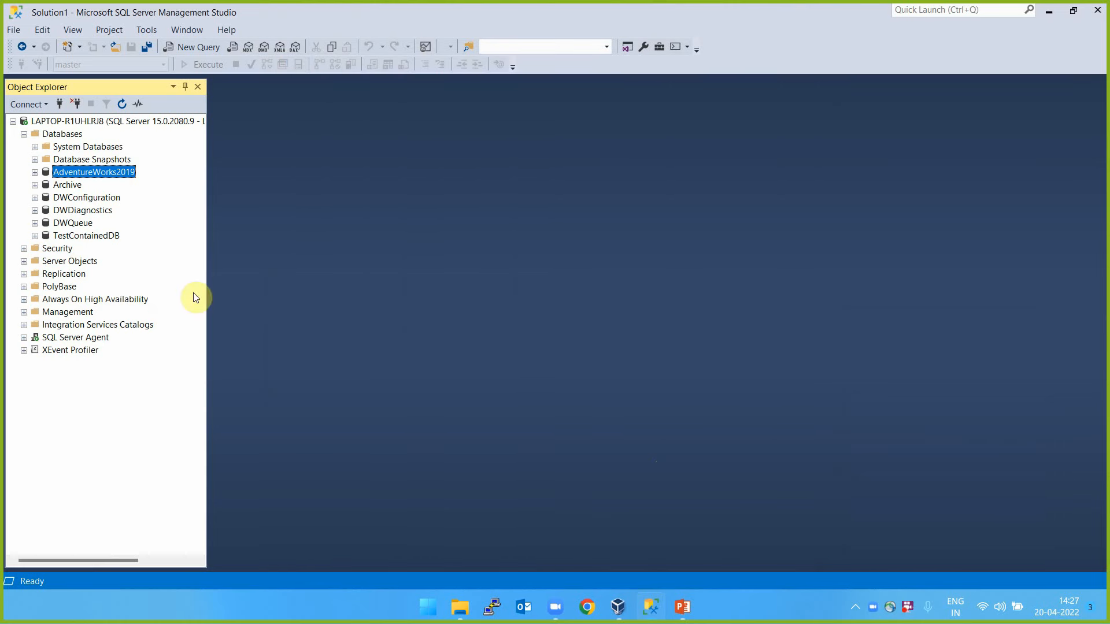
{"action": "left_click", "coordinate": [65, 235]}
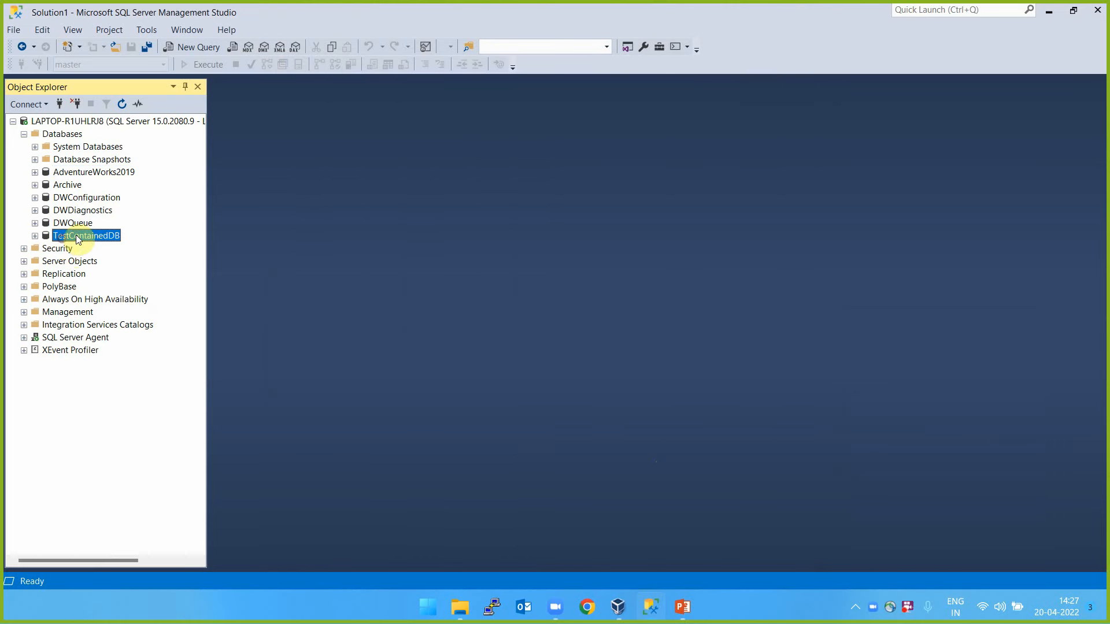
{"action": "right_click", "coordinate": [76, 236]}
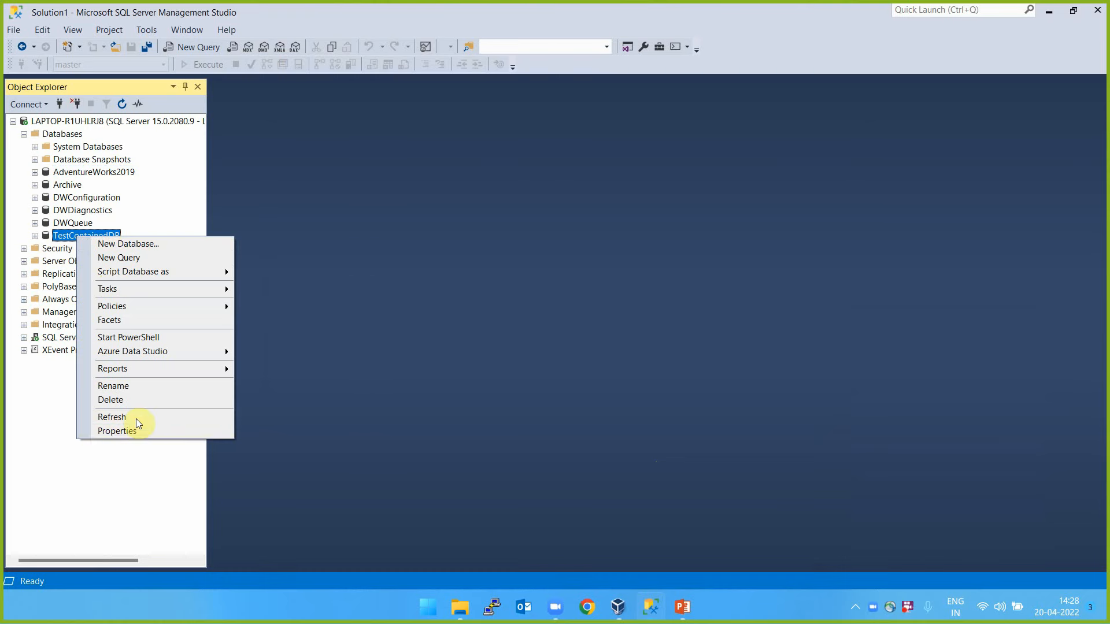
{"action": "left_click", "coordinate": [137, 400]}
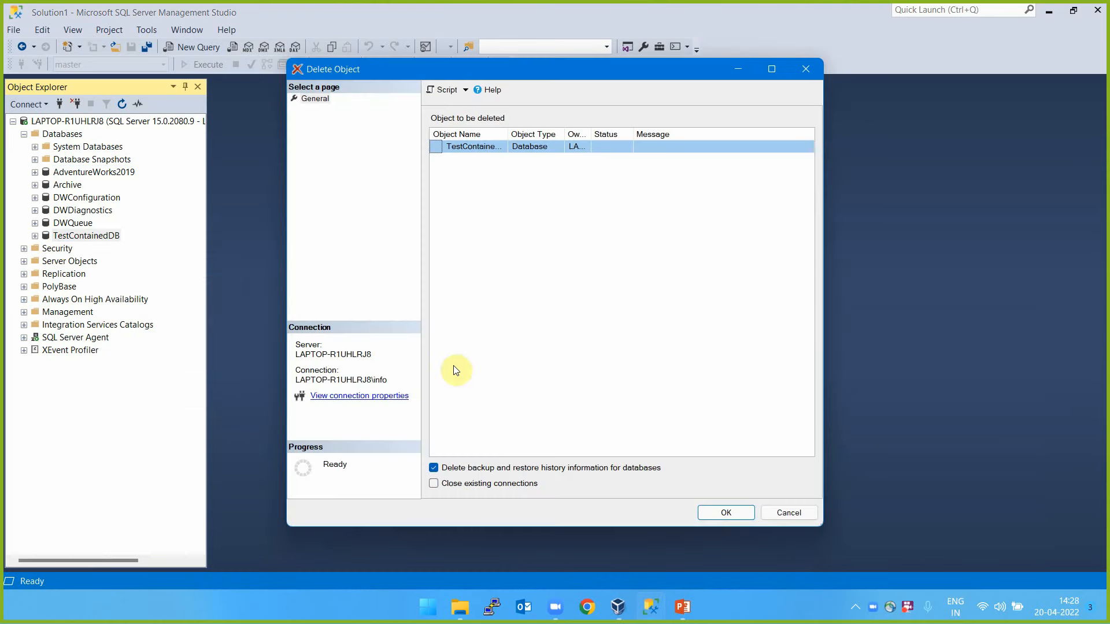
{"action": "left_click", "coordinate": [457, 483]}
{"action": "left_click", "coordinate": [746, 512]}
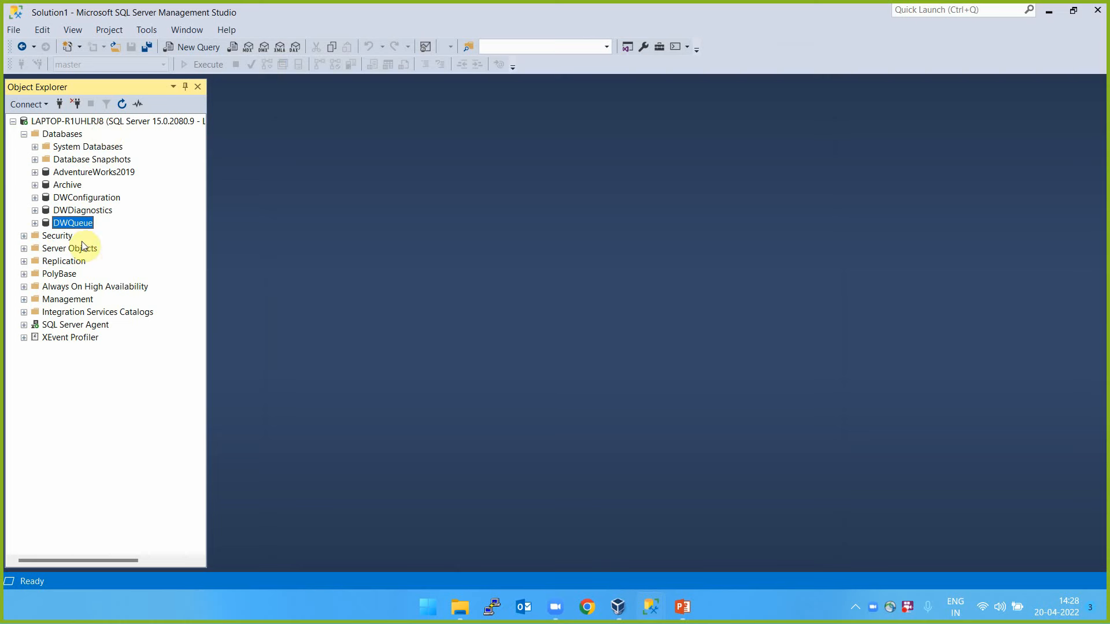
Delete the Archive database, closing its existing connections.
{"action": "right_click", "coordinate": [67, 185]}
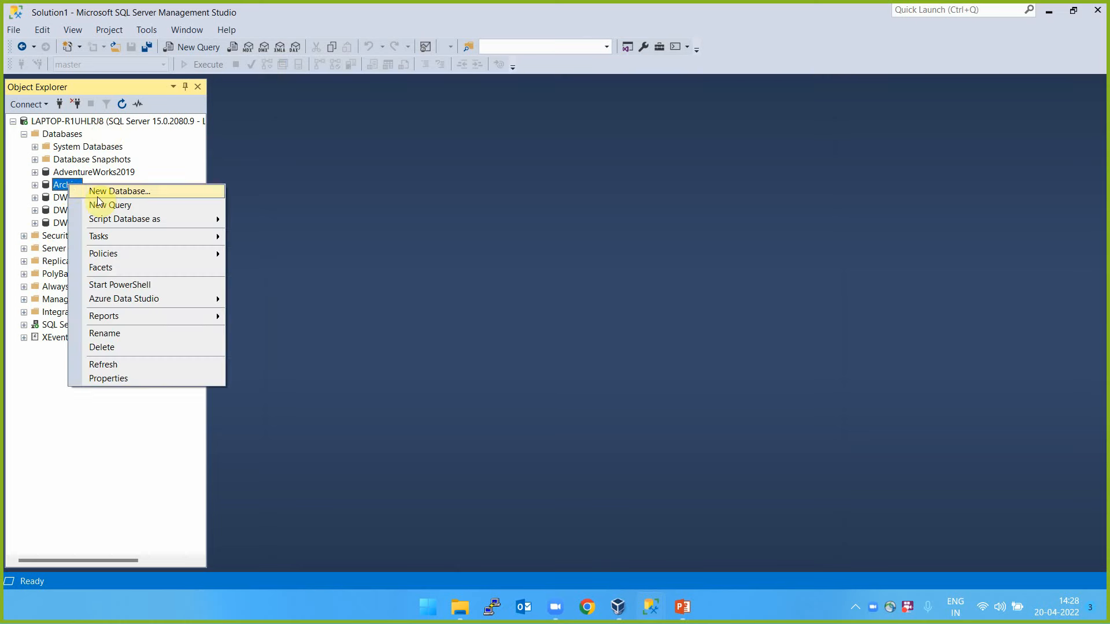
{"action": "left_click", "coordinate": [152, 346]}
{"action": "left_click", "coordinate": [457, 483]}
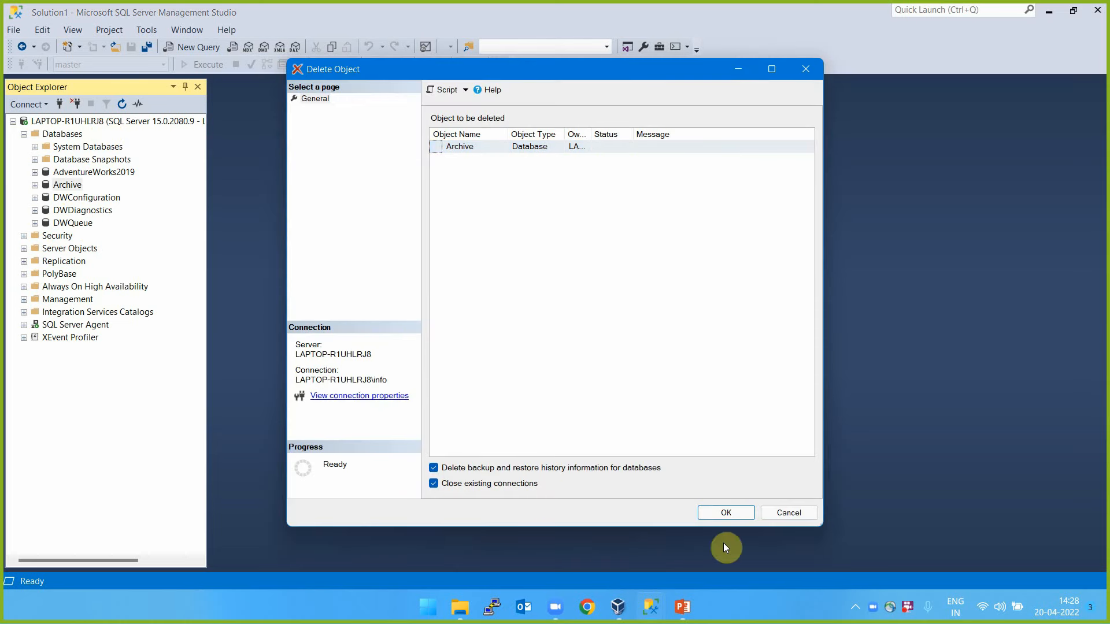
{"action": "left_click", "coordinate": [728, 513]}
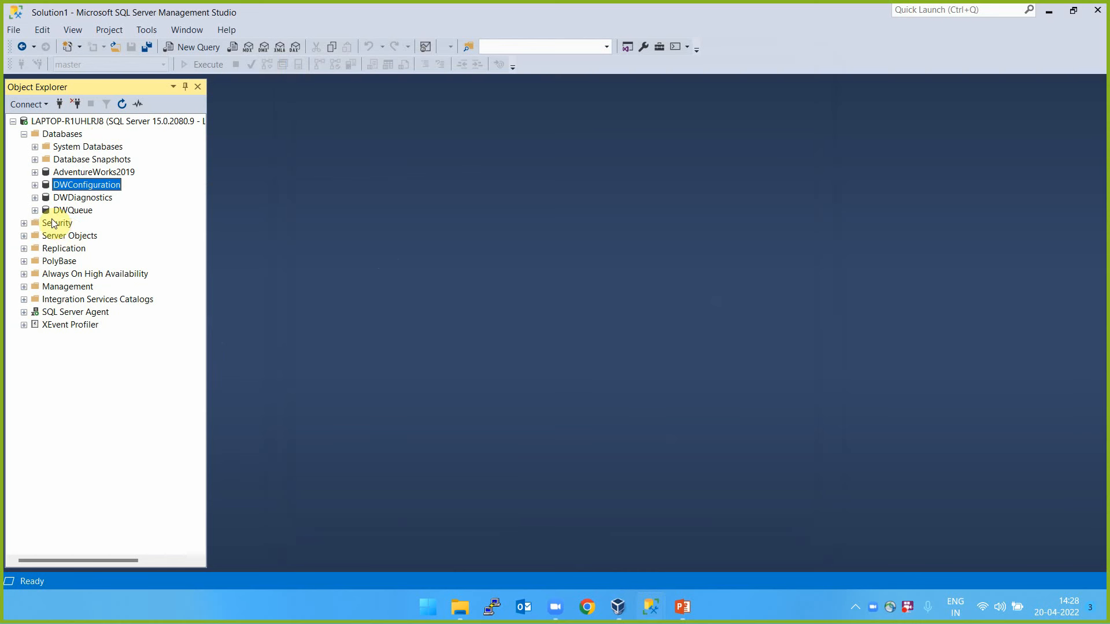
{"action": "left_click", "coordinate": [82, 172]}
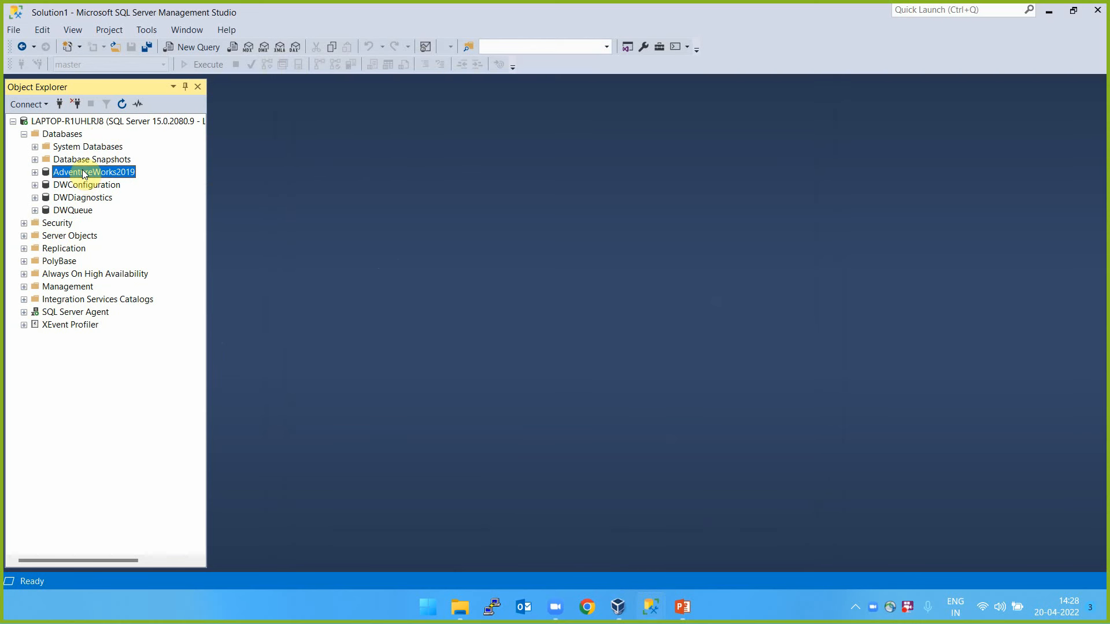
{"action": "right_click", "coordinate": [76, 174]}
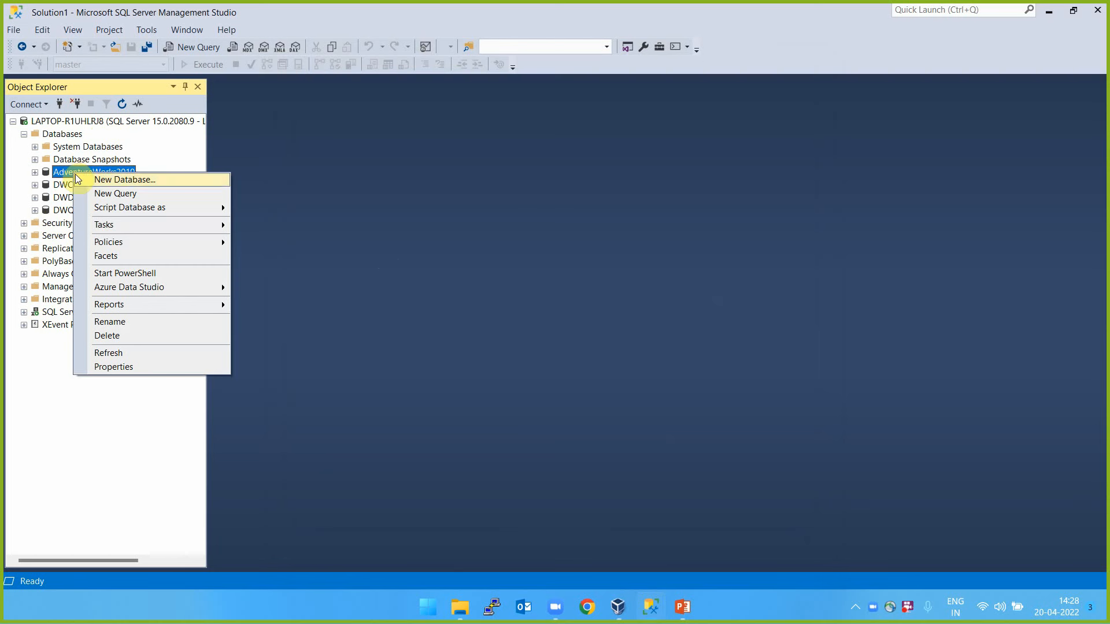
{"action": "mouse_move", "coordinate": [126, 225]}
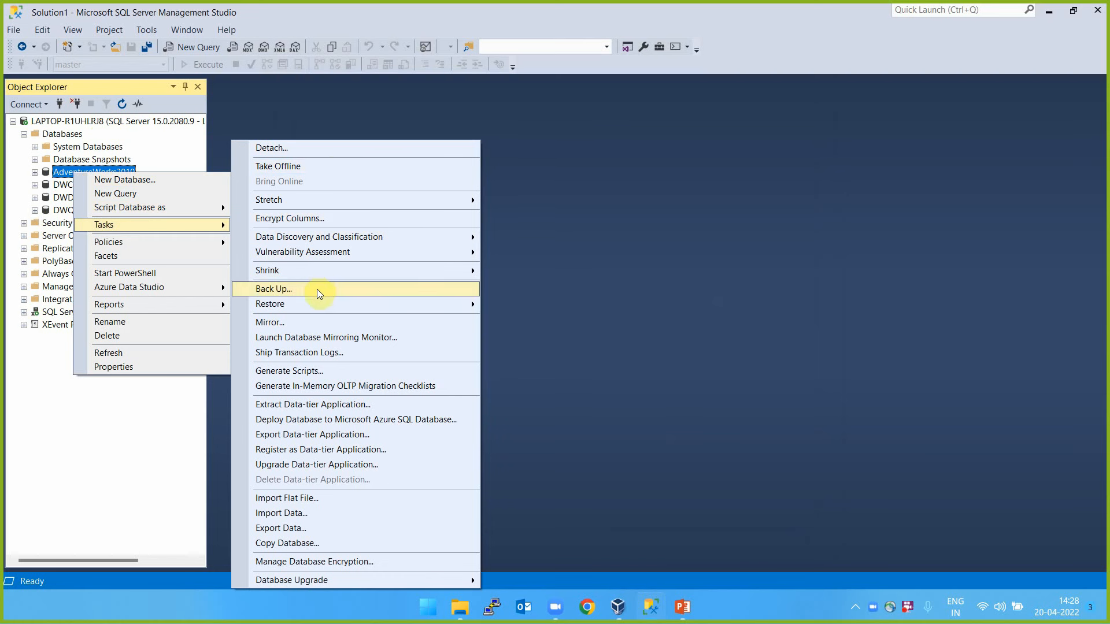
{"action": "mouse_move", "coordinate": [321, 307]}
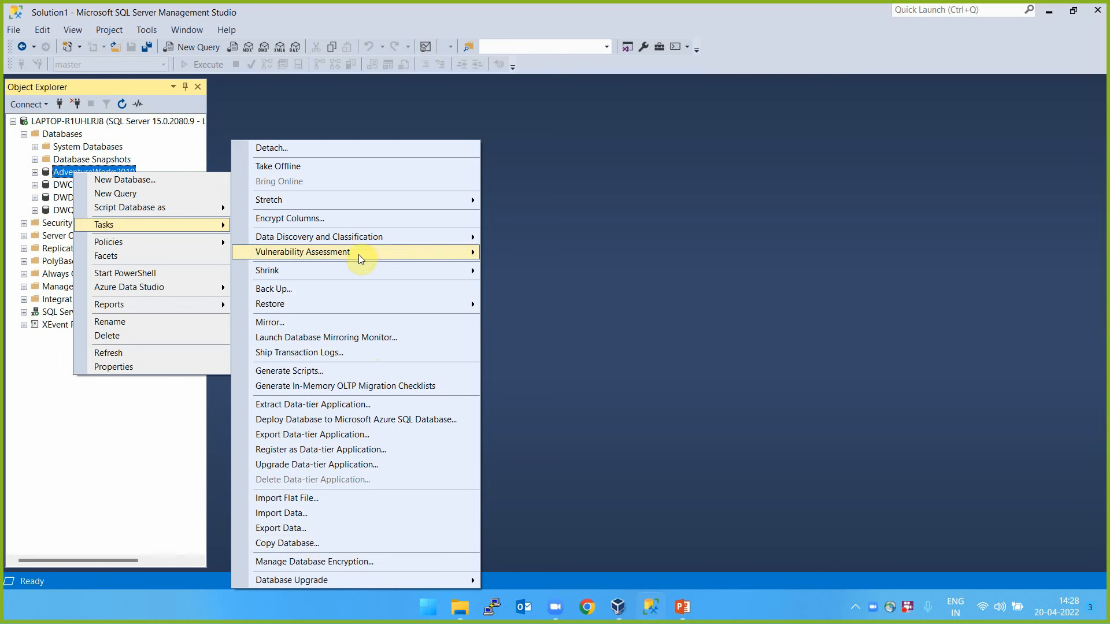
{"action": "mouse_move", "coordinate": [362, 200]}
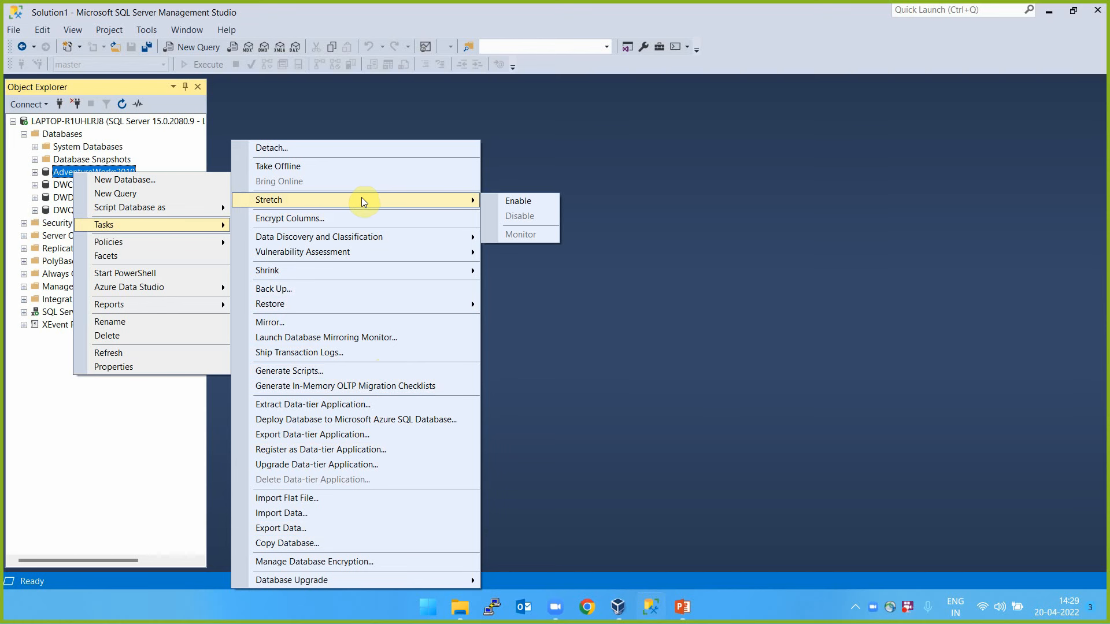
{"action": "mouse_move", "coordinate": [368, 302]}
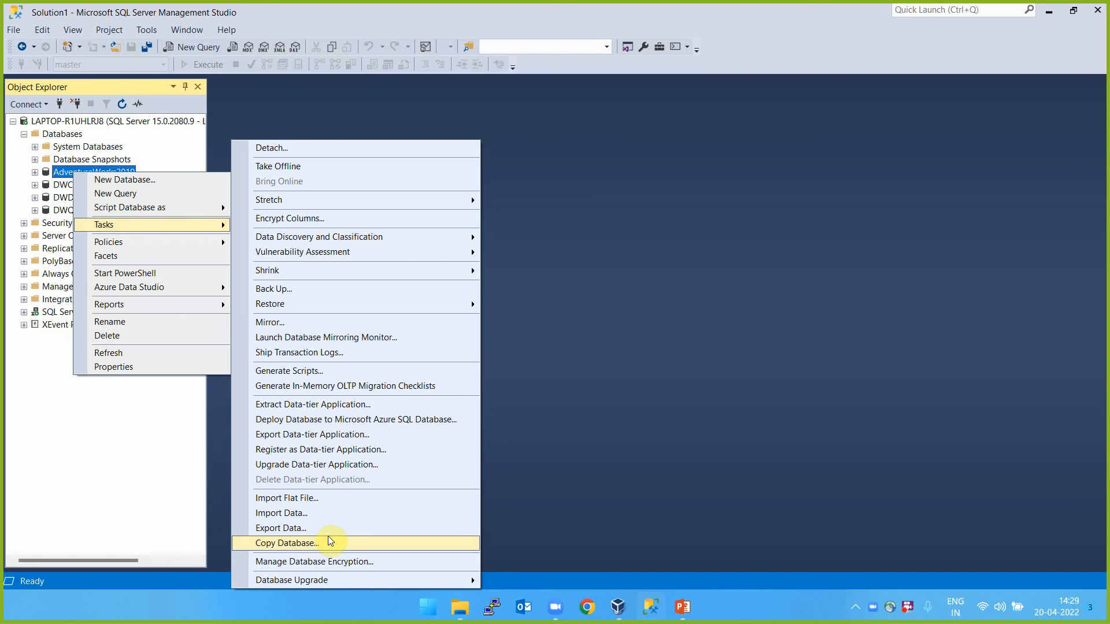
{"action": "left_click", "coordinate": [599, 392]}
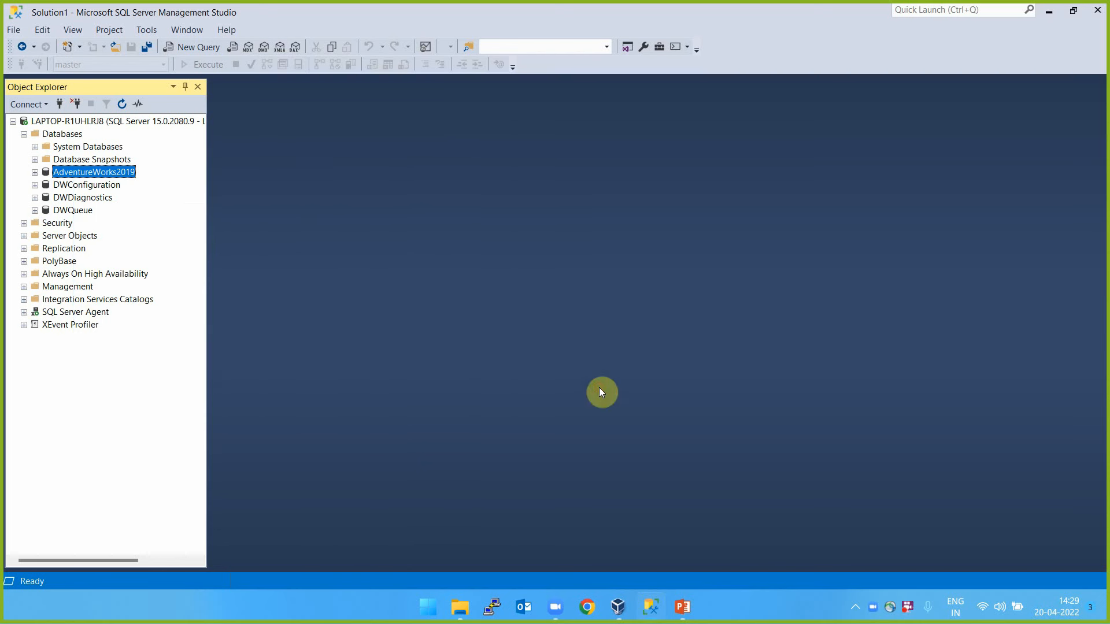
Switch to SQL Server 2019 Configuration Manager.
{"action": "left_click", "coordinate": [426, 605]}
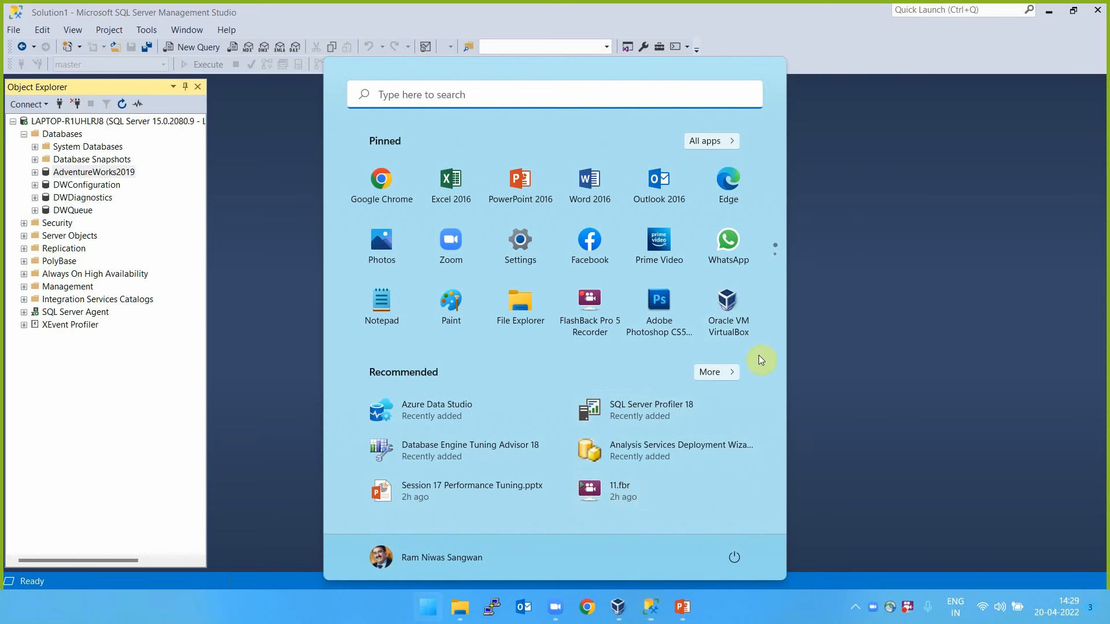
{"action": "left_click", "coordinate": [726, 376]}
{"action": "scroll", "coordinate": [567, 356], "scroll_direction": "down", "scroll_amount": 3}
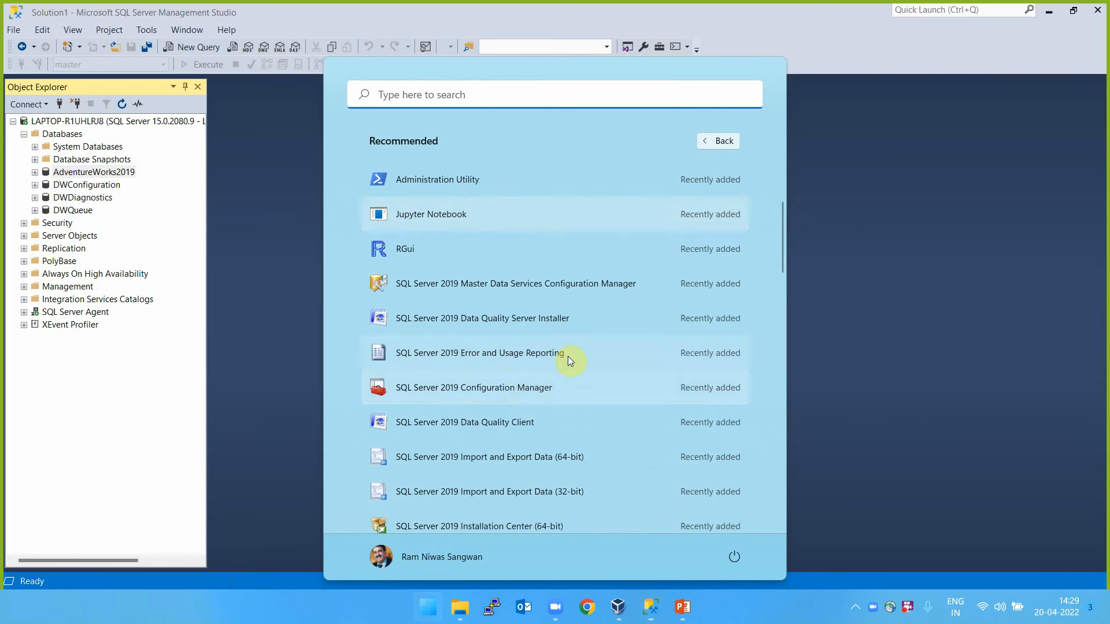
{"action": "left_click", "coordinate": [523, 390]}
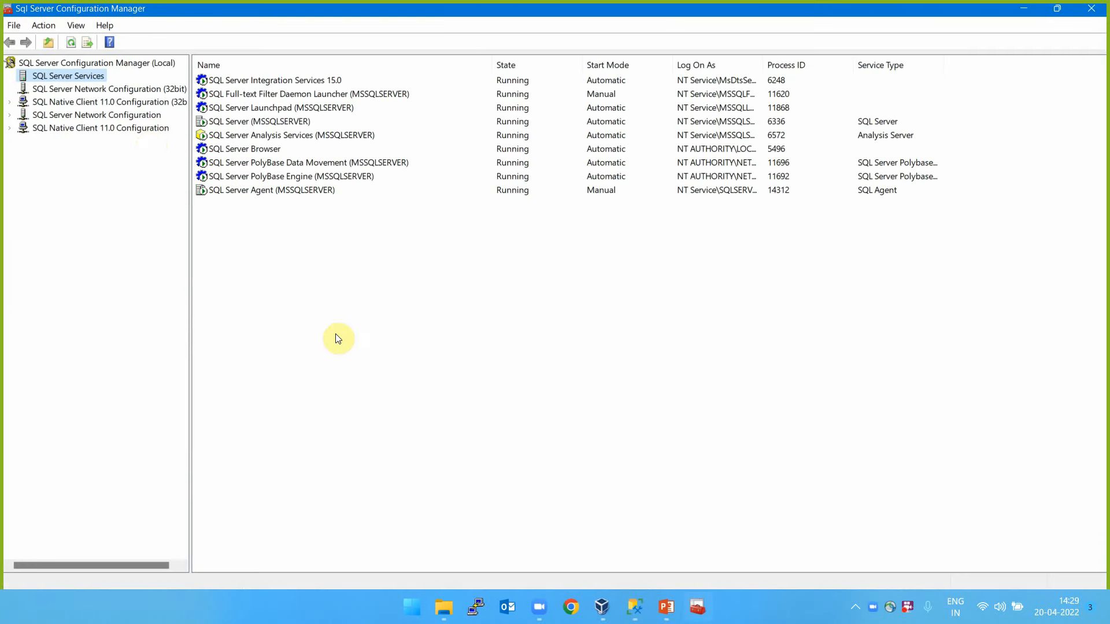
Look up the log-on account name in the SQL Server Agent (MSSQLSERVER) service properties and close SQL Server Configuration Manager.
{"action": "right_click", "coordinate": [275, 189]}
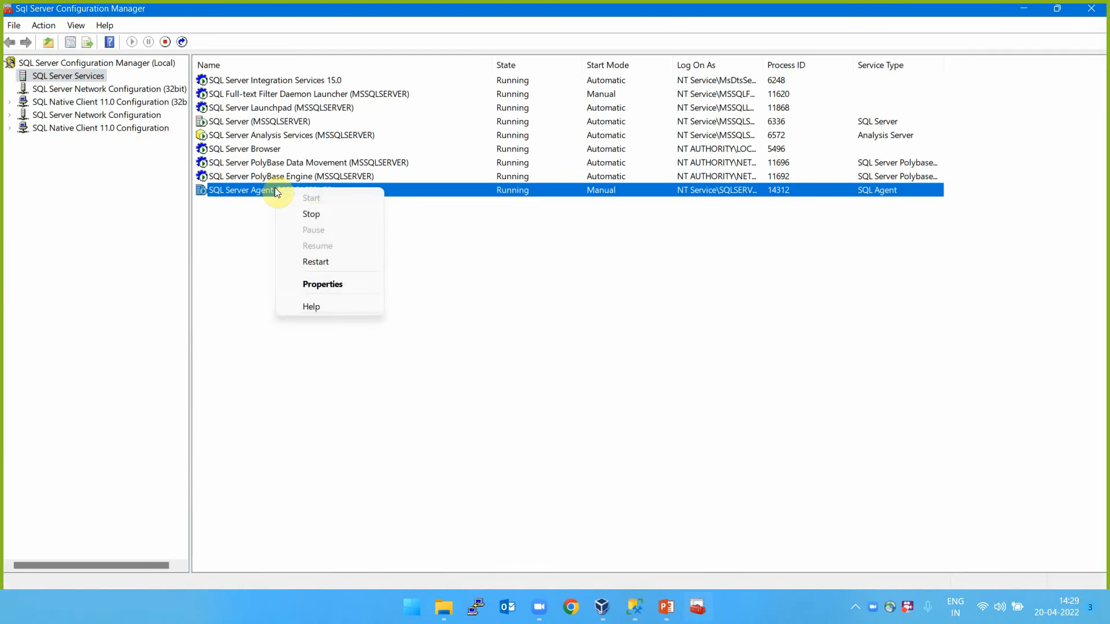
{"action": "left_click", "coordinate": [331, 283]}
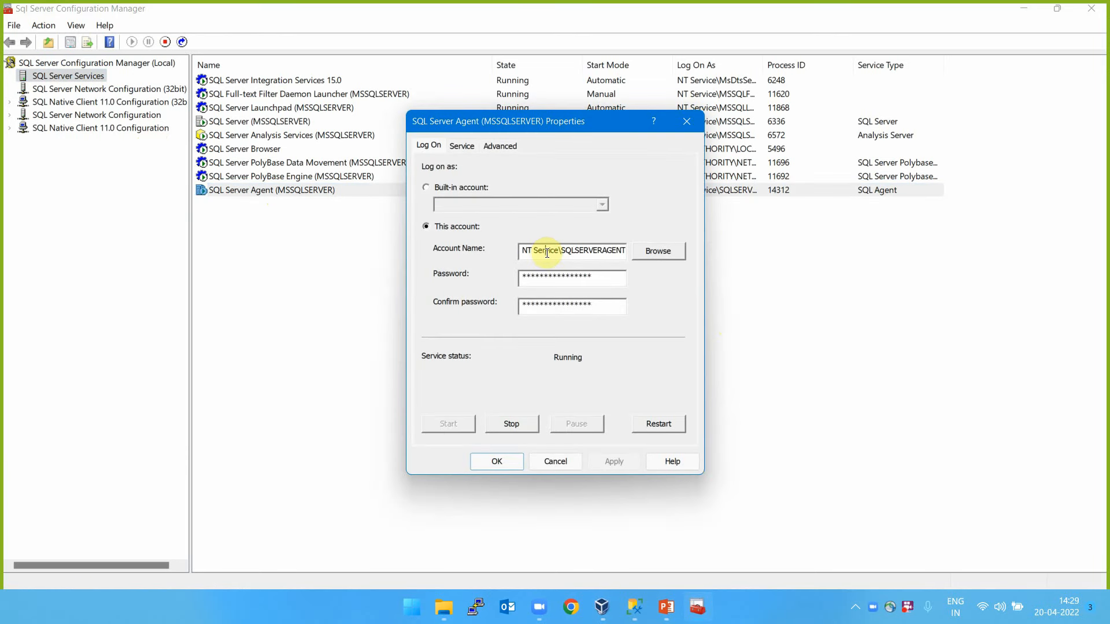
{"action": "left_click_drag", "start_coordinate": [521, 251], "coordinate": [647, 251]}
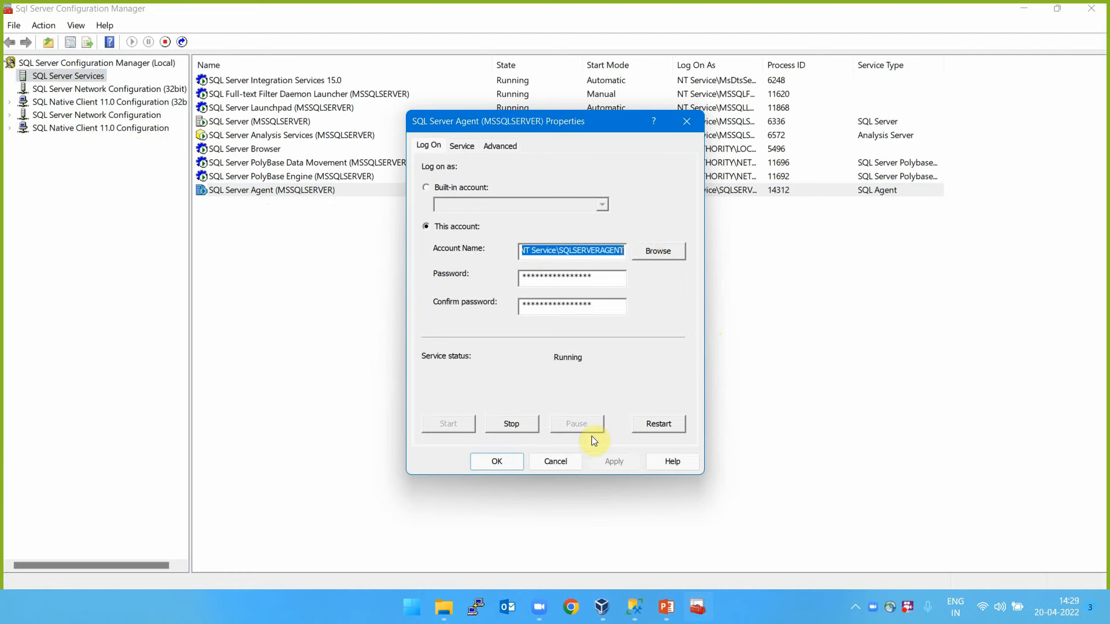
{"action": "left_click", "coordinate": [553, 461]}
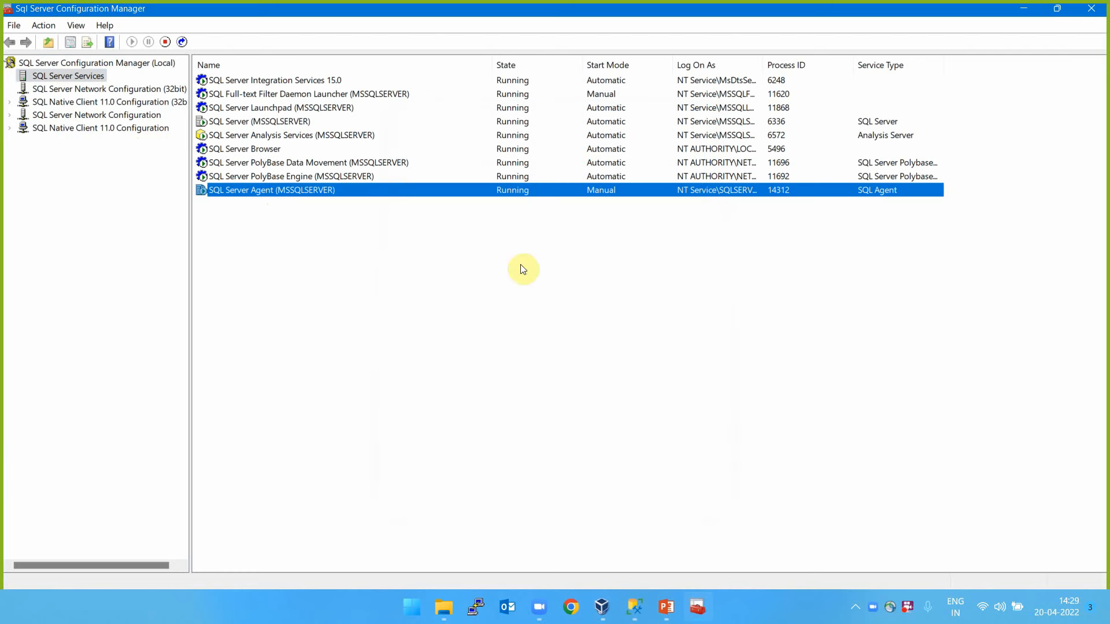
{"action": "left_click", "coordinate": [1090, 10]}
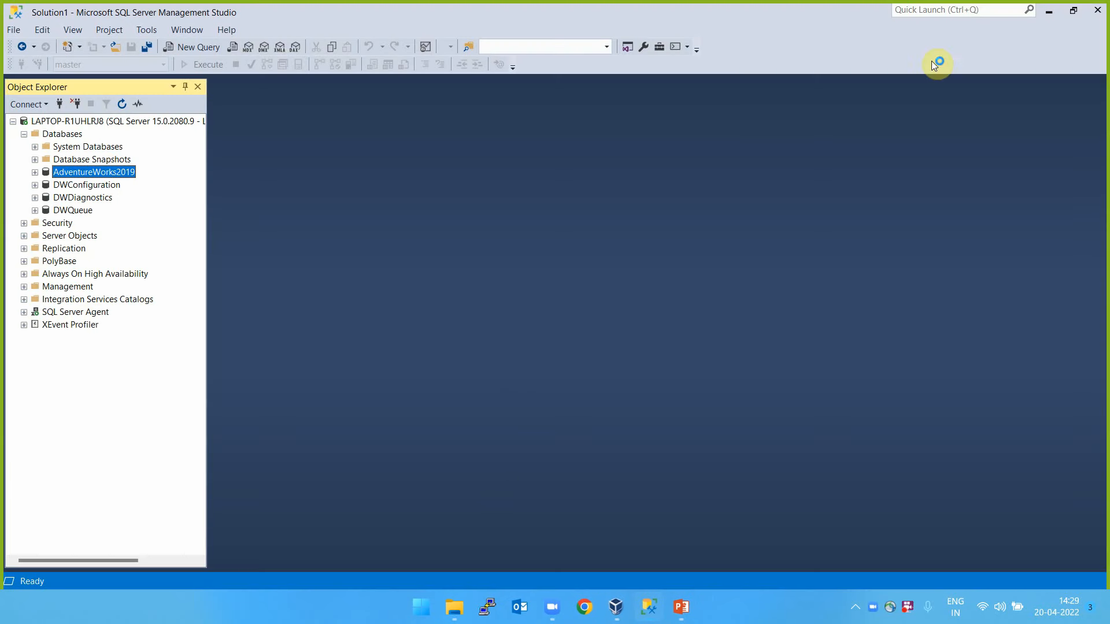
Switch to File Explorer and open the Windows-SSD (C:) drive.
{"action": "left_click", "coordinate": [460, 617]}
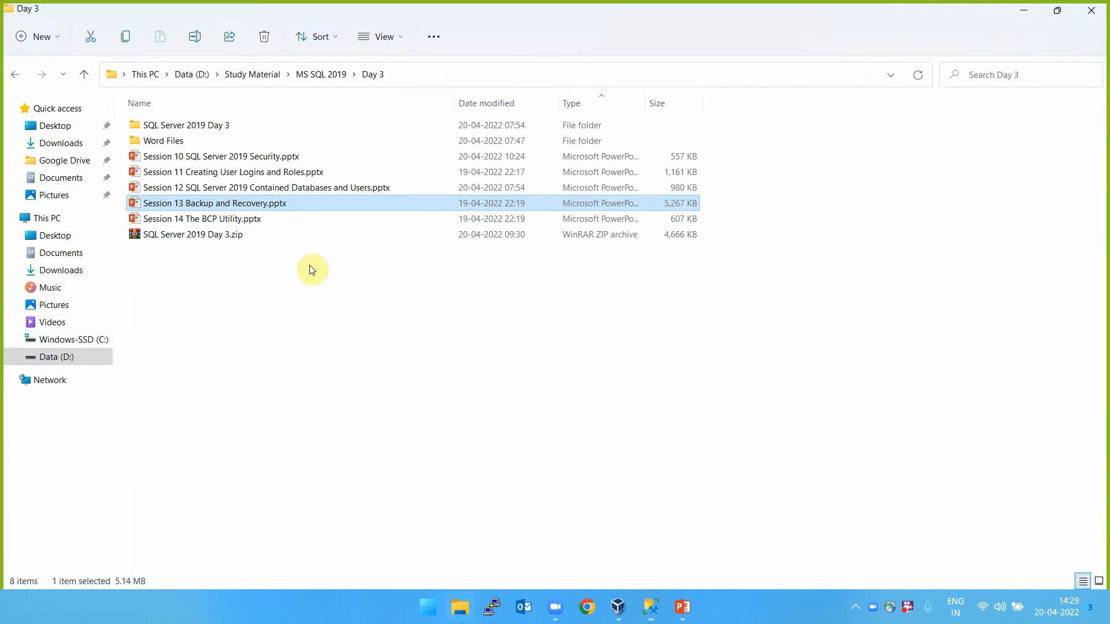
{"action": "left_click", "coordinate": [69, 340]}
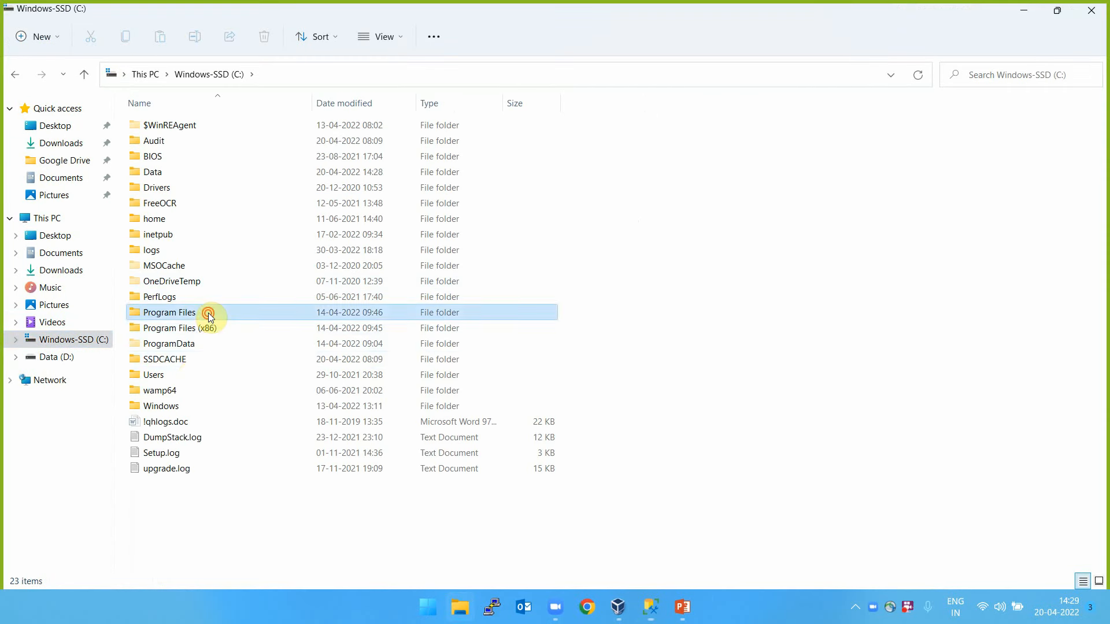
{"action": "double_click", "coordinate": [209, 312]}
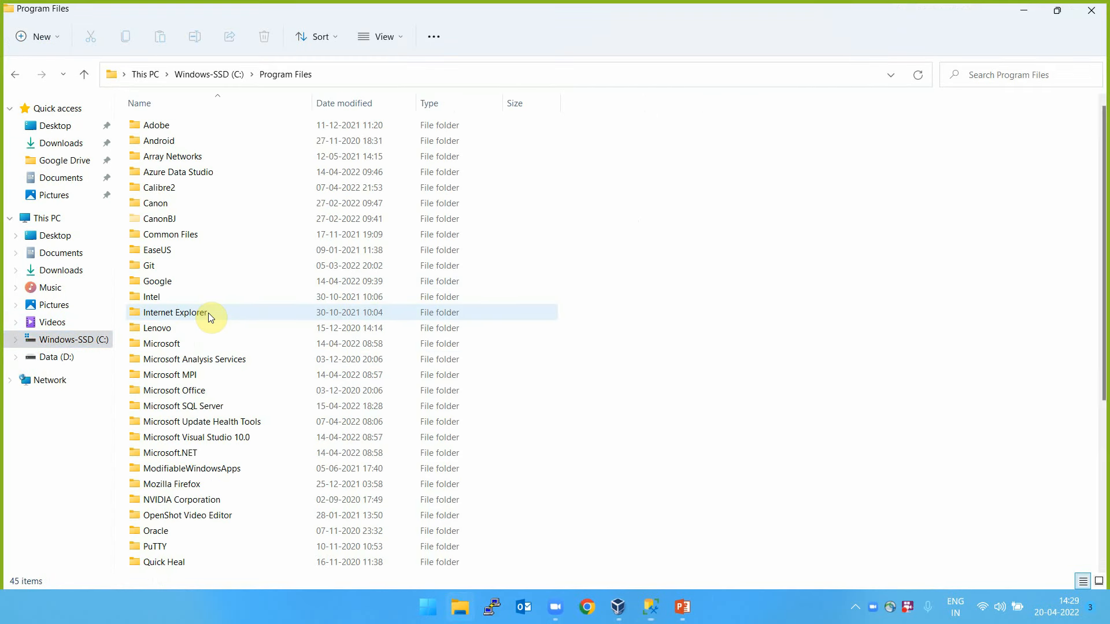
{"action": "left_click", "coordinate": [217, 72]}
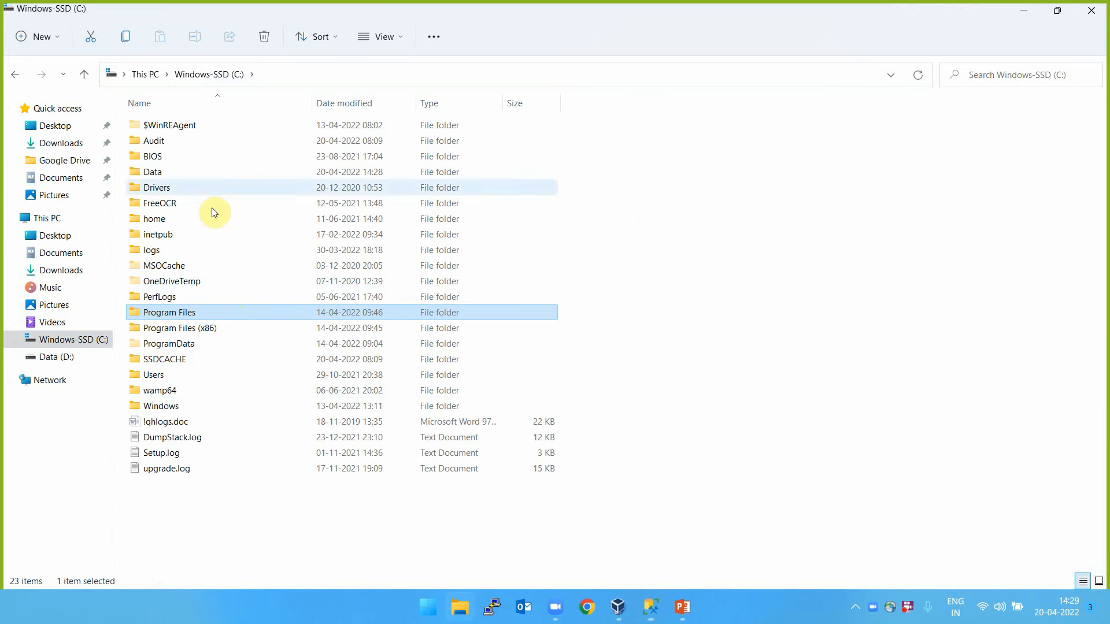
{"action": "left_click", "coordinate": [150, 74]}
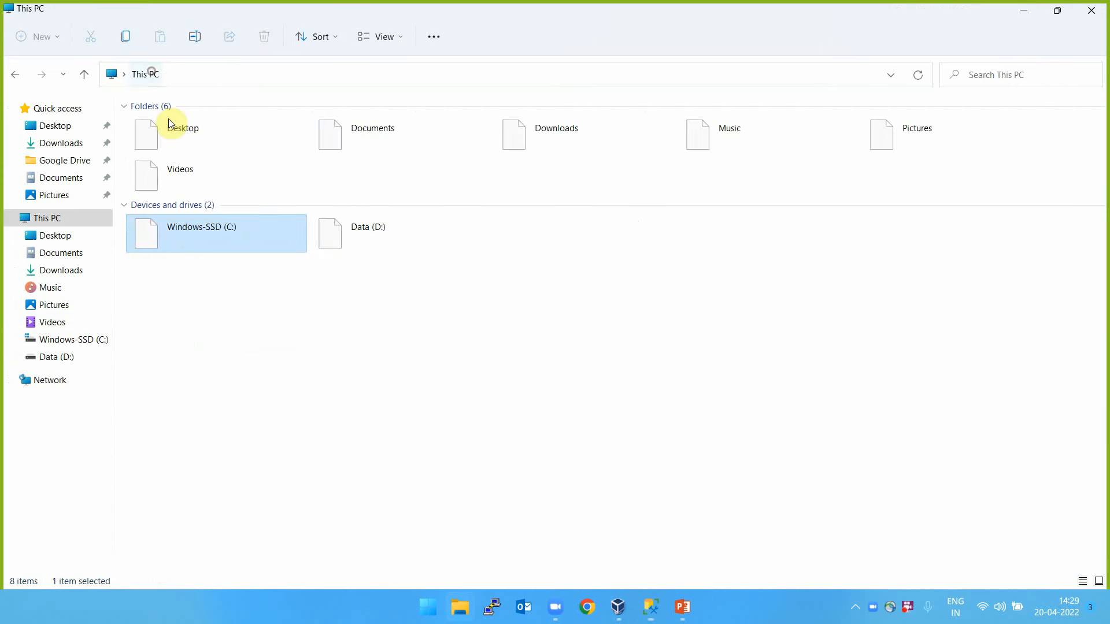
{"action": "double_click", "coordinate": [214, 225]}
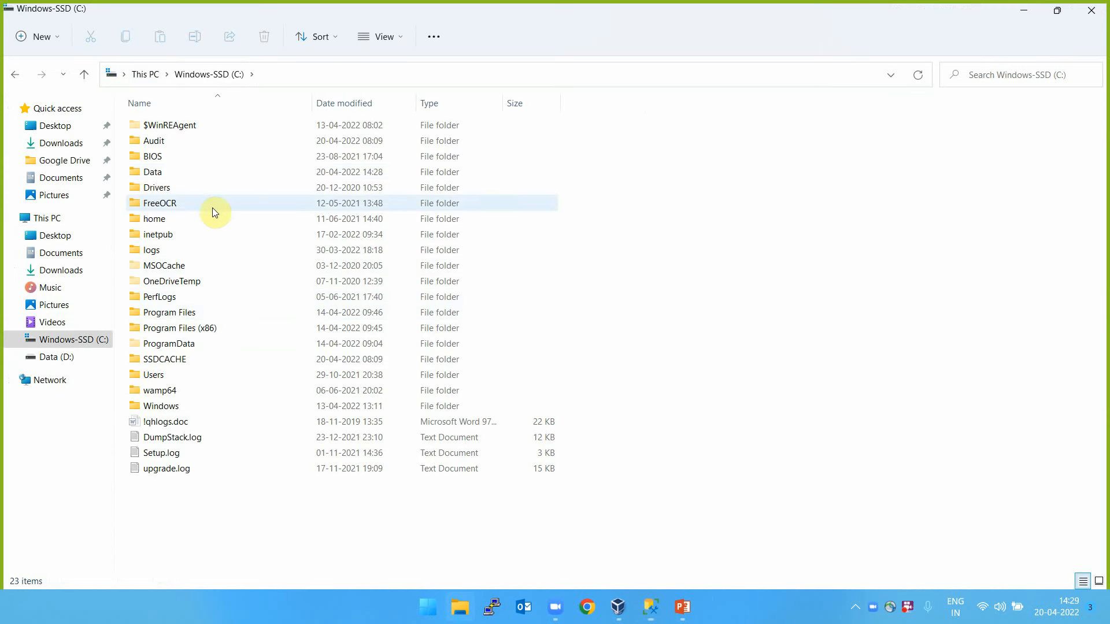
Open the security properties of the Data folder on the C: drive.
{"action": "left_click", "coordinate": [214, 171]}
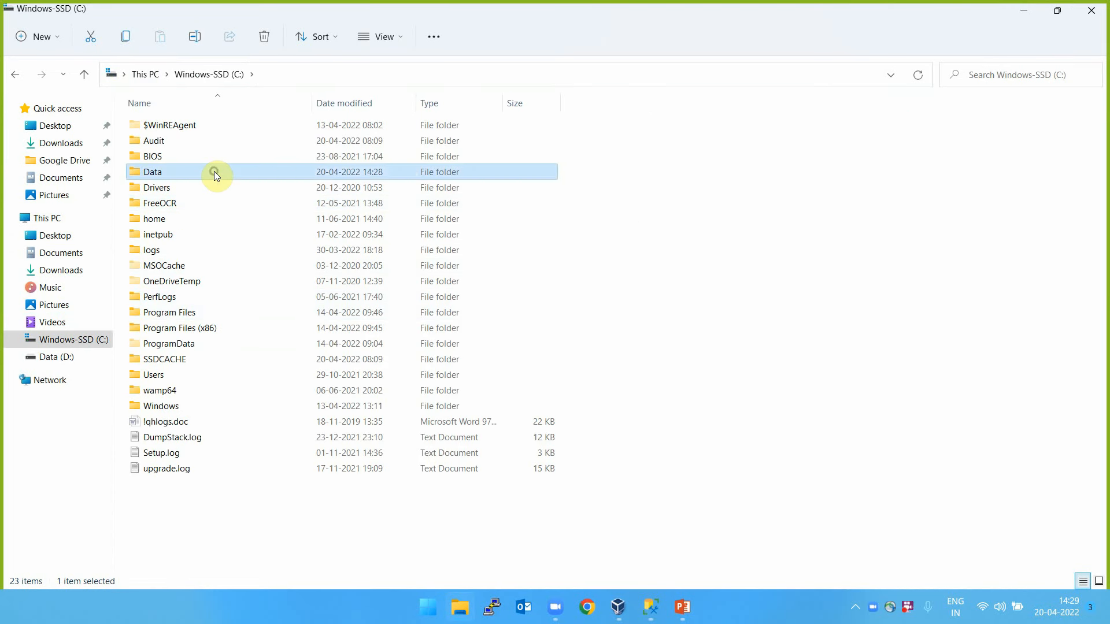
{"action": "right_click", "coordinate": [215, 175]}
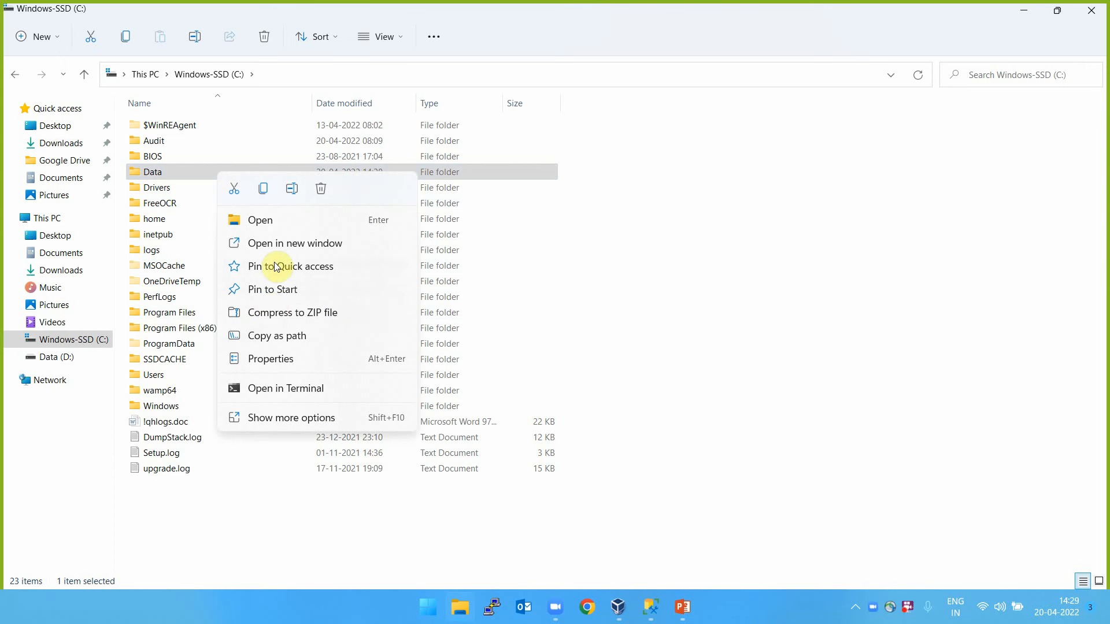
{"action": "left_click", "coordinate": [301, 420]}
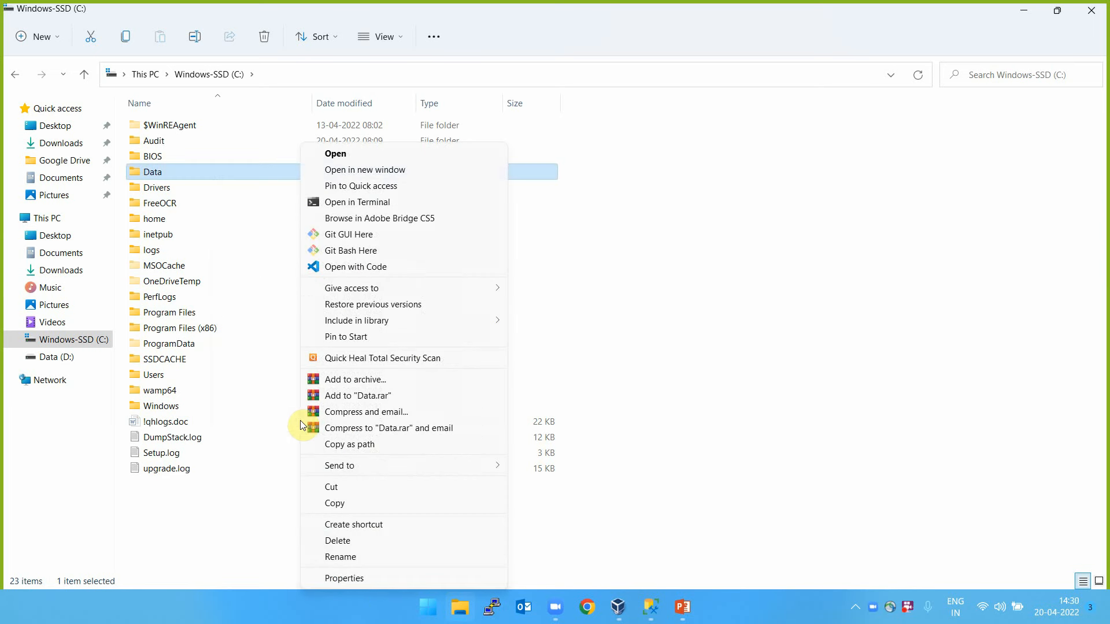
{"action": "left_click", "coordinate": [370, 579]}
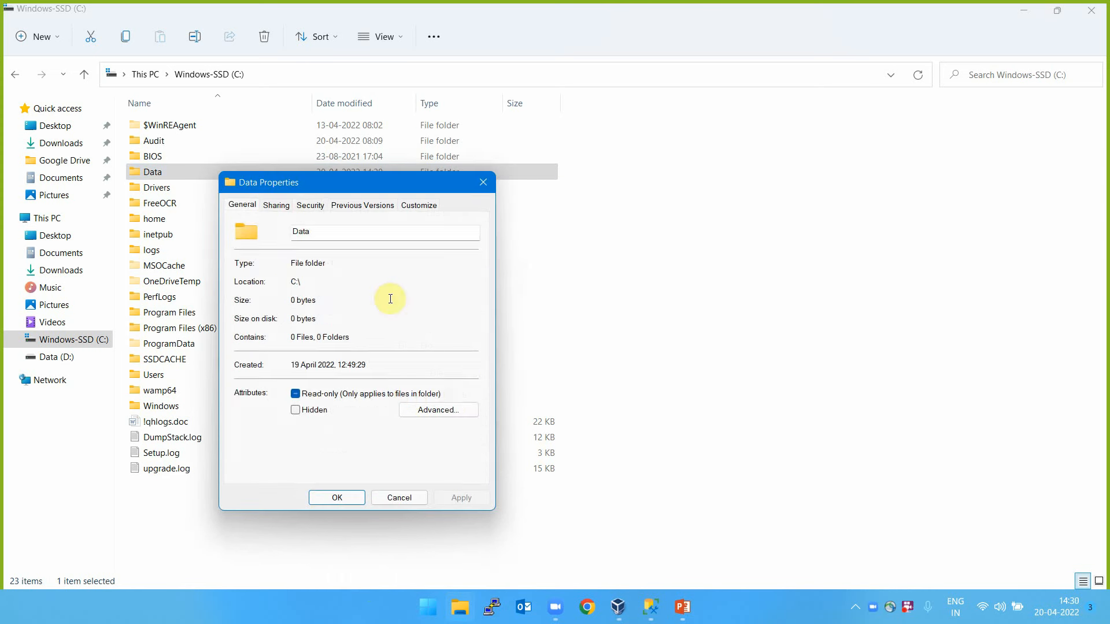
{"action": "left_click", "coordinate": [306, 207]}
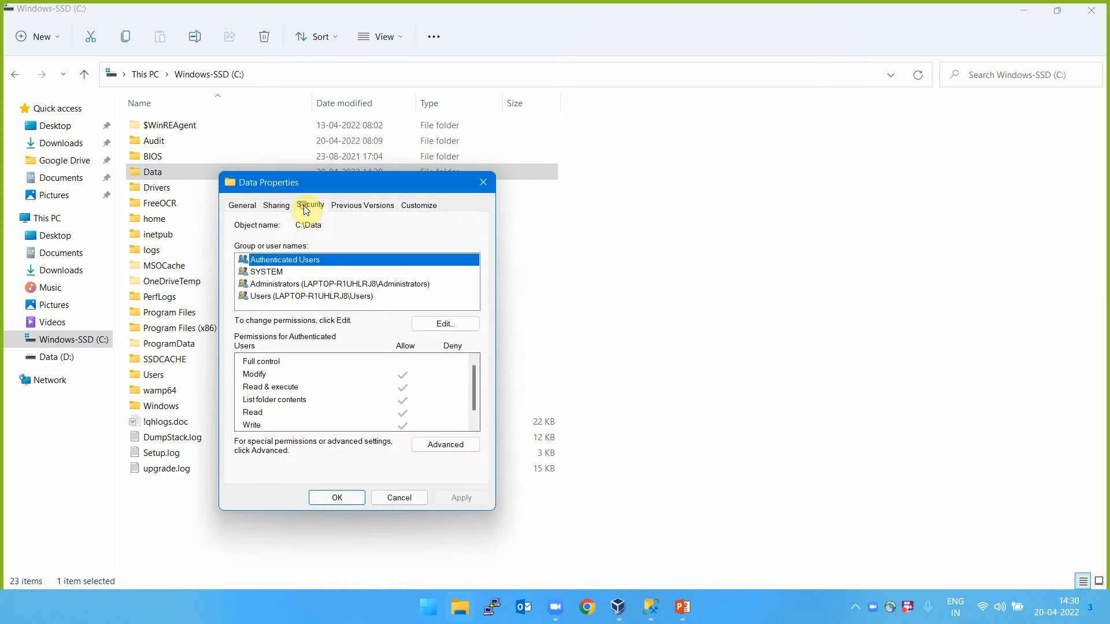
Add the account NT Service\SQLSERVERAGENT to the Data folder's permission list and verify its name.
{"action": "left_click", "coordinate": [439, 324]}
{"action": "left_click", "coordinate": [411, 393]}
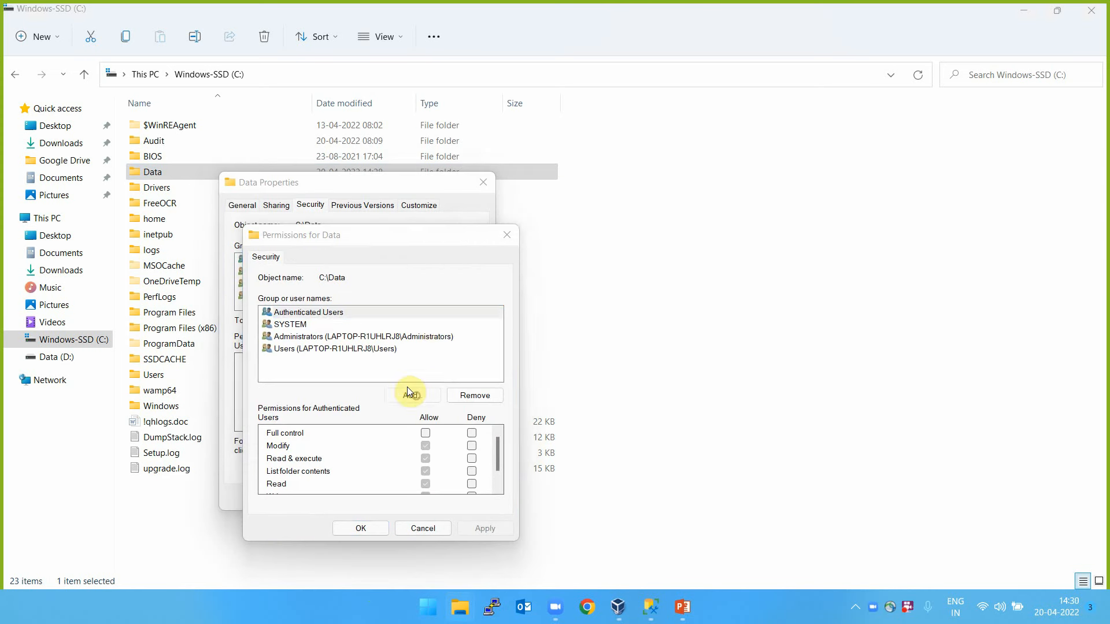
{"action": "type", "text": "NT Service\\SQLSERVERAGENT"}
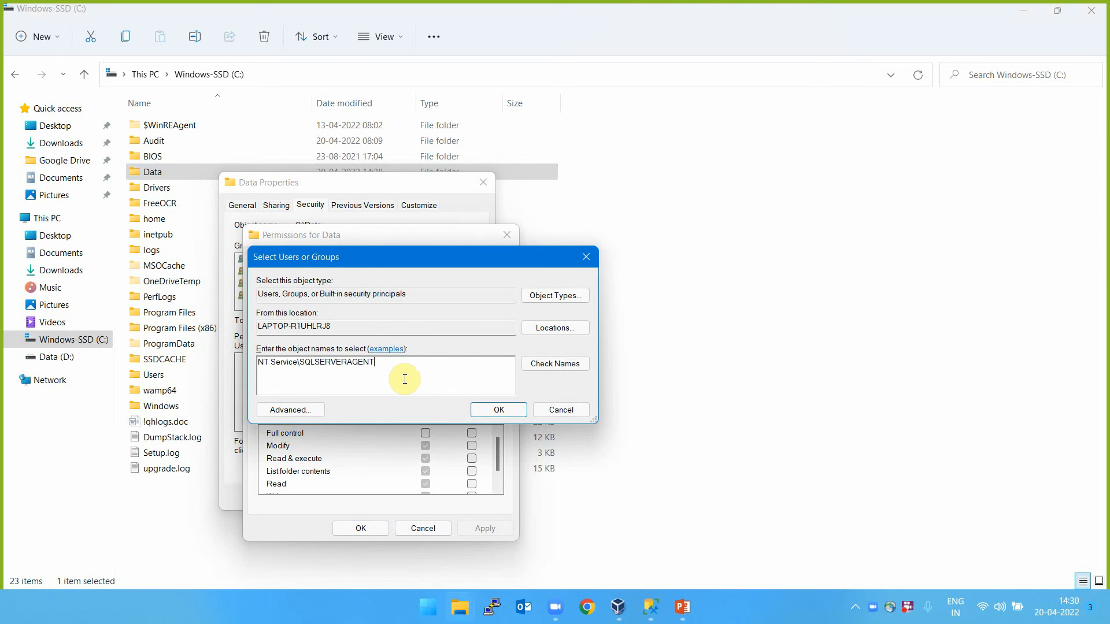
{"action": "left_click", "coordinate": [573, 366]}
{"action": "left_click", "coordinate": [498, 409]}
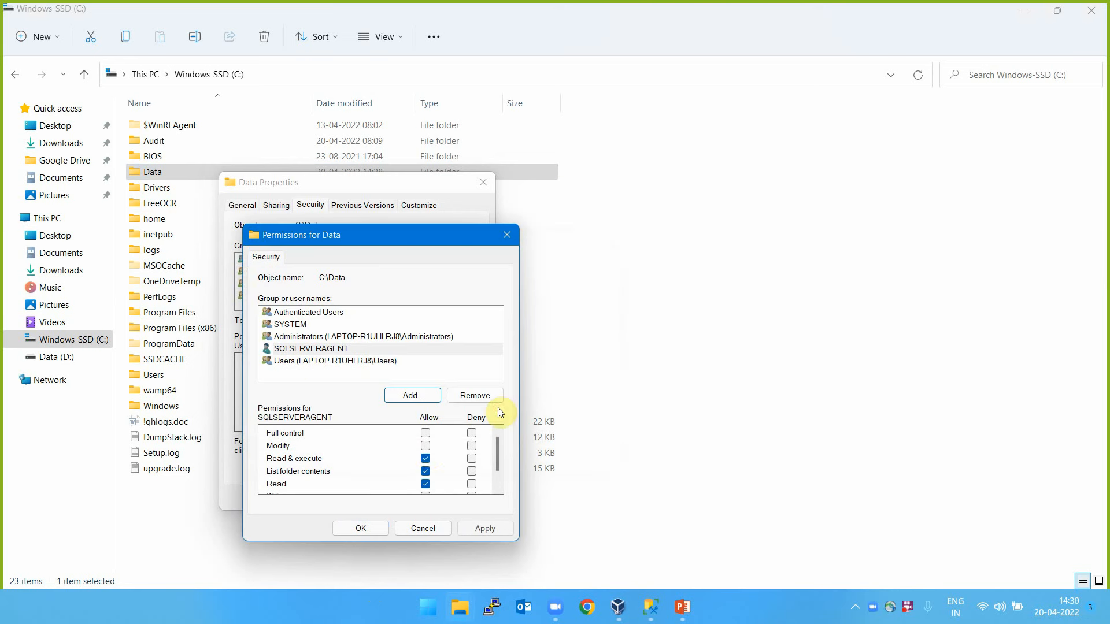
Allow SQLSERVERAGENT the Modify permission on the Data folder, apply it and close the folder properties.
{"action": "left_click", "coordinate": [426, 446]}
{"action": "scroll", "coordinate": [428, 457], "scroll_direction": "down", "scroll_amount": 1}
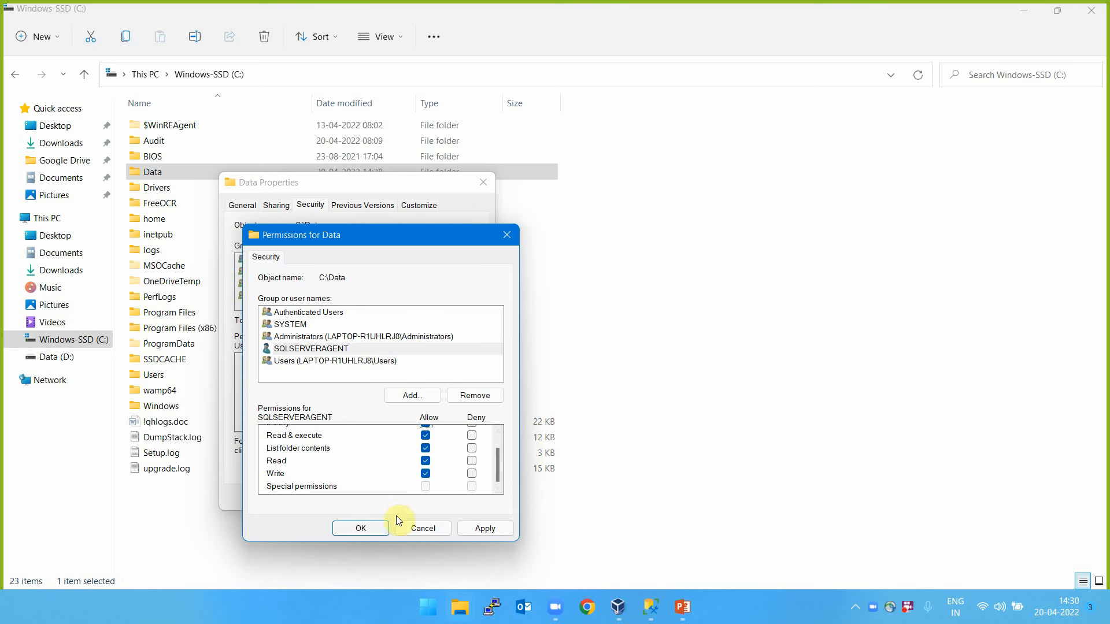
{"action": "left_click", "coordinate": [485, 528]}
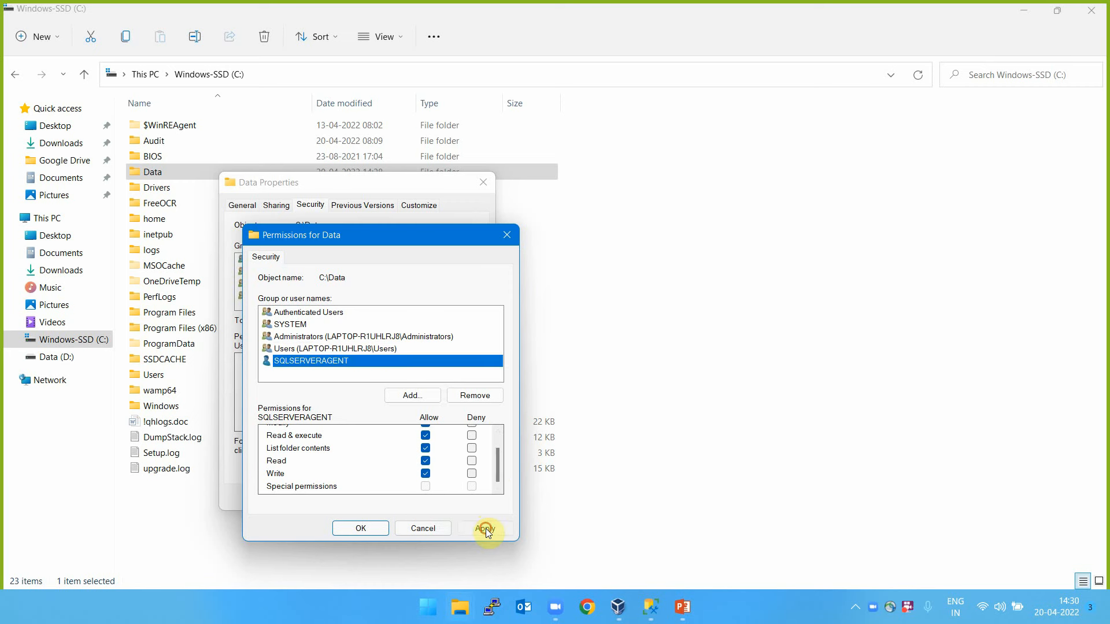
{"action": "left_click", "coordinate": [358, 527]}
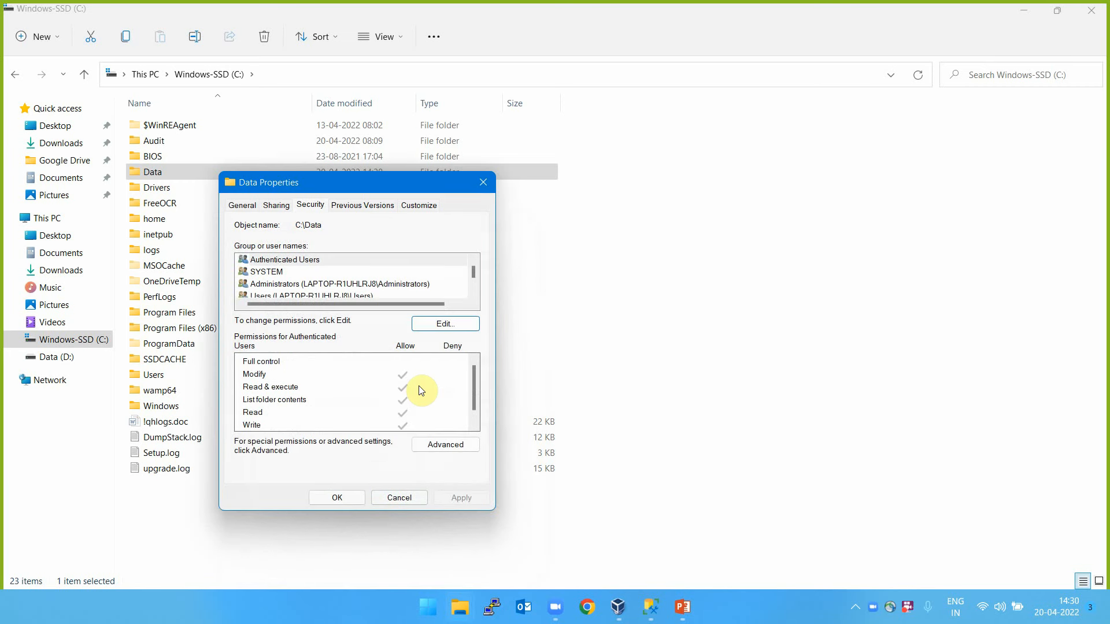
{"action": "left_click", "coordinate": [348, 498]}
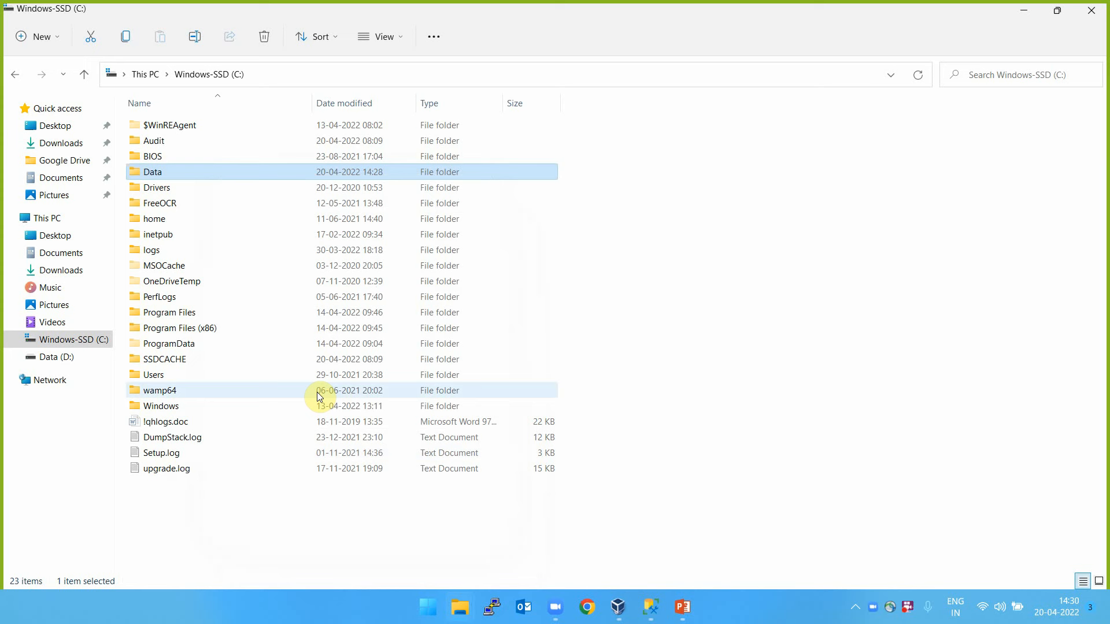
Open the folder C:\Program Files\Microsoft SQL Server\MSSQL15.MSSQLSERVER\MSSQL.
{"action": "double_click", "coordinate": [199, 313]}
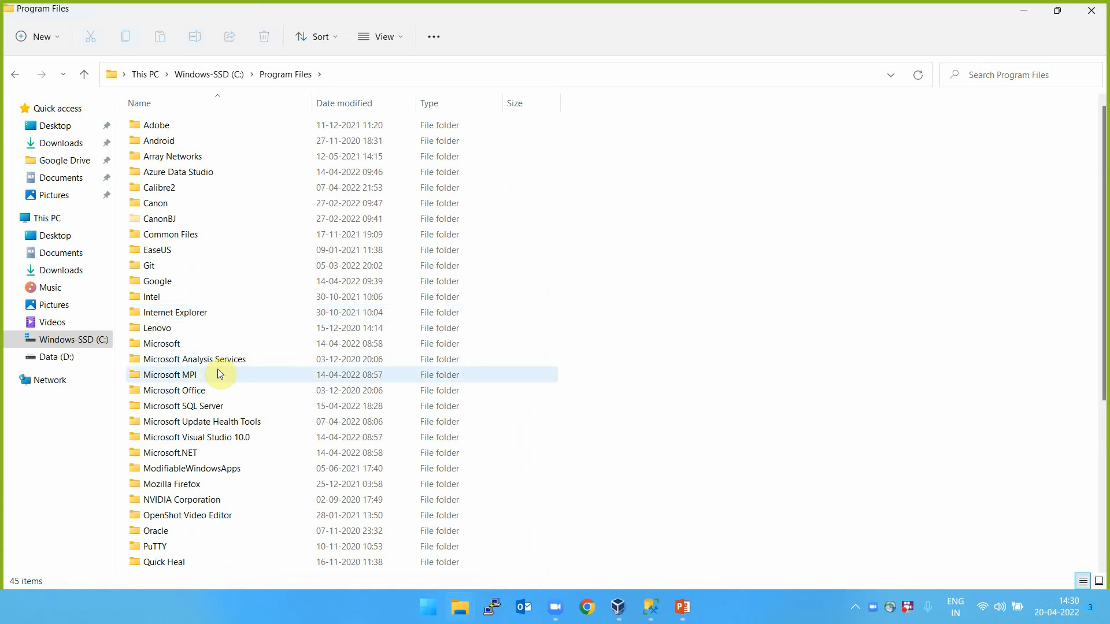
{"action": "double_click", "coordinate": [217, 406]}
{"action": "double_click", "coordinate": [207, 217]}
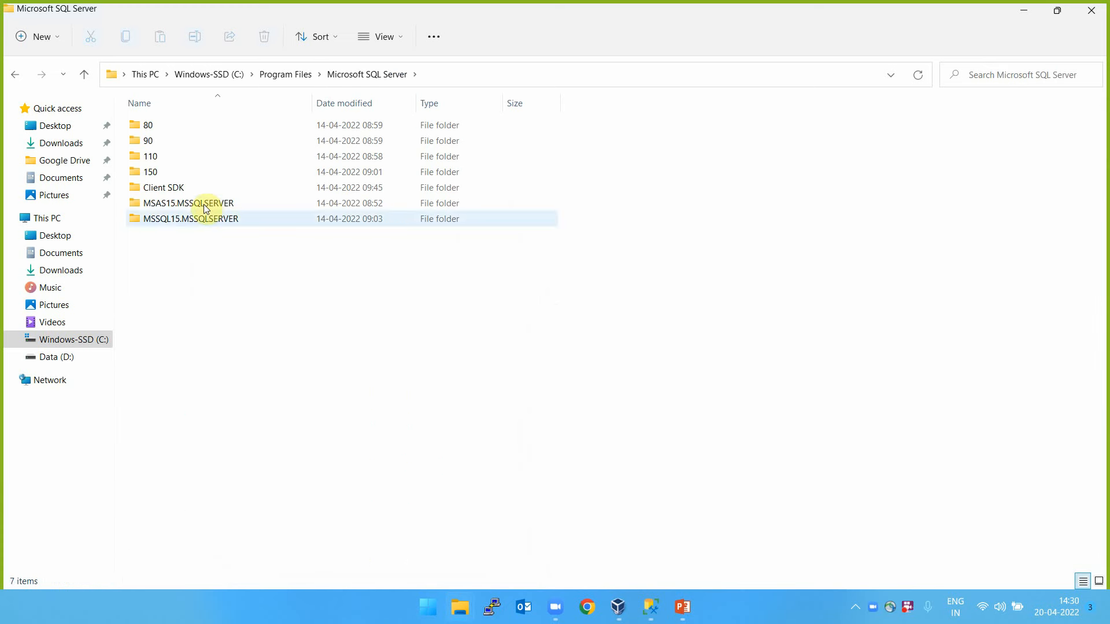
{"action": "double_click", "coordinate": [178, 141]}
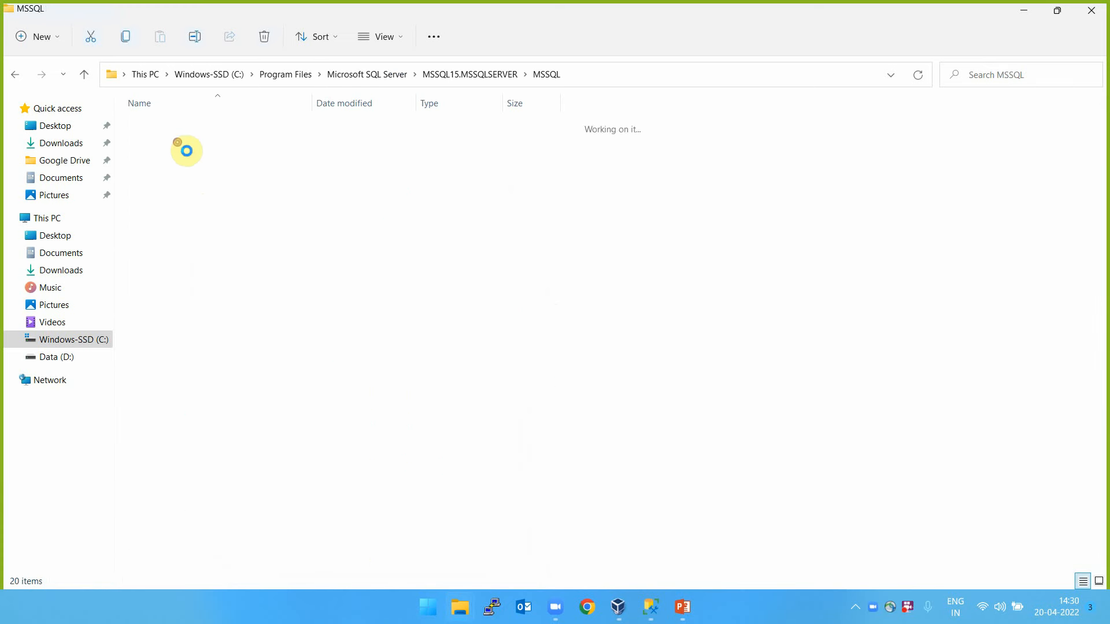
Open the DATA folder by granting permanent access to it, and return to the MSSQL folder.
{"action": "double_click", "coordinate": [176, 158]}
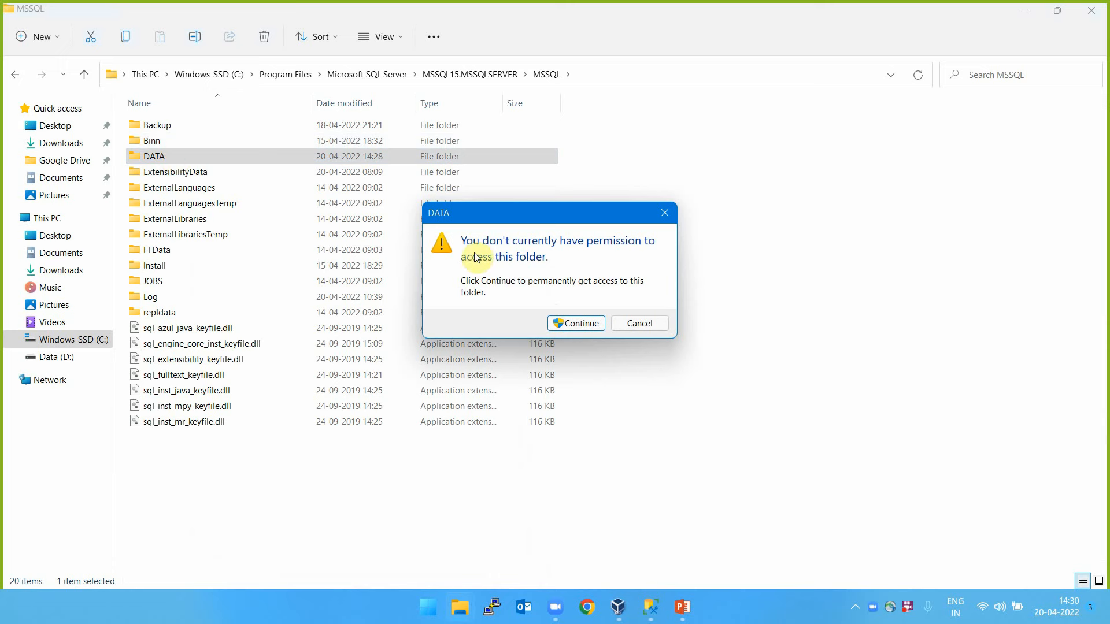
{"action": "left_click", "coordinate": [577, 323]}
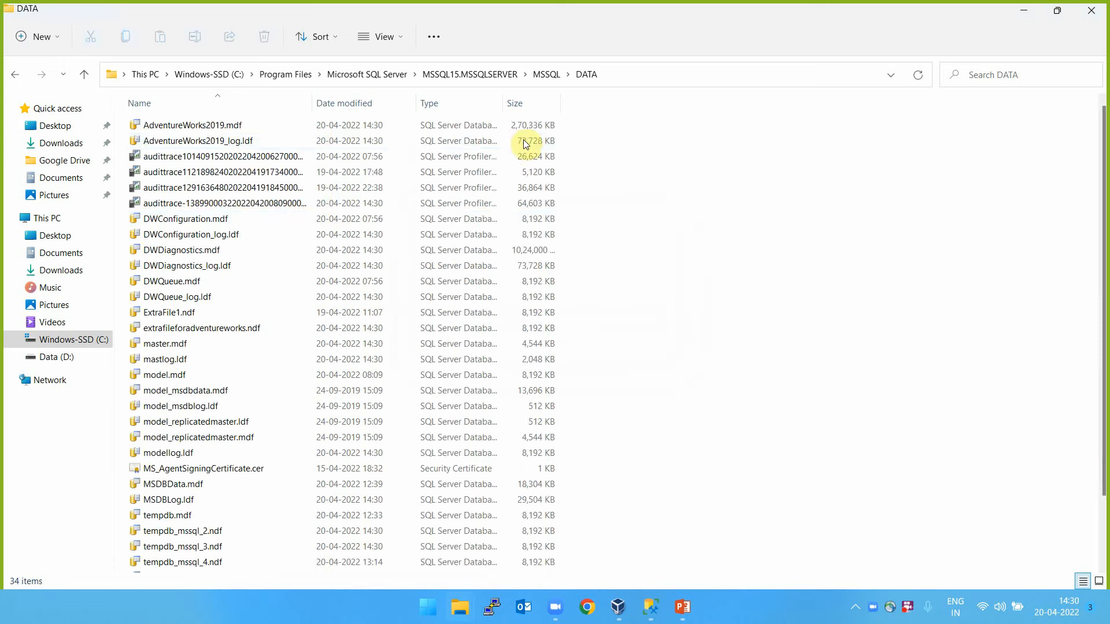
{"action": "left_click", "coordinate": [546, 74]}
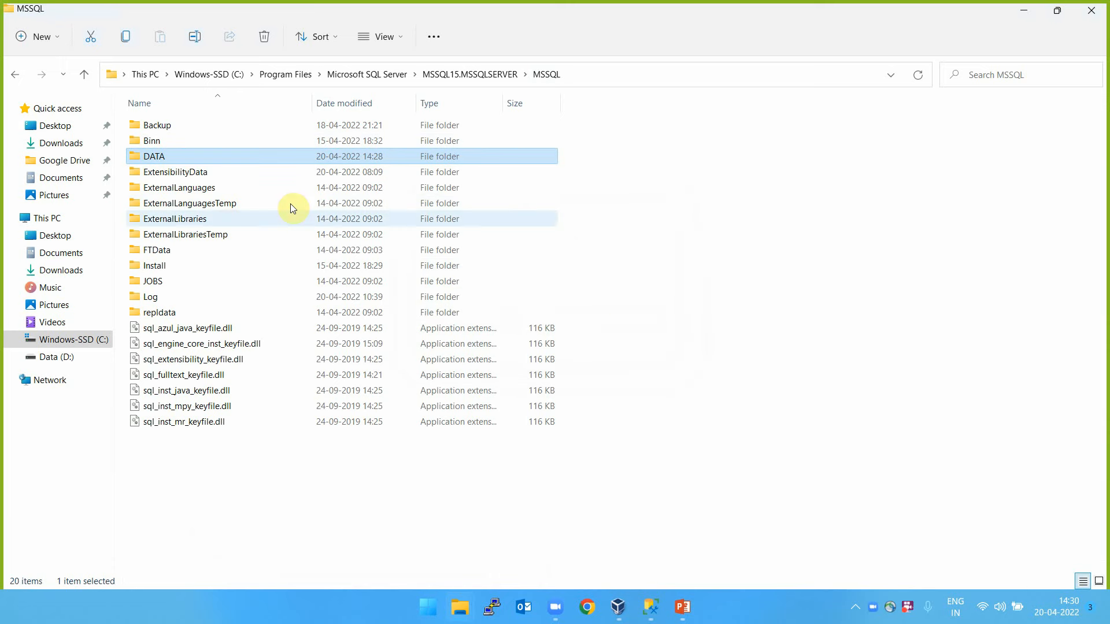
{"action": "right_click", "coordinate": [191, 156]}
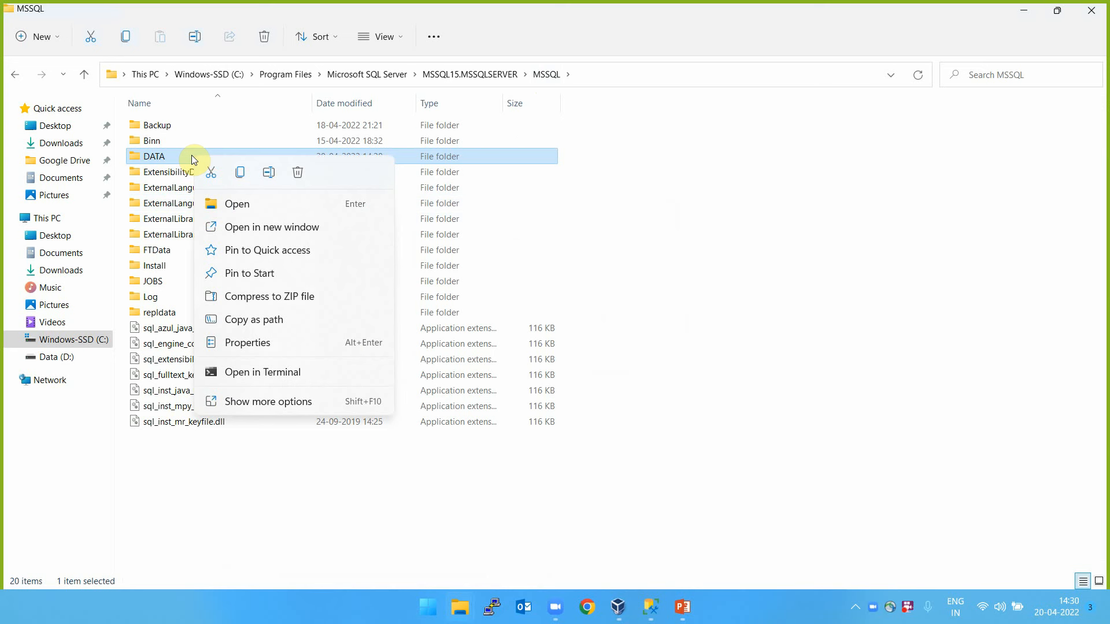
Open the advanced security settings of the Backup folder with administrative permissions.
{"action": "left_click", "coordinate": [179, 126]}
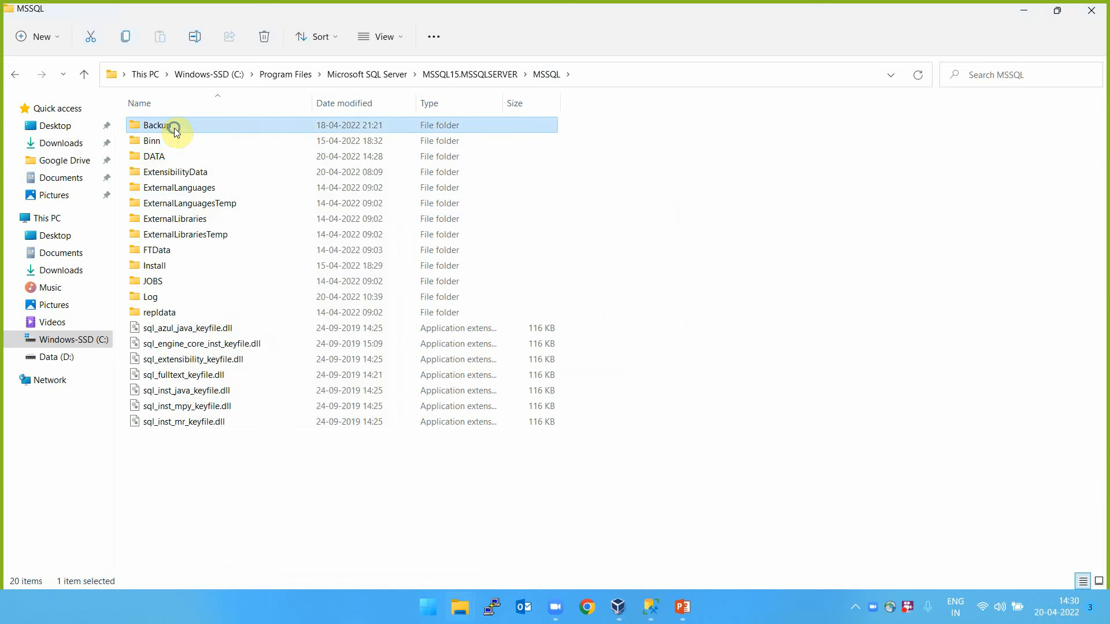
{"action": "right_click", "coordinate": [175, 127]}
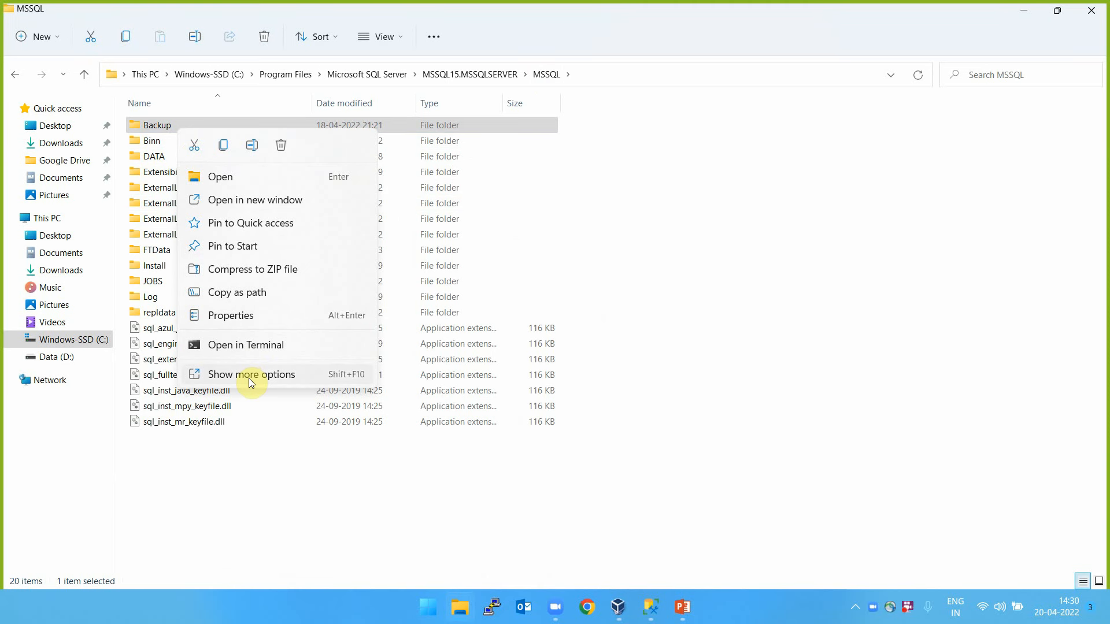
{"action": "left_click", "coordinate": [252, 315]}
{"action": "left_click", "coordinate": [279, 156]}
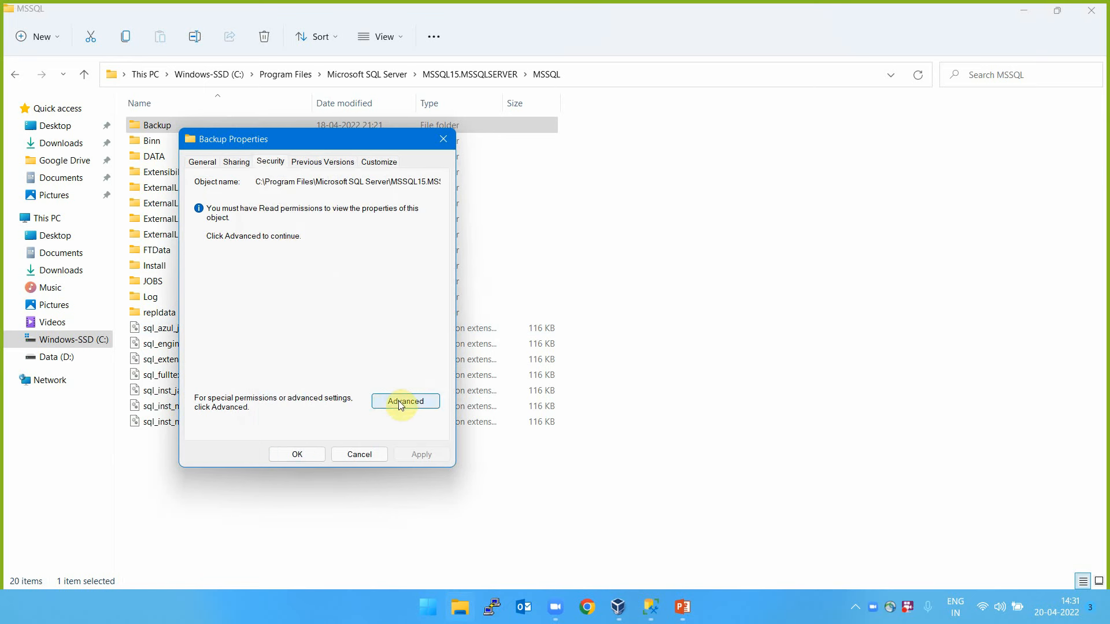
{"action": "left_click", "coordinate": [398, 403]}
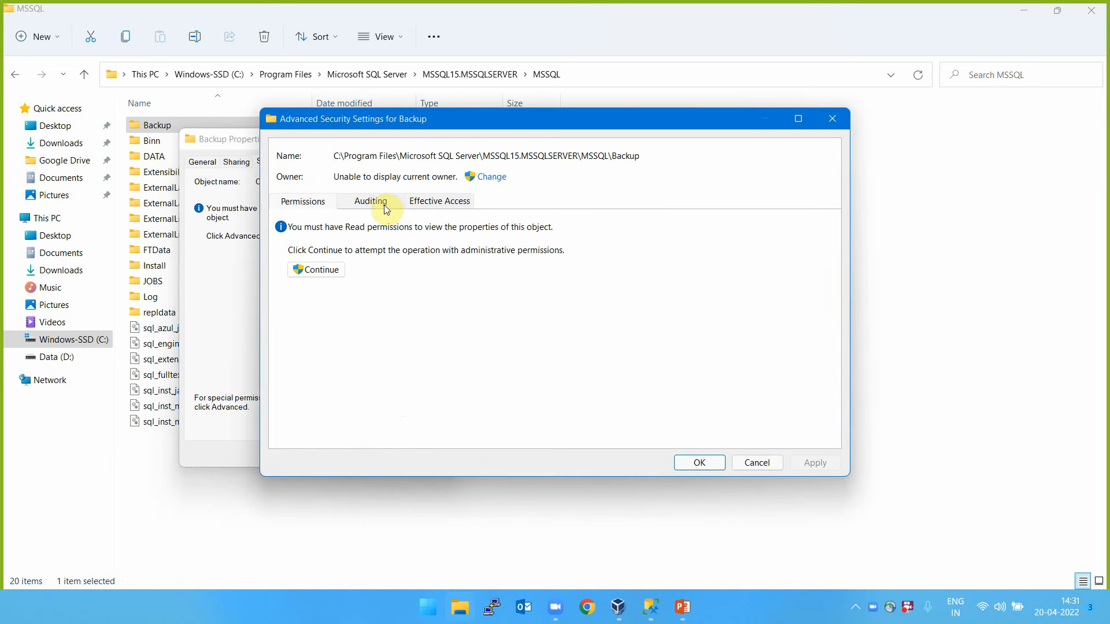
{"action": "left_click", "coordinate": [328, 271]}
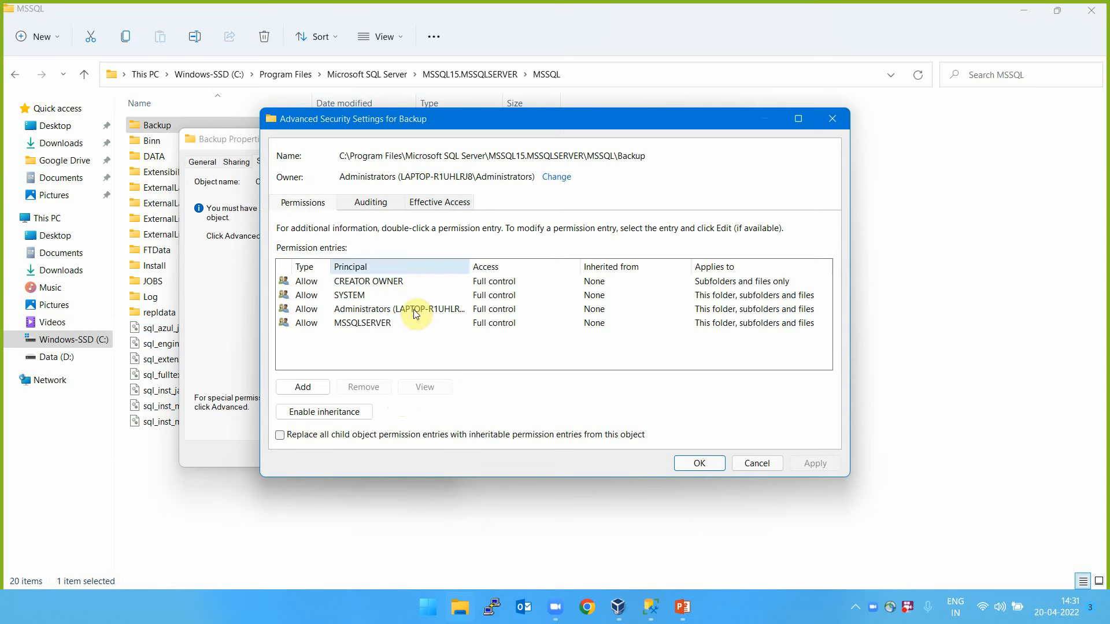
Start a new permission entry for the Backup folder with NT Service\SQLSERVERAGENT as its principal.
{"action": "left_click", "coordinate": [300, 391]}
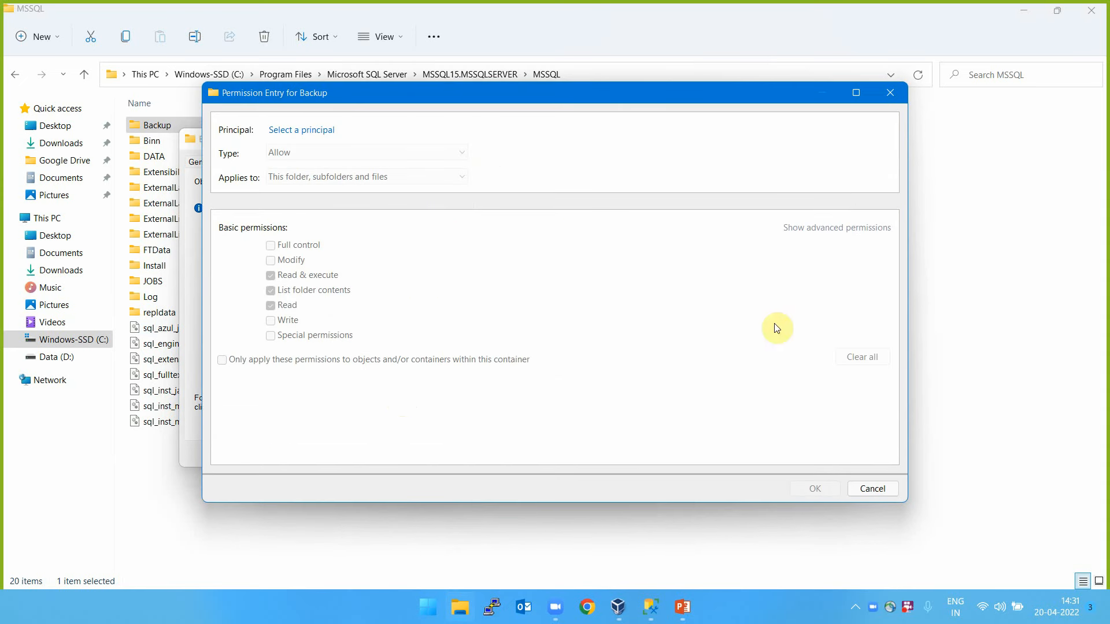
{"action": "left_click", "coordinate": [301, 130]}
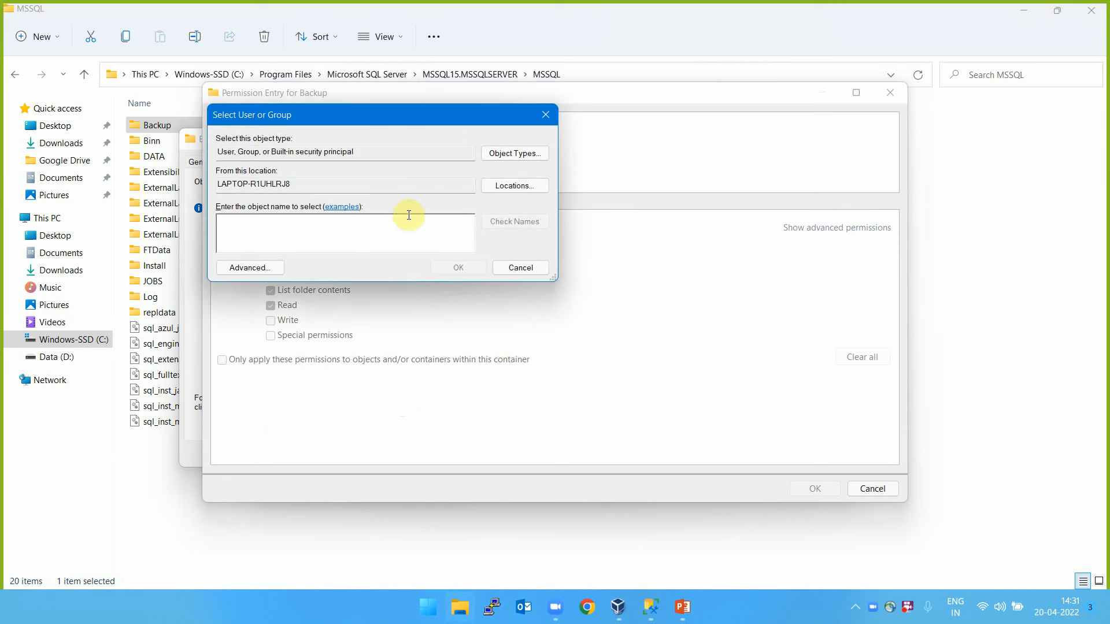
{"action": "type", "text": "NT Service\\SQLSERVERAGENT"}
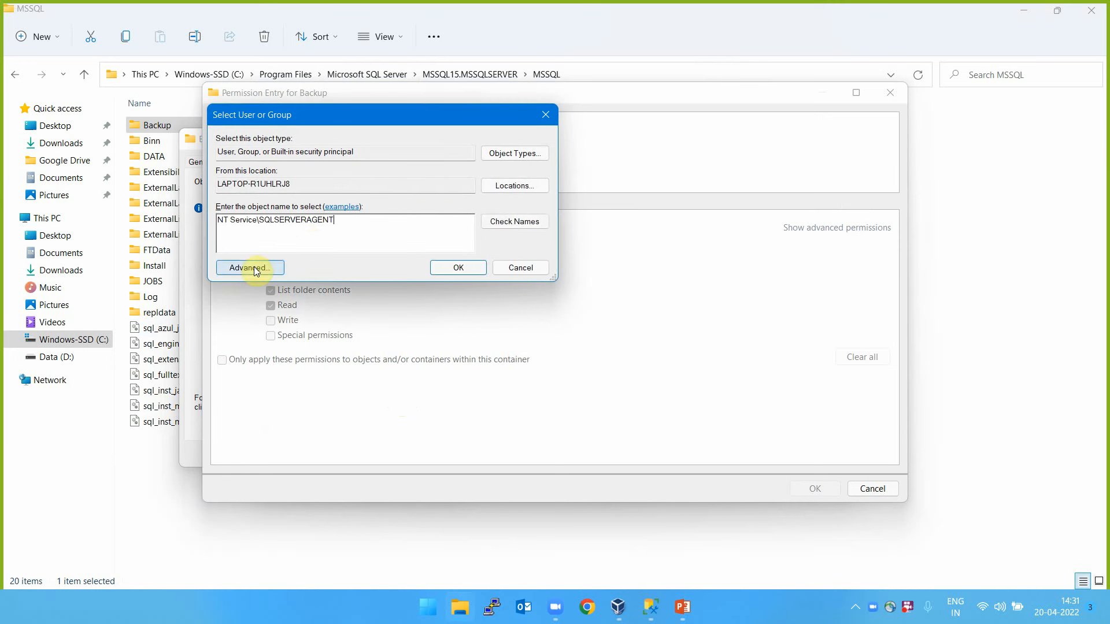
{"action": "left_click", "coordinate": [497, 223]}
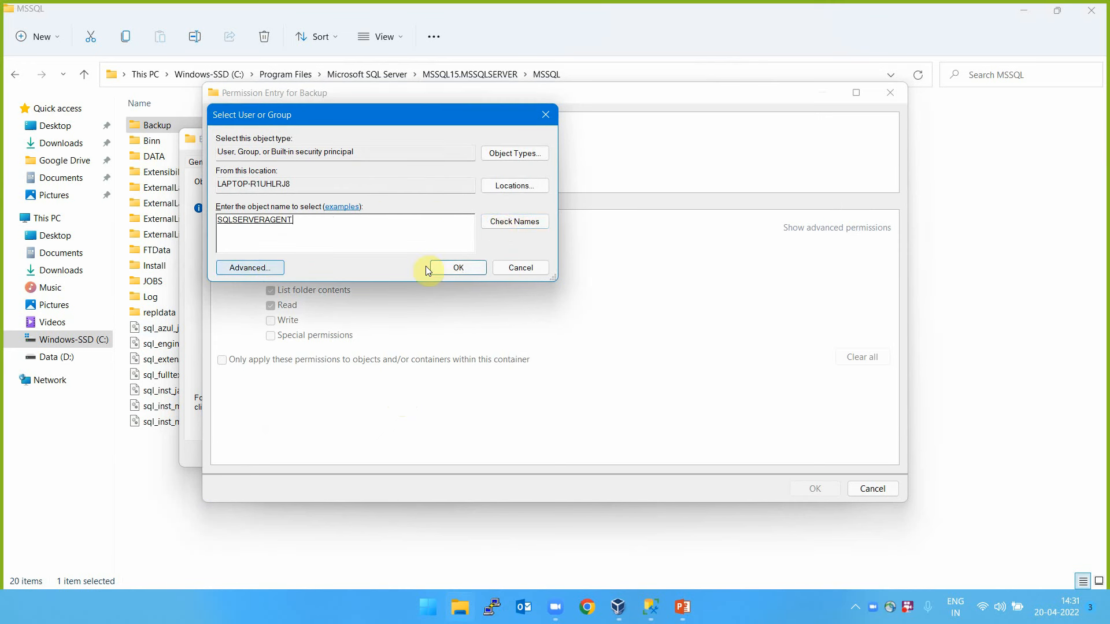
{"action": "left_click", "coordinate": [457, 267]}
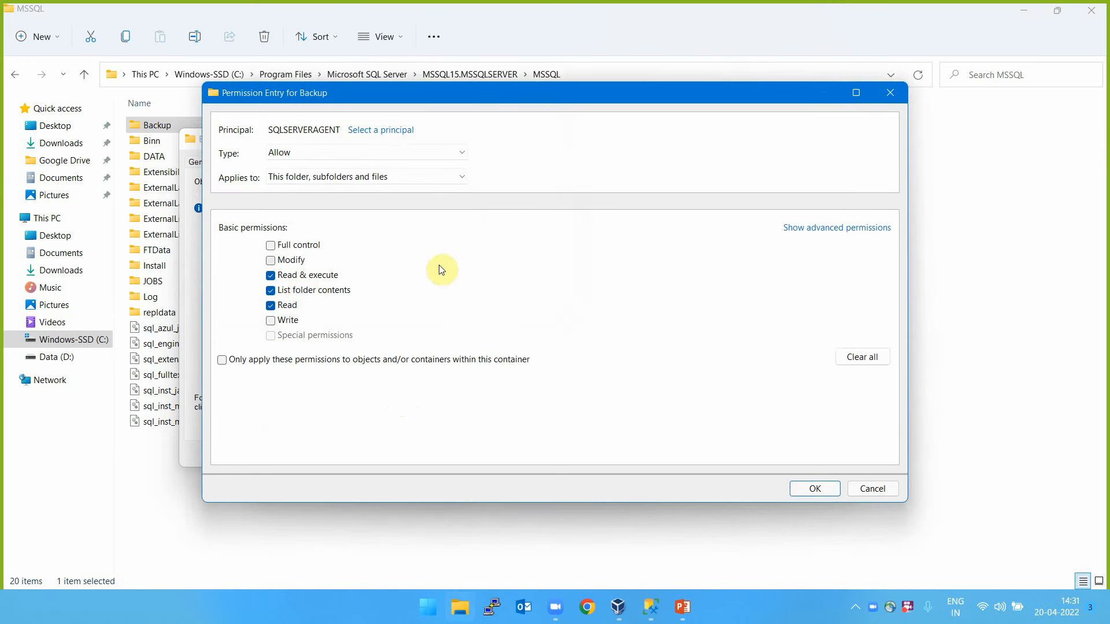
Allow SQLSERVERAGENT the Modify permission on the Backup folder, apply it and close the folder's security and properties dialogs.
{"action": "left_click", "coordinate": [275, 260]}
{"action": "left_click", "coordinate": [815, 494]}
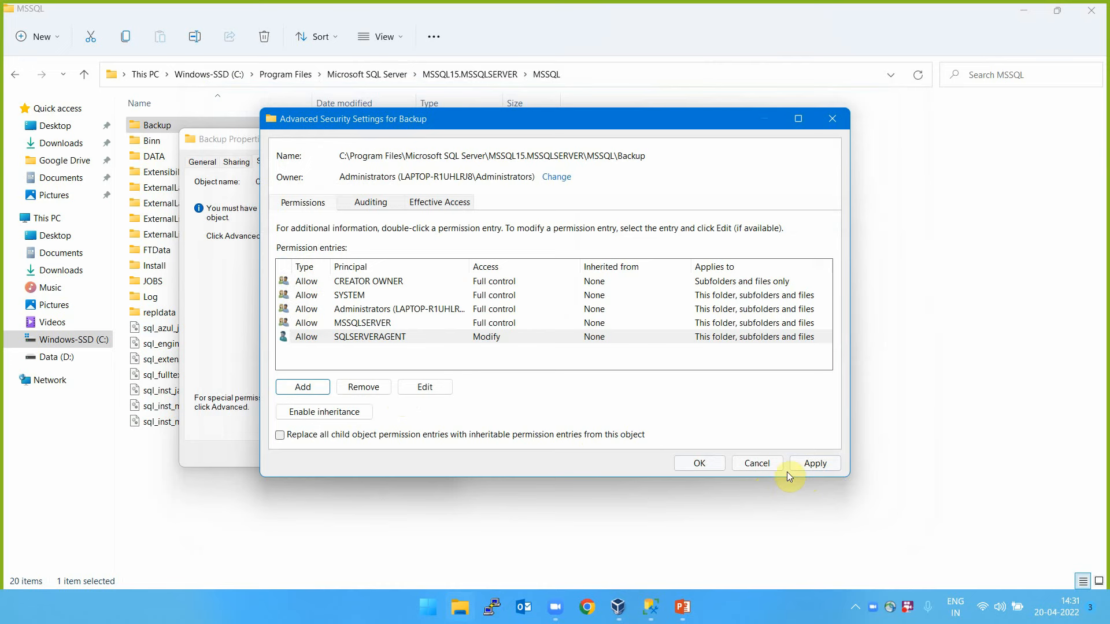
{"action": "left_click", "coordinate": [812, 469]}
{"action": "left_click", "coordinate": [706, 467]}
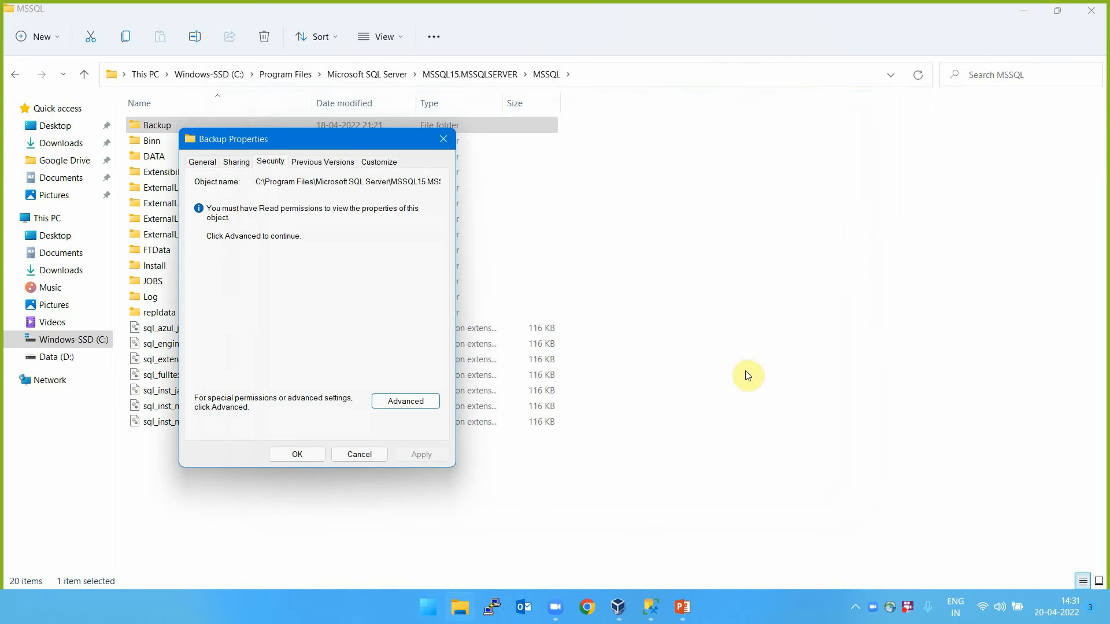
{"action": "left_click", "coordinate": [301, 453]}
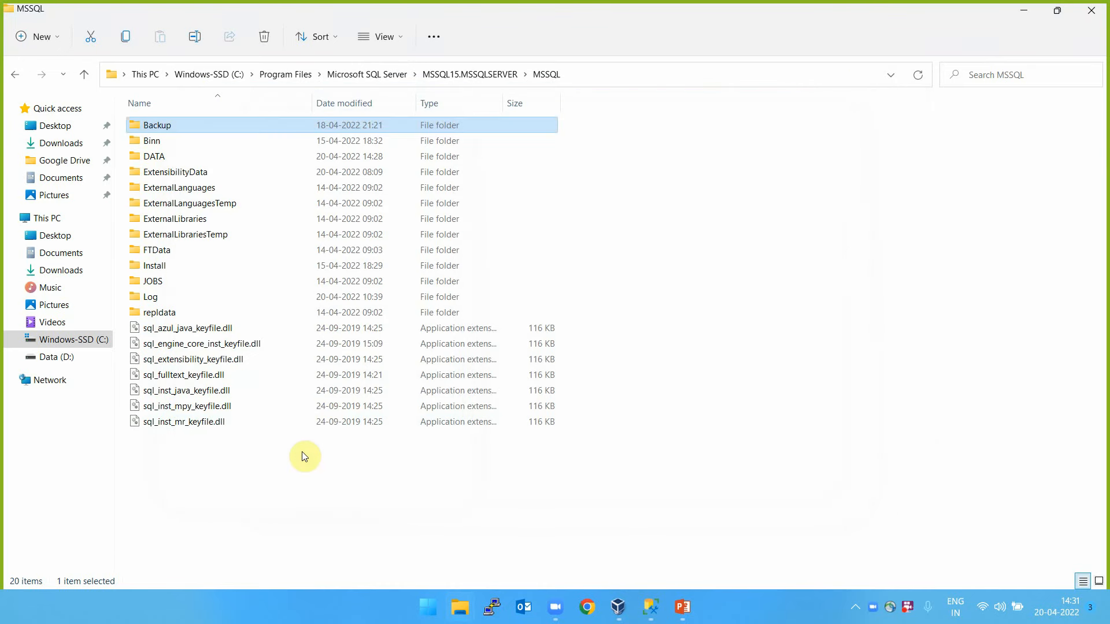
Close File Explorer to return to SQL Server Management Studio, and start the Copy Database Wizard for AdventureWorks2019, passing its welcome page.
{"action": "left_click", "coordinate": [1091, 10]}
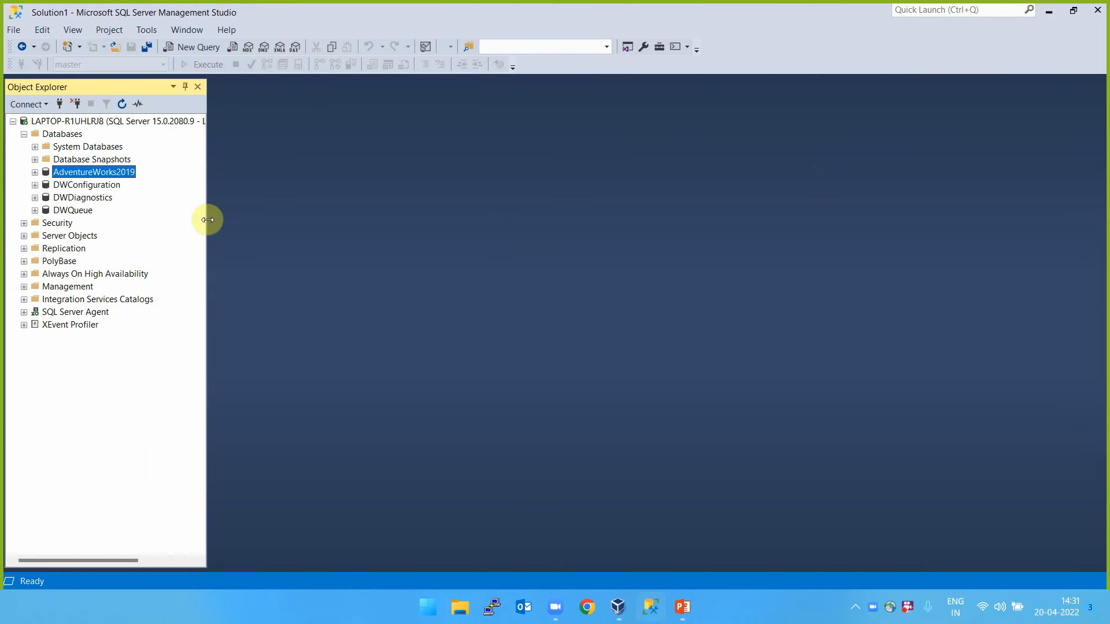
{"action": "right_click", "coordinate": [112, 174]}
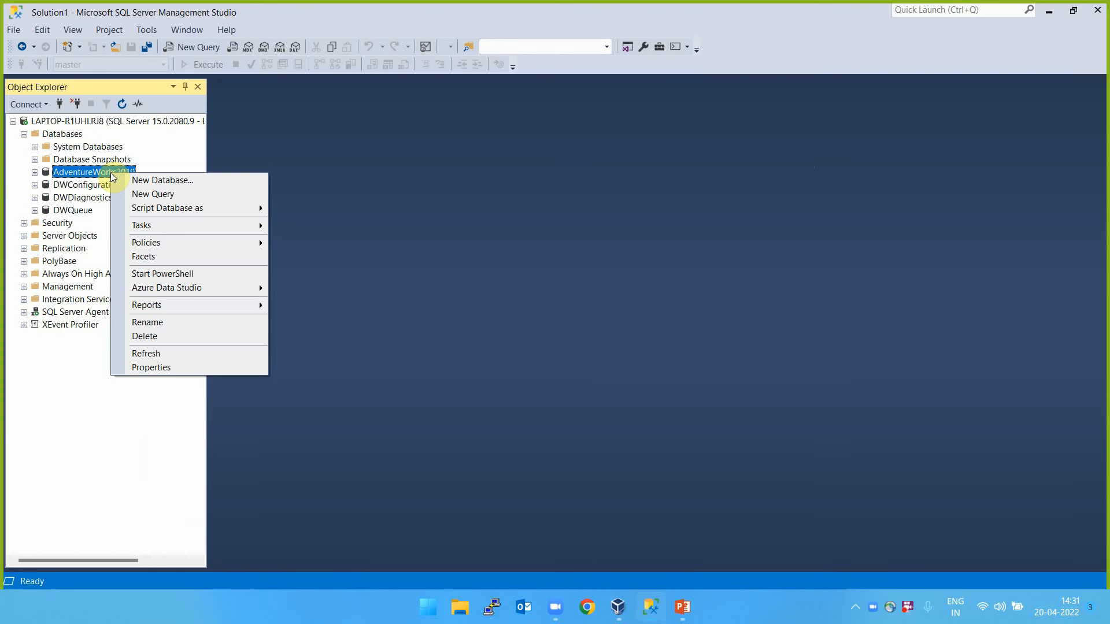
{"action": "left_click", "coordinate": [227, 229]}
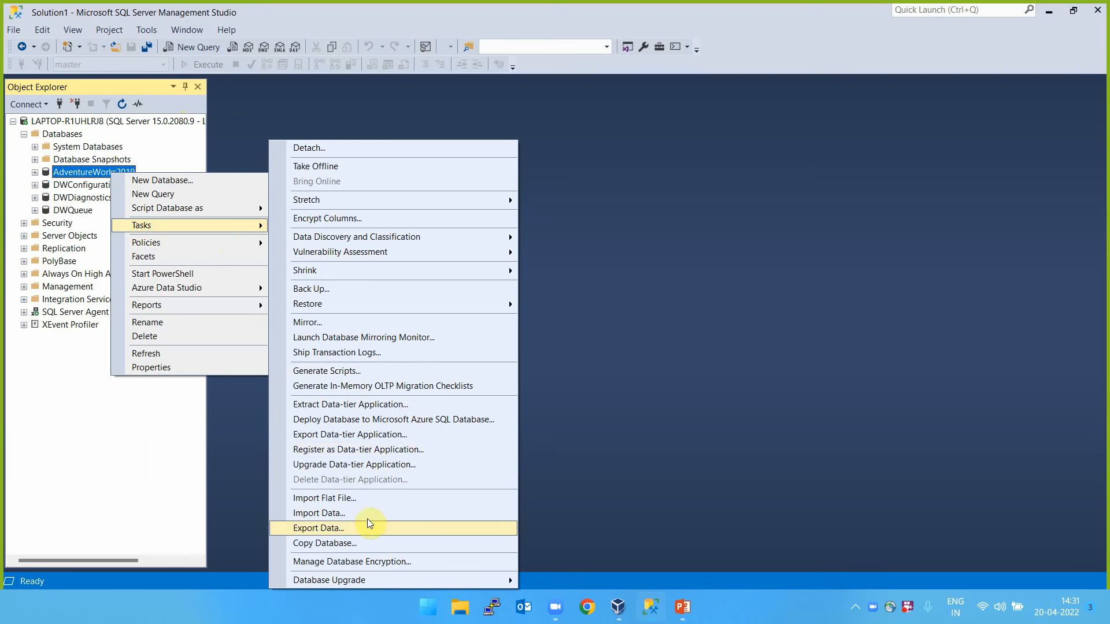
{"action": "left_click", "coordinate": [347, 543]}
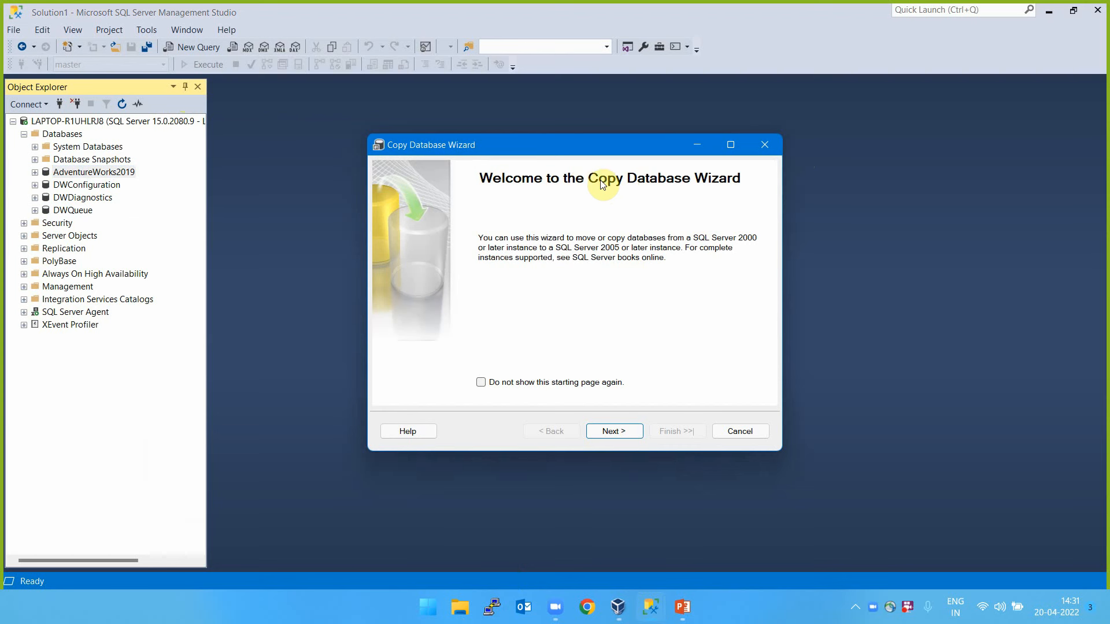
{"action": "left_click", "coordinate": [619, 428]}
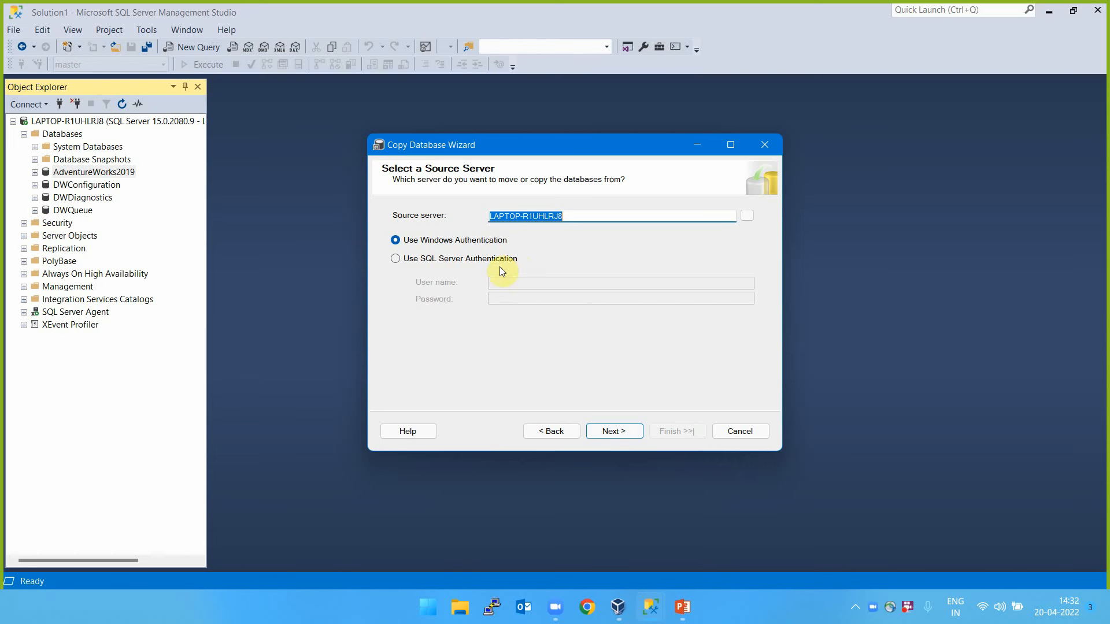
Accept the local server with Windows Authentication as source and destination, and keep the detach and attach transfer method with reattach on failure.
{"action": "left_click", "coordinate": [608, 434]}
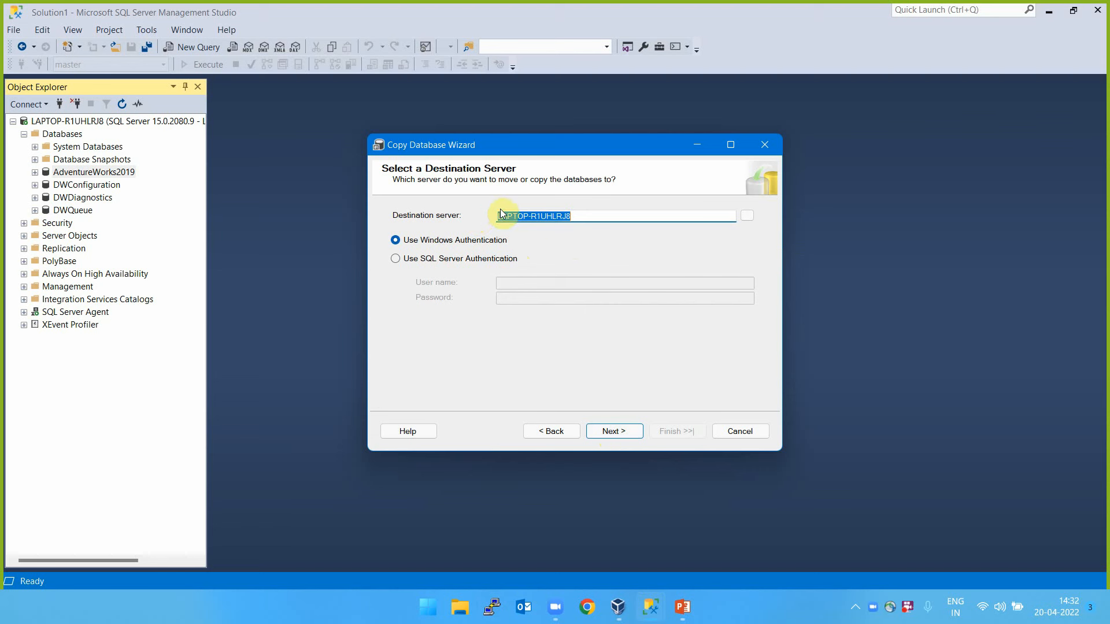
{"action": "left_click", "coordinate": [619, 431]}
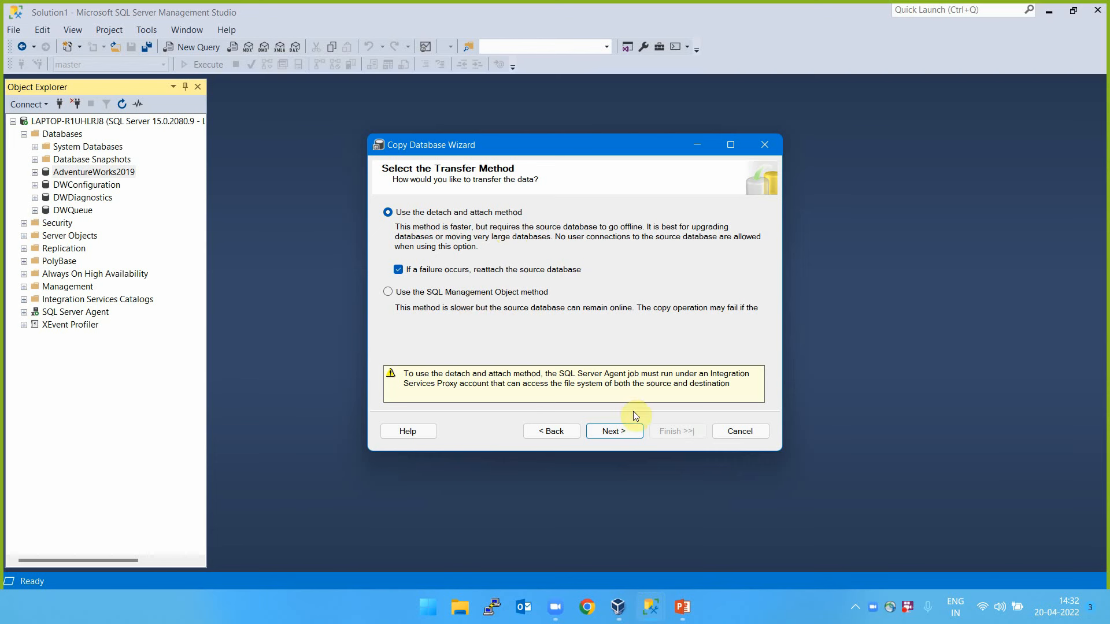
{"action": "left_click", "coordinate": [614, 431]}
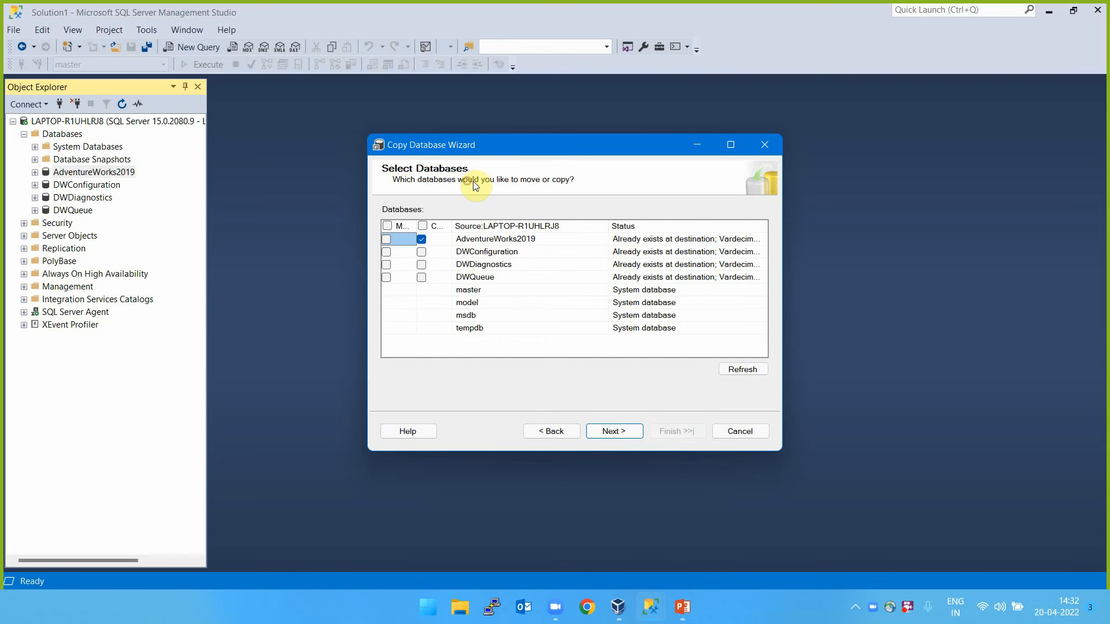
Keep AdventureWorks2019 selected for copying and name the destination database AdventureWorks_new.
{"action": "left_click", "coordinate": [613, 432]}
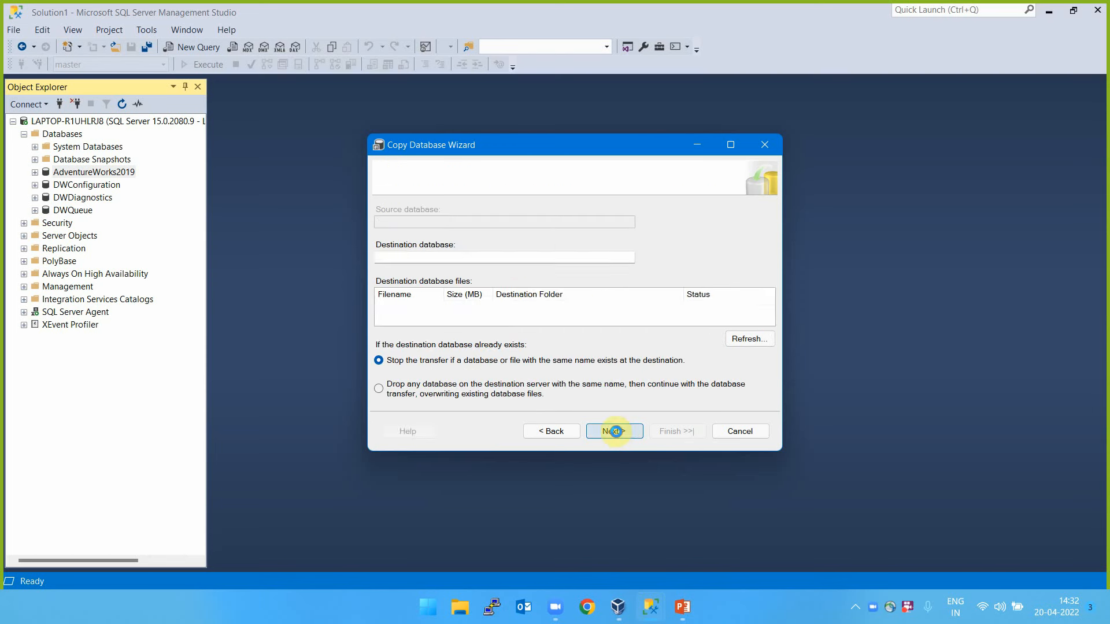
{"action": "left_click", "coordinate": [512, 258]}
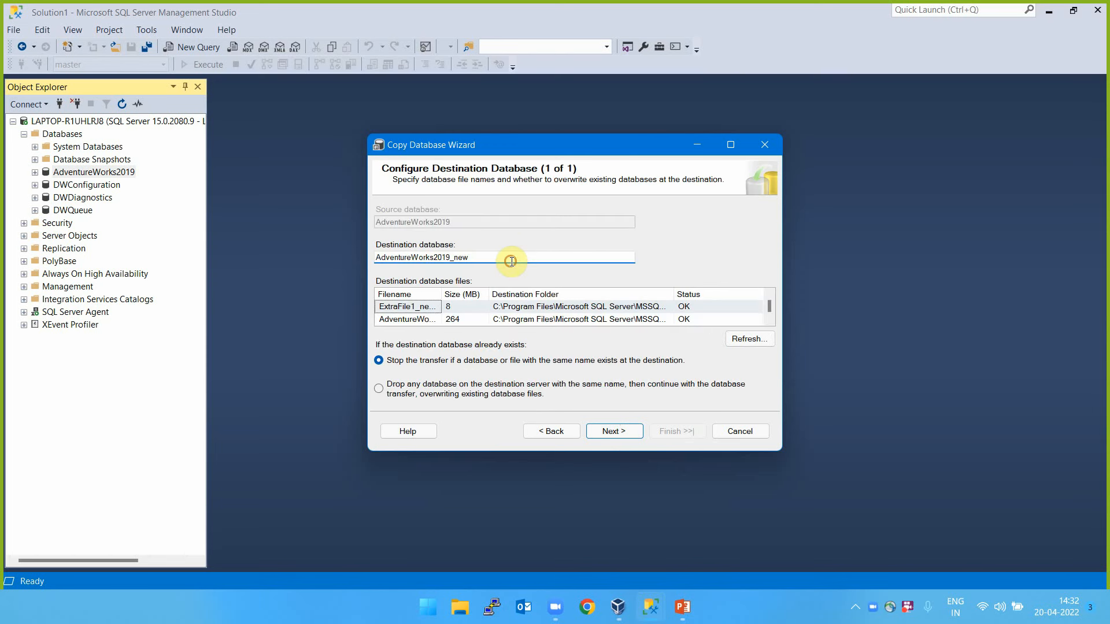
{"action": "left_click", "coordinate": [449, 257]}
{"action": "key", "text": "BackSpace"}
{"action": "key", "text": "BackSpace"}
{"action": "key", "text": "BackSpace"}
{"action": "key", "text": "Delete"}
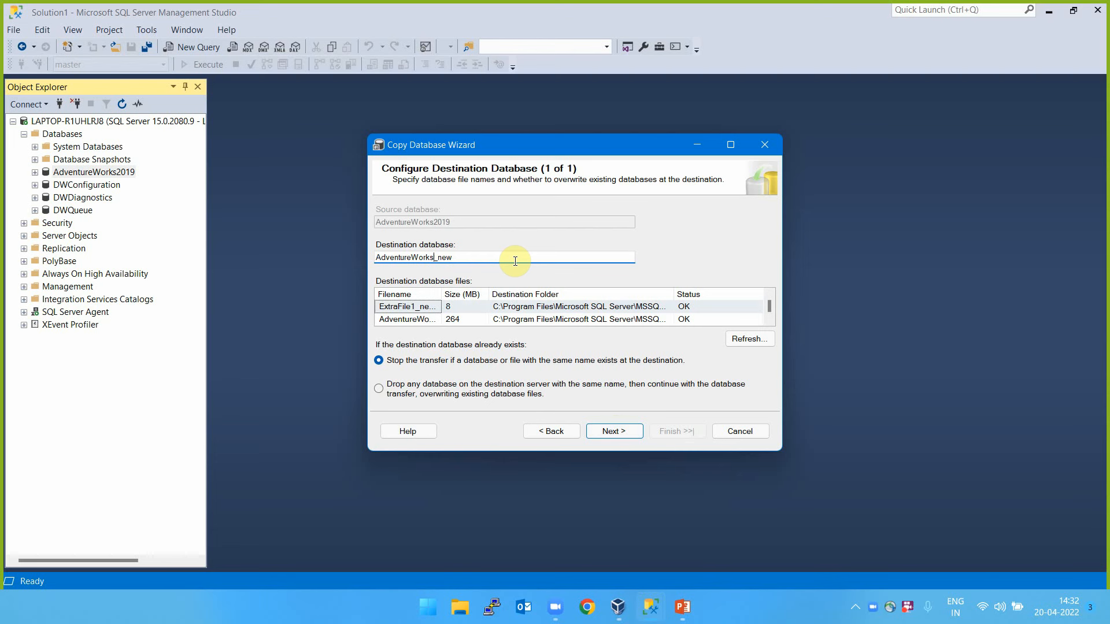
Widen the wizard, review the destination files' names and folders, and accept them with the transfer stopping if the name already exists.
{"action": "left_click", "coordinate": [642, 308]}
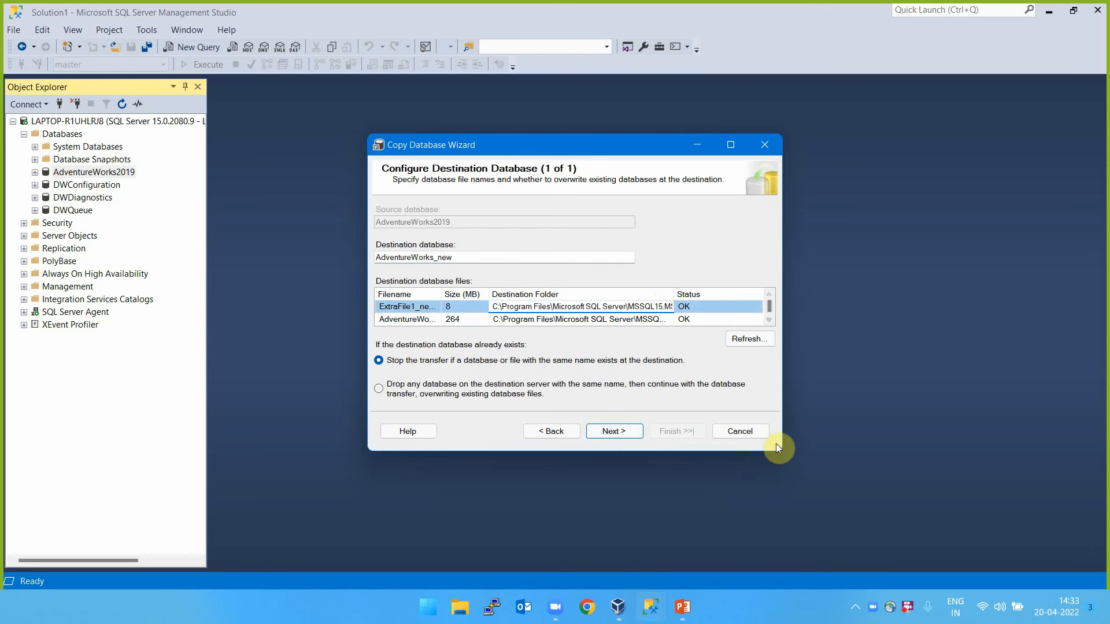
{"action": "left_click_drag", "start_coordinate": [780, 446], "coordinate": [1037, 468]}
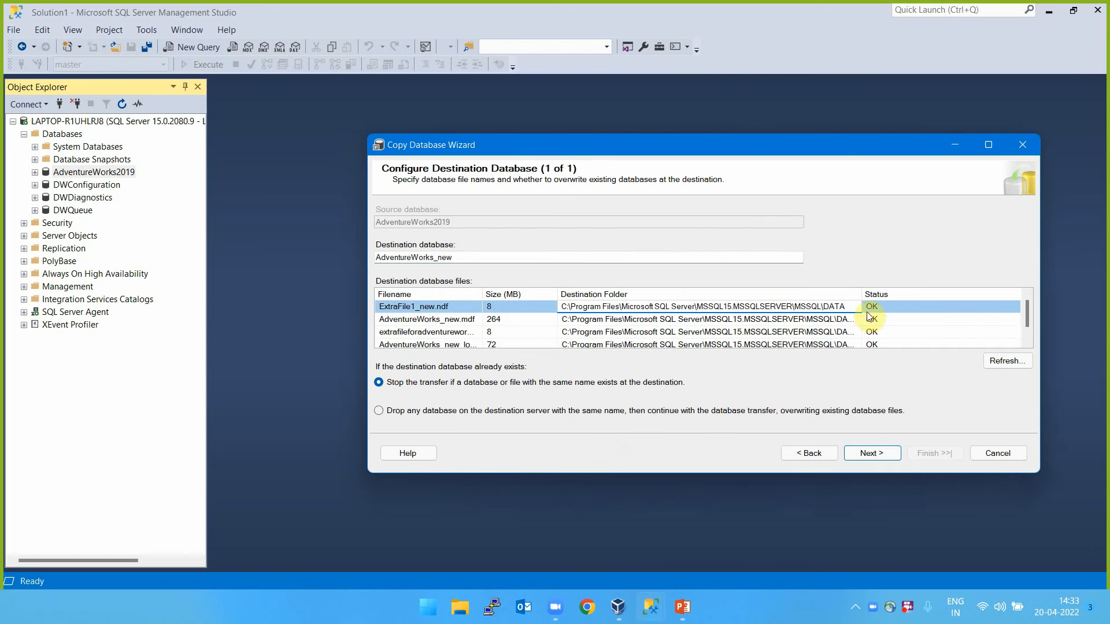
{"action": "double_click", "coordinate": [787, 310]}
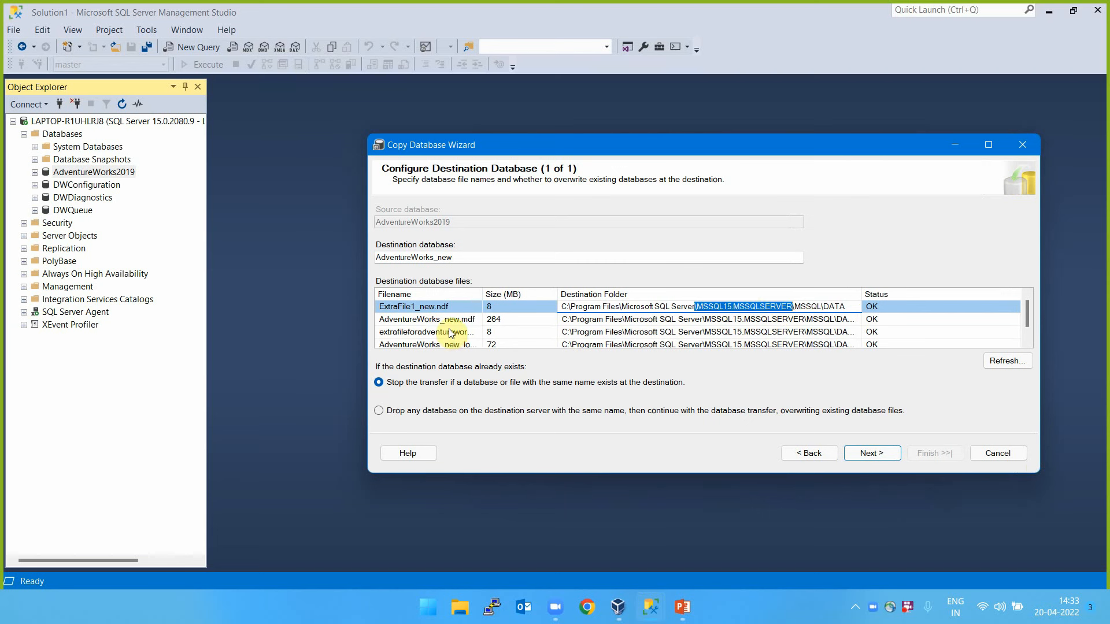
{"action": "left_click", "coordinate": [453, 310]}
{"action": "left_click", "coordinate": [632, 306]}
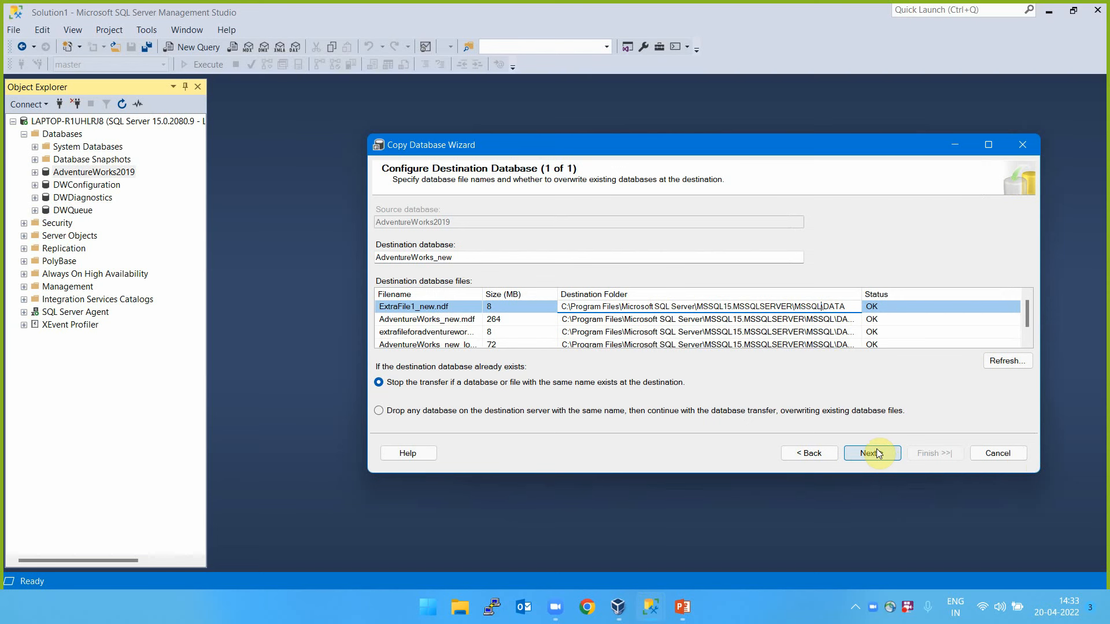
{"action": "left_click", "coordinate": [878, 455]}
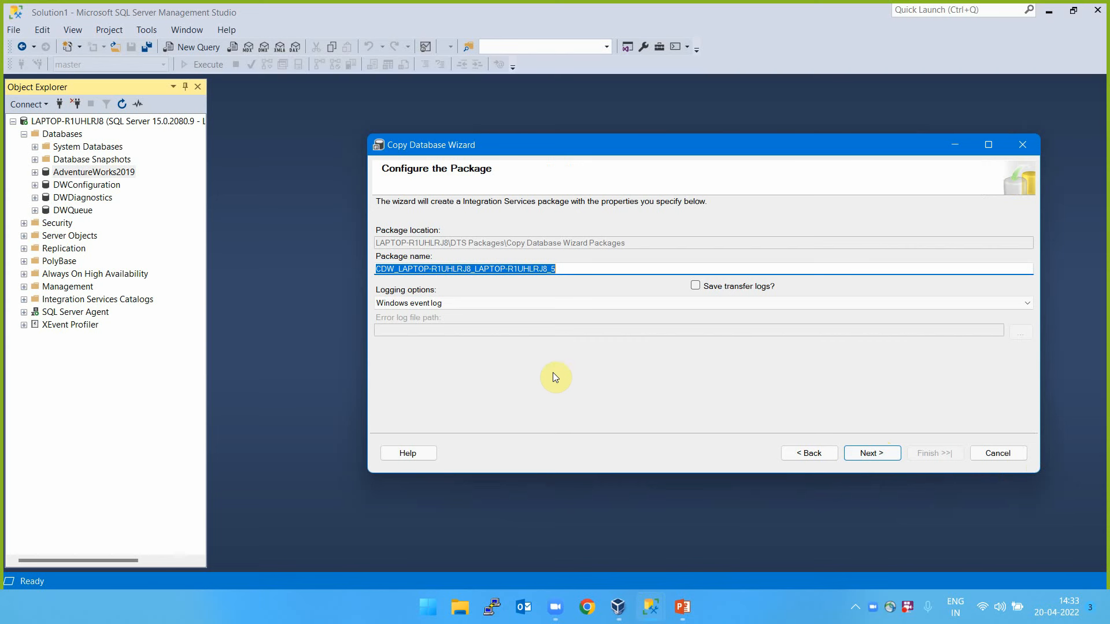
Accept the default package name and Windows event log logging, run the package immediately under the SQL Server Agent Service Account, and close the finished wizard.
{"action": "left_click", "coordinate": [873, 454]}
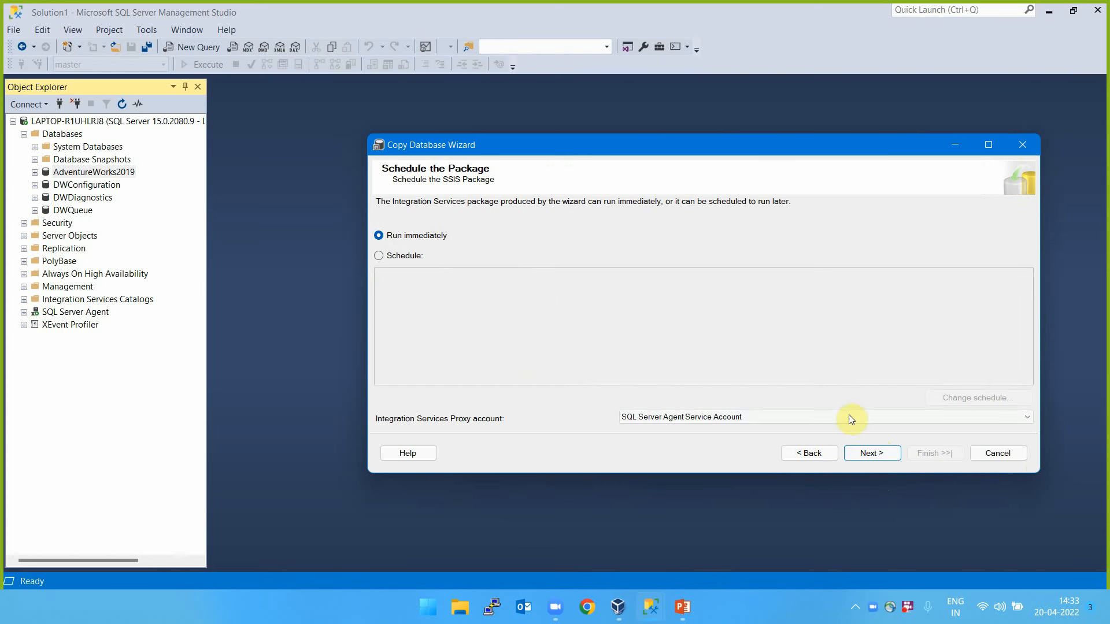
{"action": "left_click", "coordinate": [869, 453]}
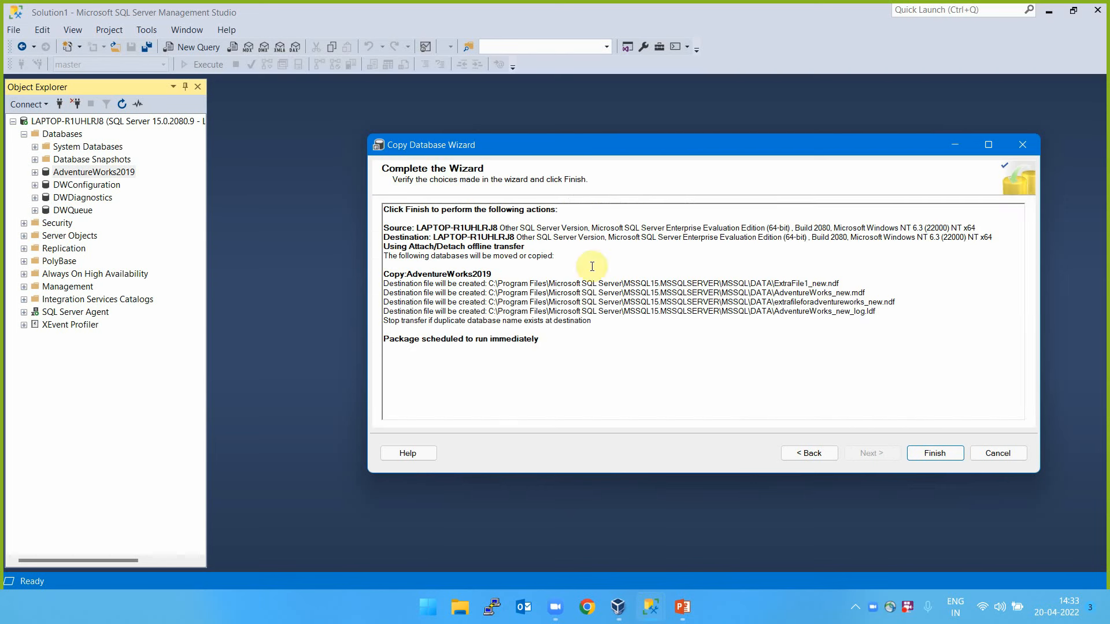
{"action": "left_click", "coordinate": [937, 452]}
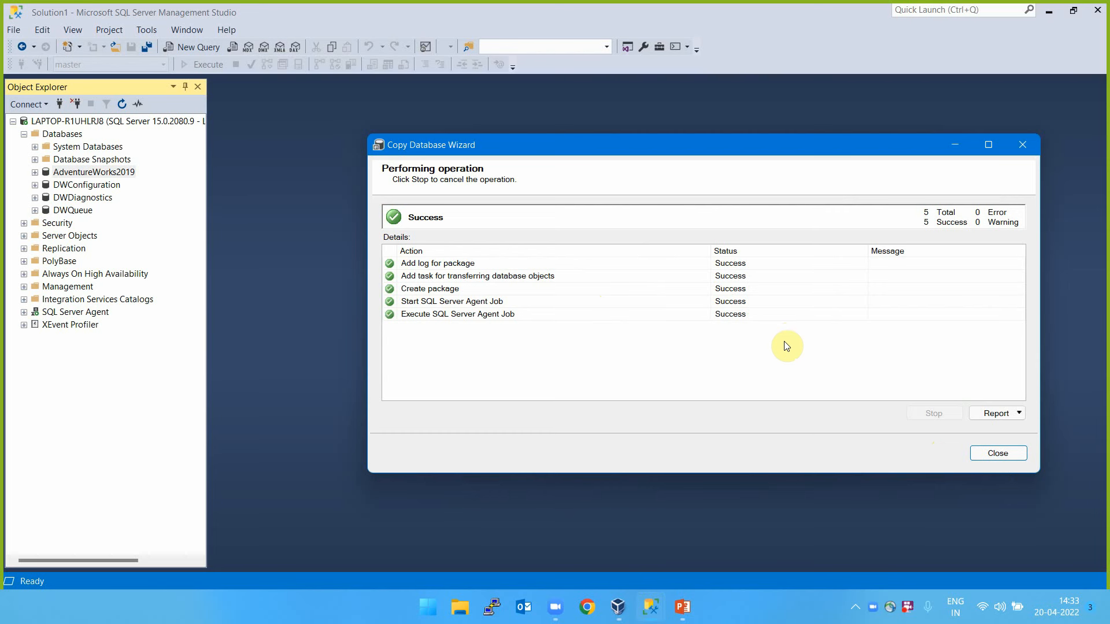
{"action": "left_click", "coordinate": [999, 453]}
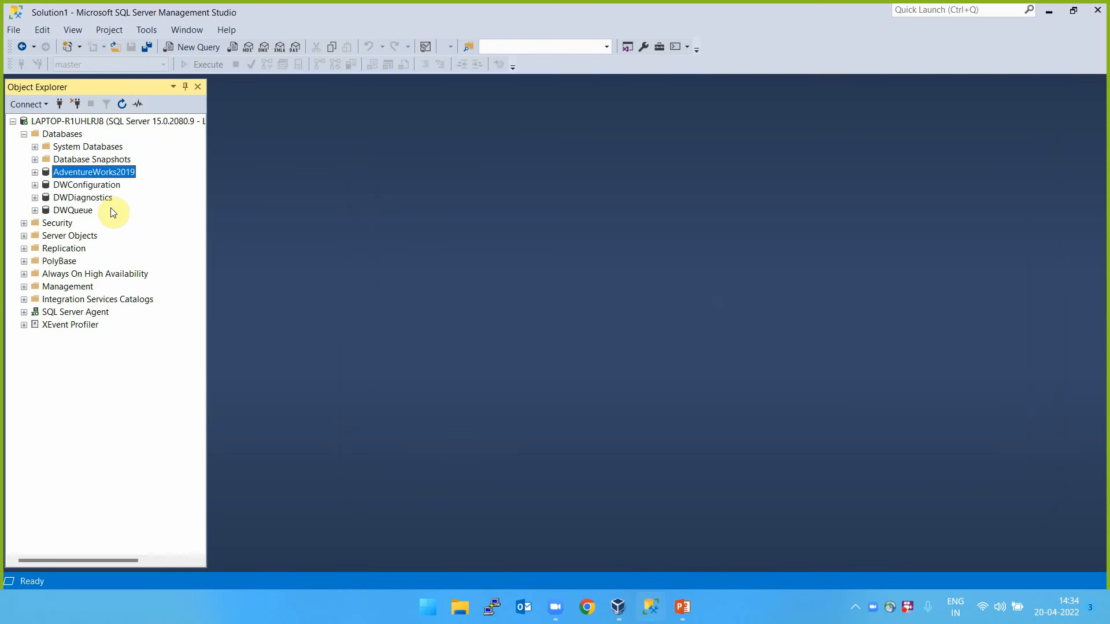
Disconnect and reconnect to the local server with Windows Authentication, expand Databases, and compare the AdventureWorks_new copy with AdventureWorks2019.
{"action": "left_click", "coordinate": [76, 104]}
{"action": "left_click", "coordinate": [59, 103]}
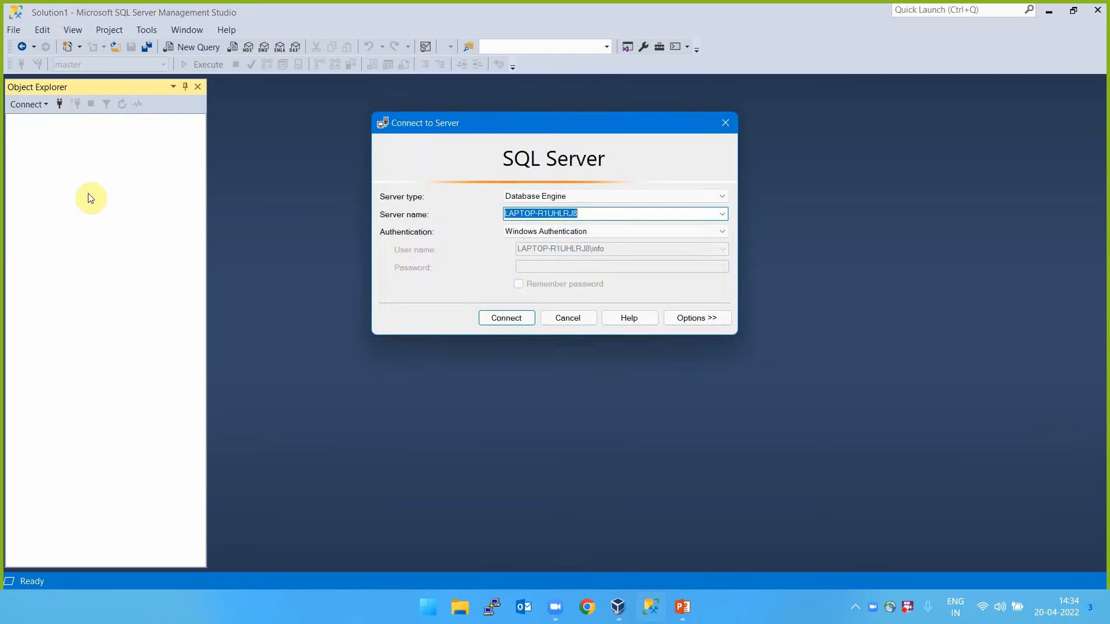
{"action": "left_click", "coordinate": [488, 318]}
{"action": "left_click", "coordinate": [23, 134]}
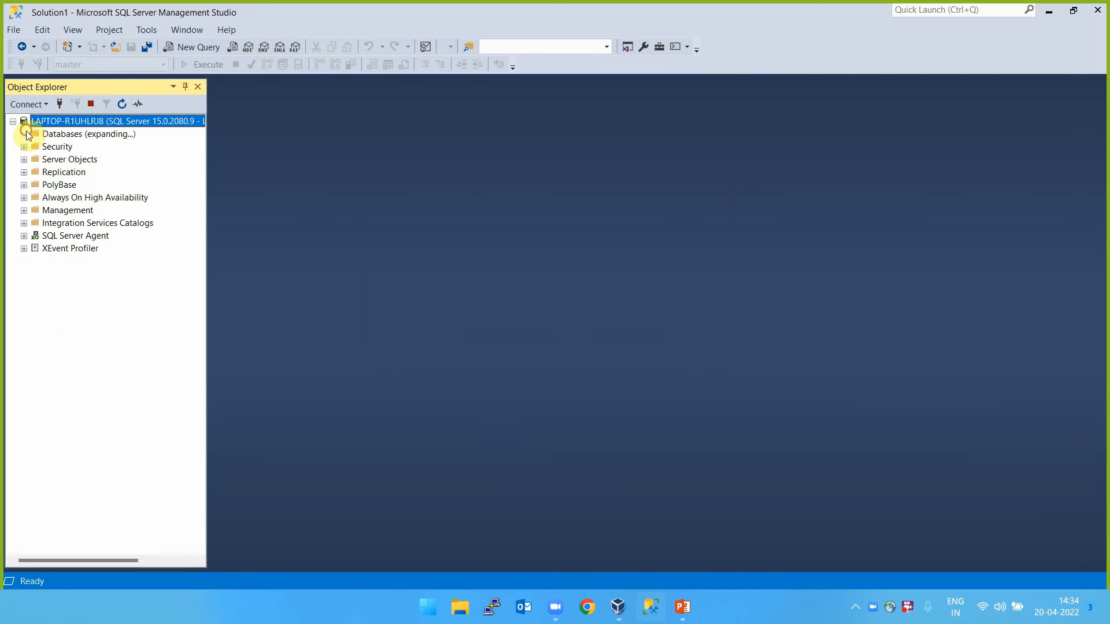
{"action": "left_click", "coordinate": [115, 172]}
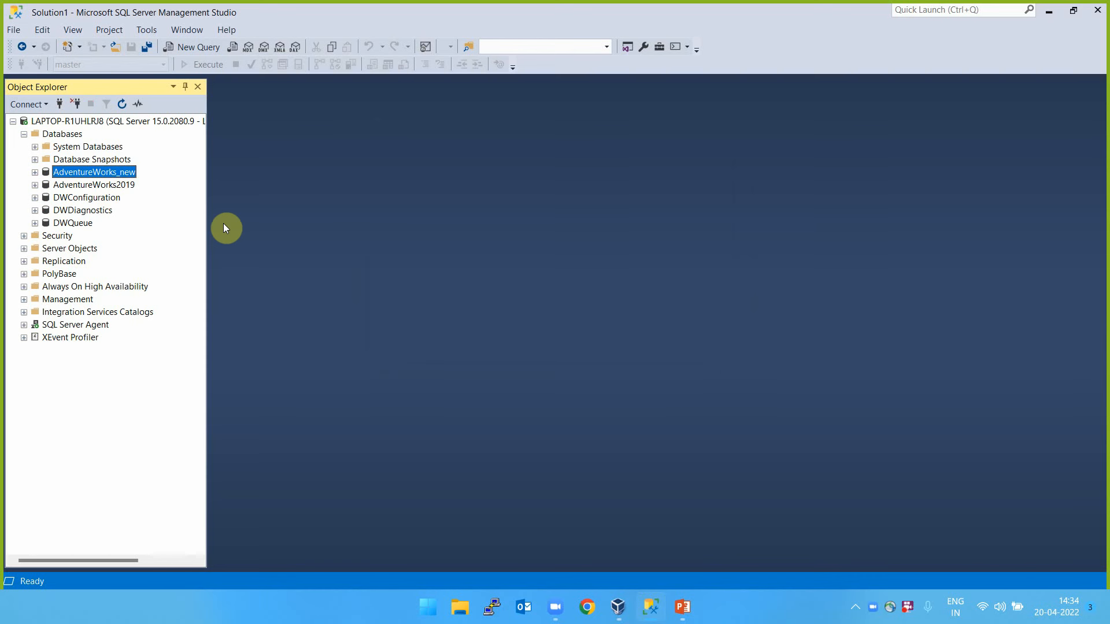
{"action": "left_click", "coordinate": [117, 188]}
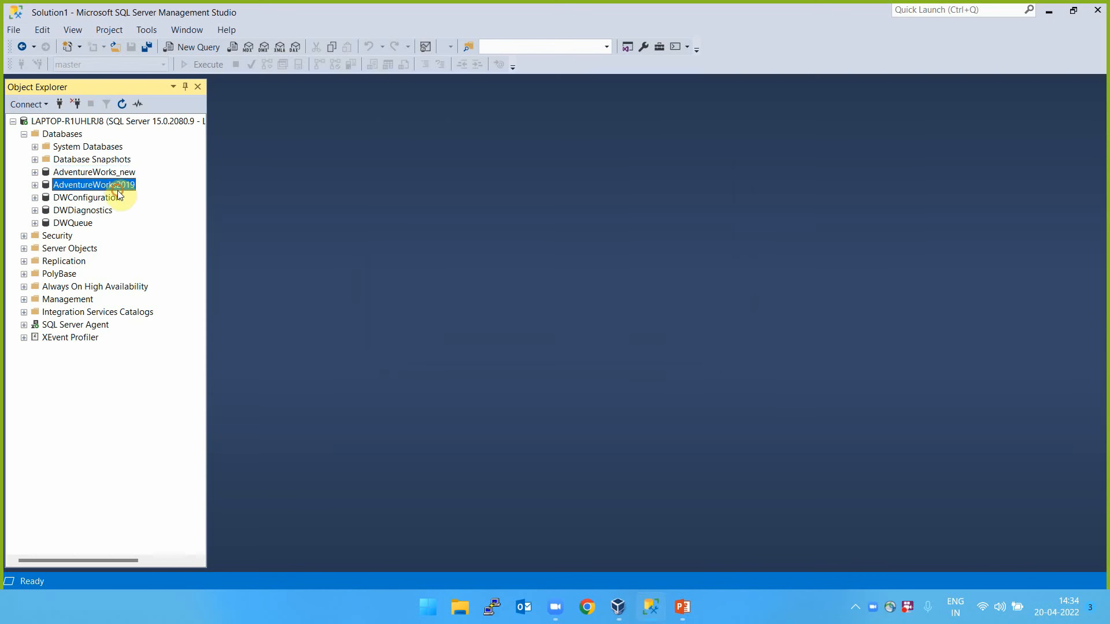
{"action": "left_click", "coordinate": [117, 173]}
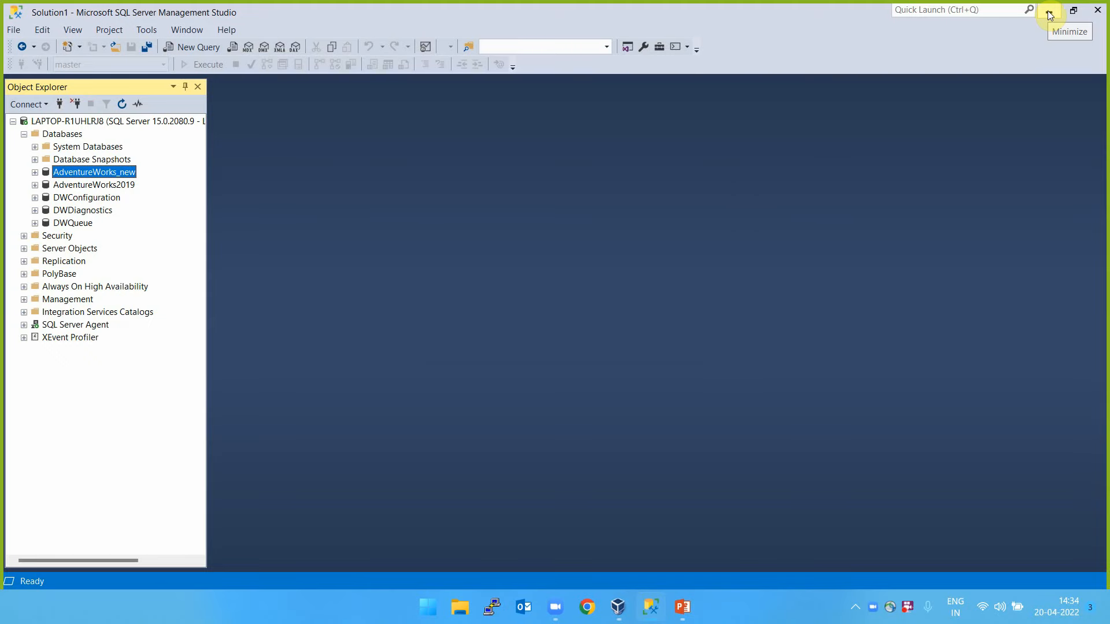
Open File Explorer and browse to C:\Program Files\Microsoft SQL Server\150\DTS\Binn.
{"action": "left_click", "coordinate": [460, 606]}
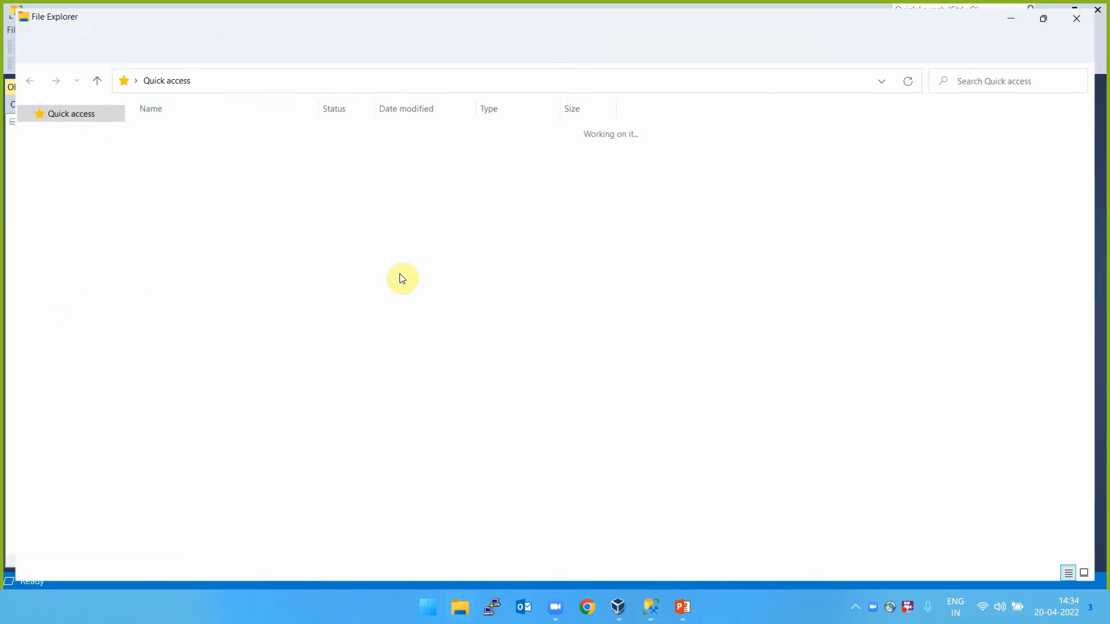
{"action": "left_click", "coordinate": [63, 357]}
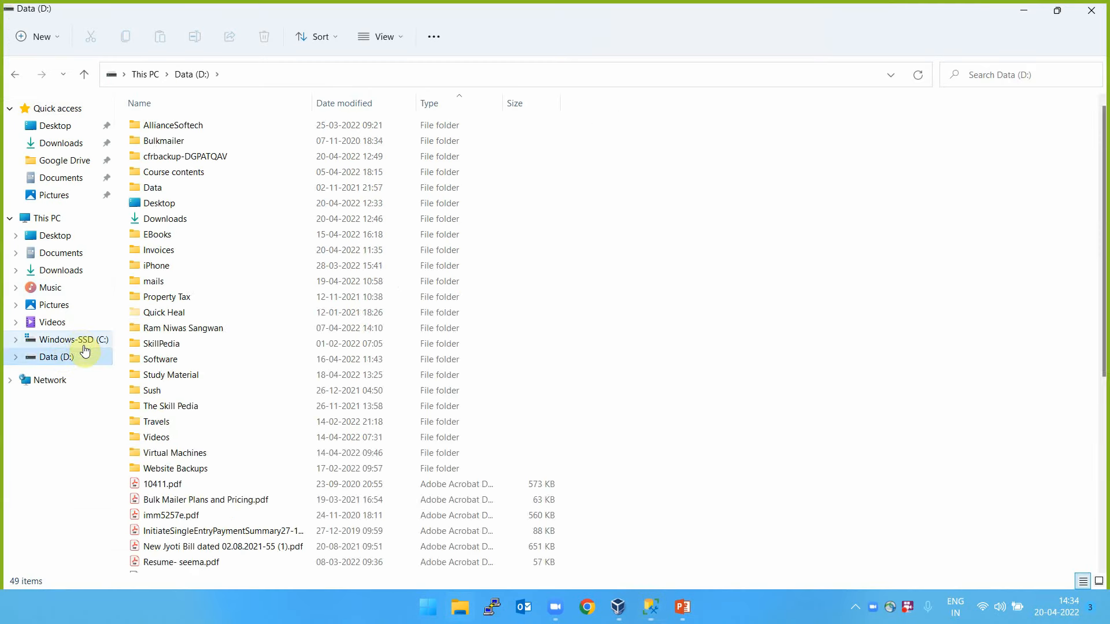
{"action": "left_click", "coordinate": [81, 340]}
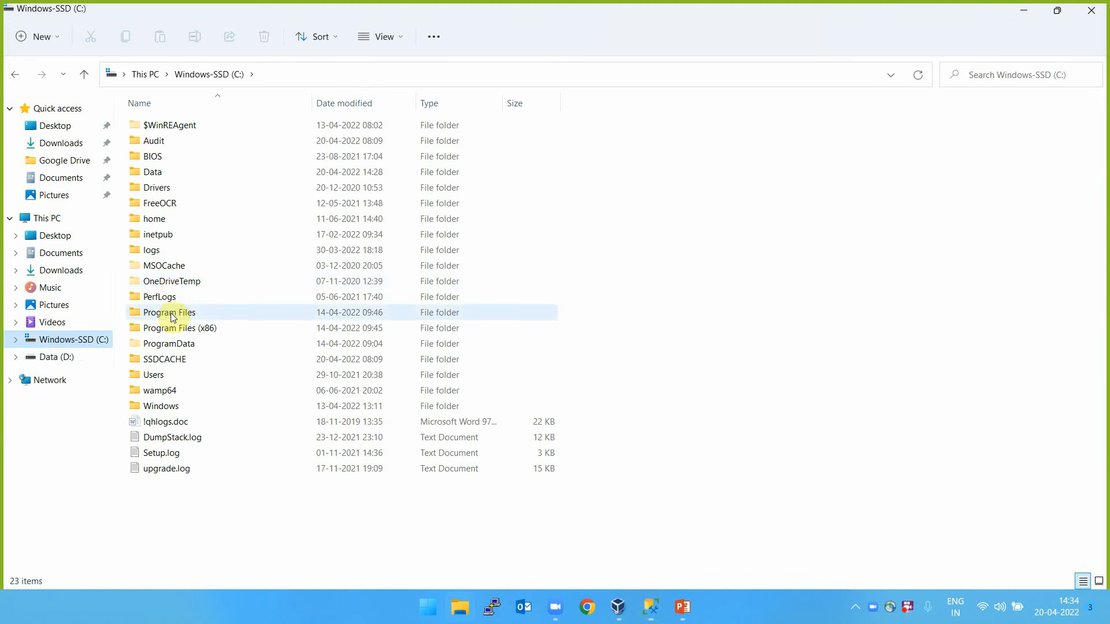
{"action": "double_click", "coordinate": [171, 315]}
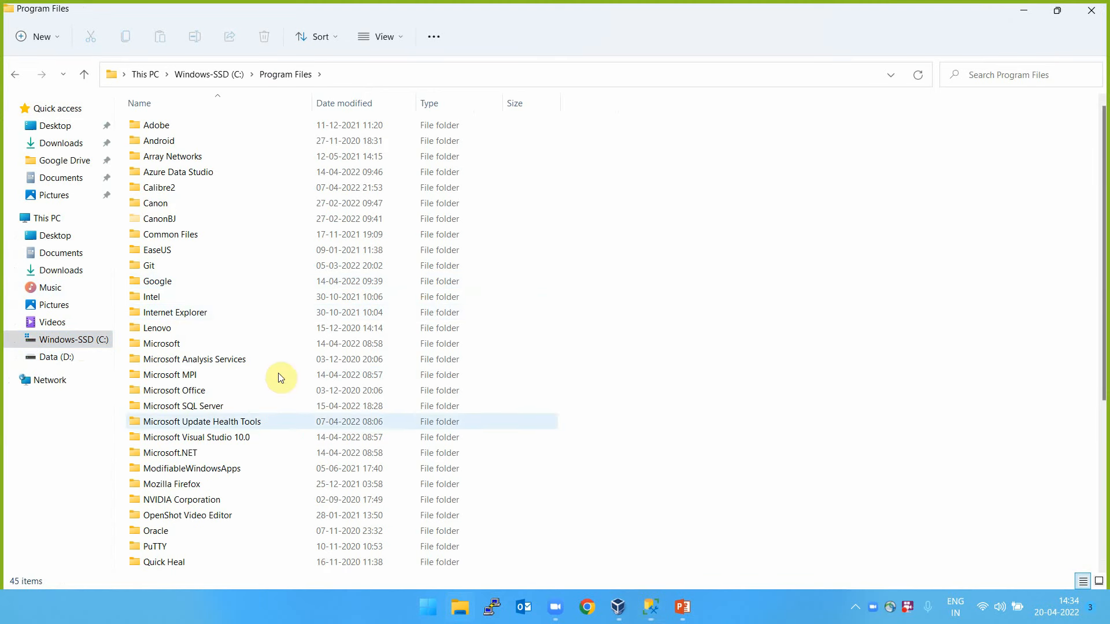
{"action": "double_click", "coordinate": [204, 407]}
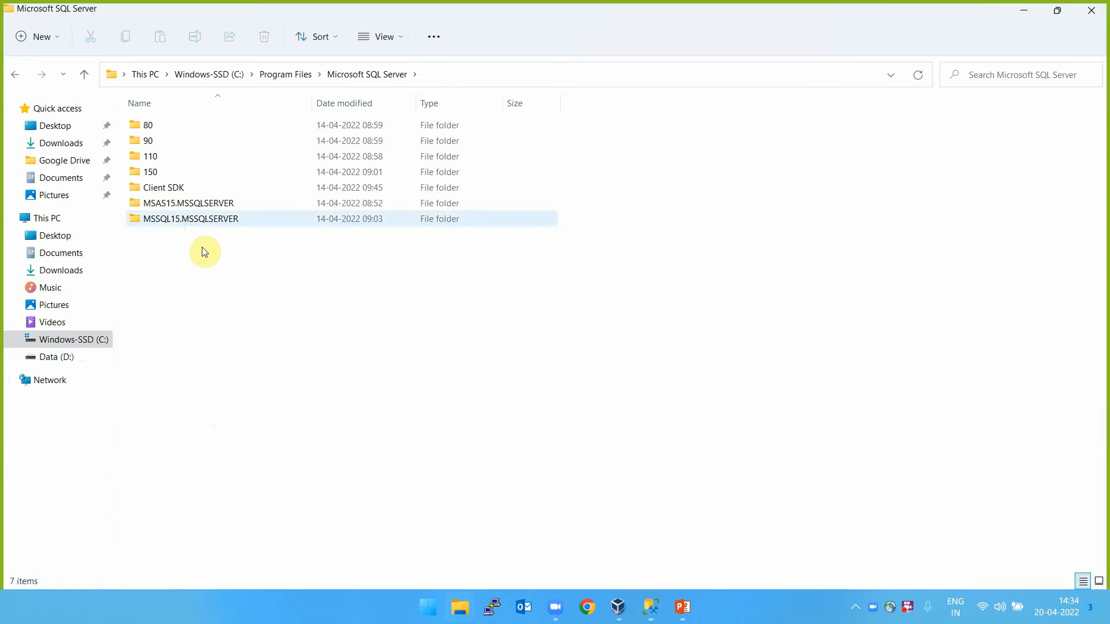
{"action": "double_click", "coordinate": [182, 172]}
{"action": "double_click", "coordinate": [176, 142]}
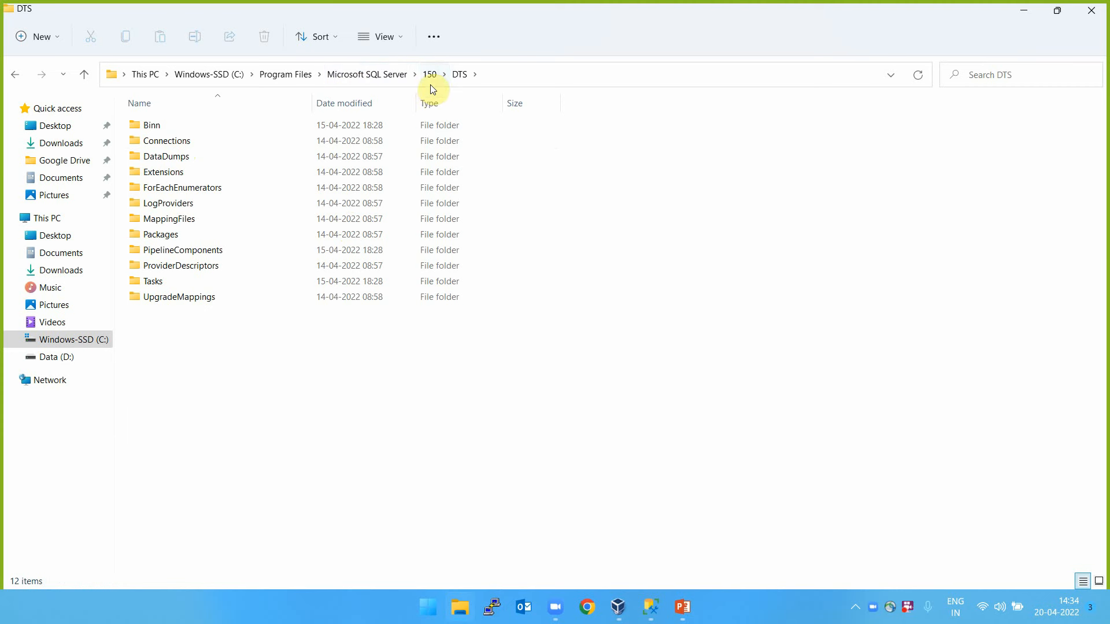
{"action": "double_click", "coordinate": [164, 128]}
Find DTSWizard.exe in the Binn folder and run it to start the SQL Server Import and Export Wizard.
{"action": "scroll", "coordinate": [775, 304], "scroll_direction": "down", "scroll_amount": 15}
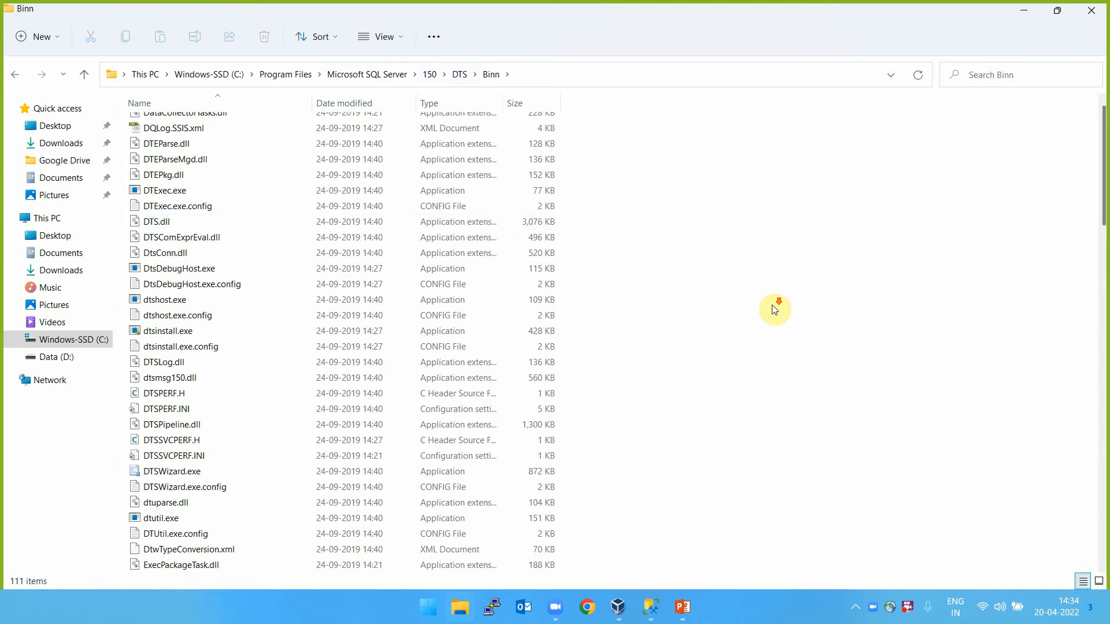
{"action": "scroll", "coordinate": [776, 315], "scroll_direction": "down", "scroll_amount": 5}
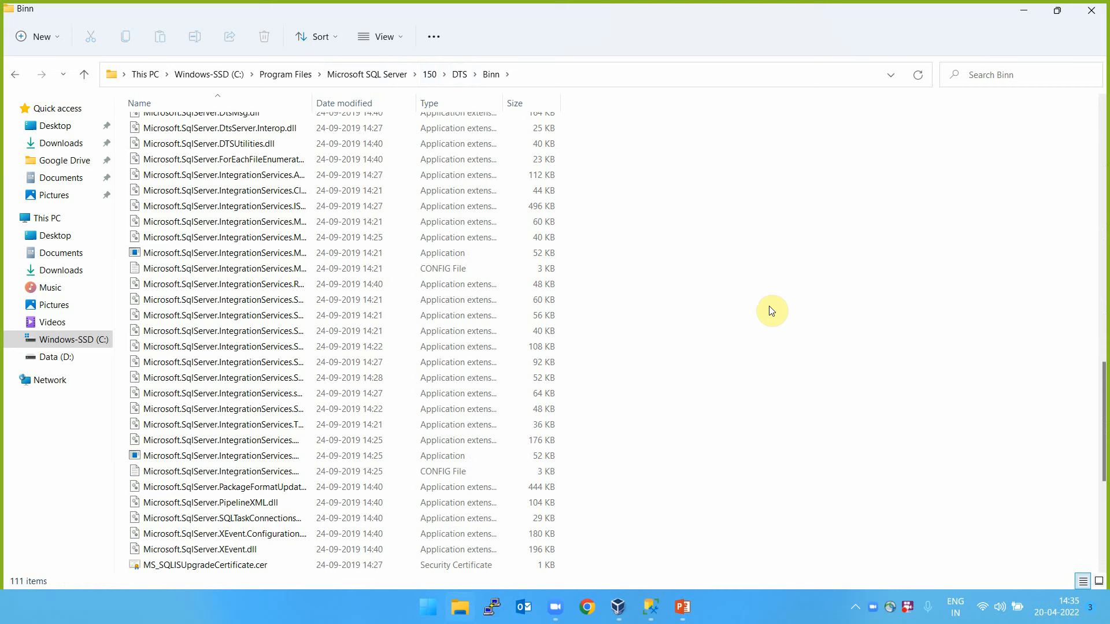
{"action": "scroll", "coordinate": [619, 350], "scroll_direction": "down", "scroll_amount": 3}
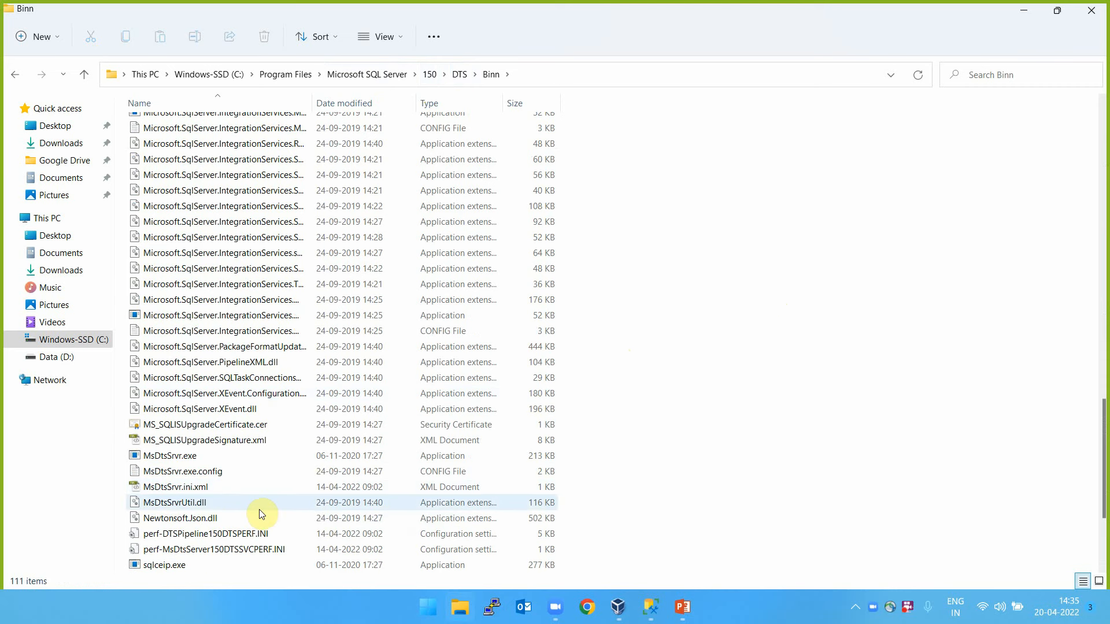
{"action": "scroll", "coordinate": [578, 426], "scroll_direction": "down", "scroll_amount": 2}
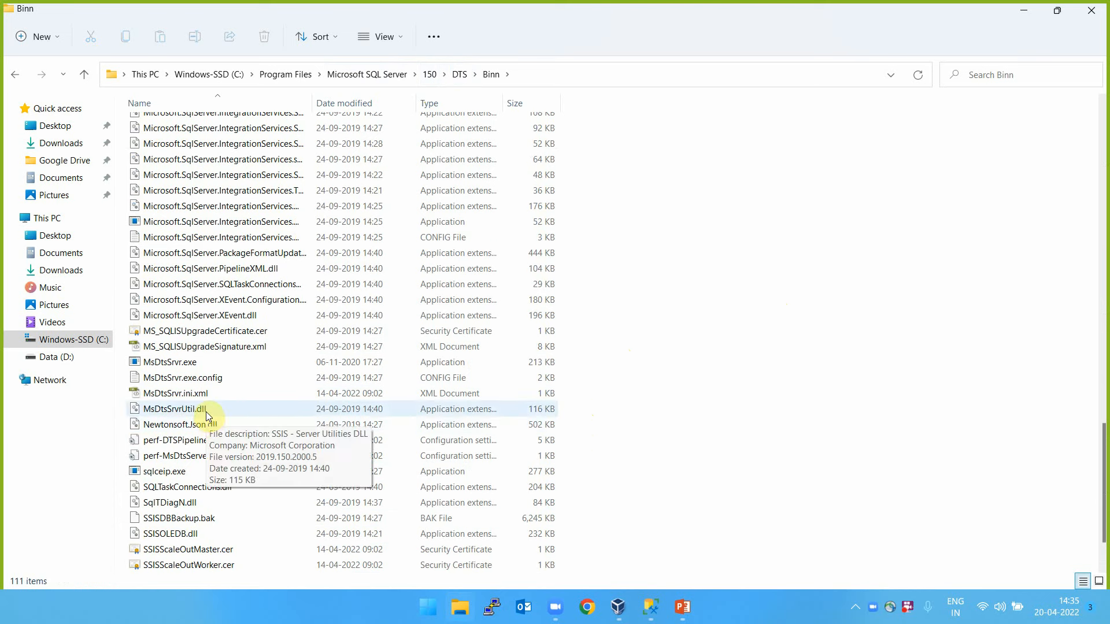
{"action": "scroll", "coordinate": [537, 331], "scroll_direction": "up", "scroll_amount": 15}
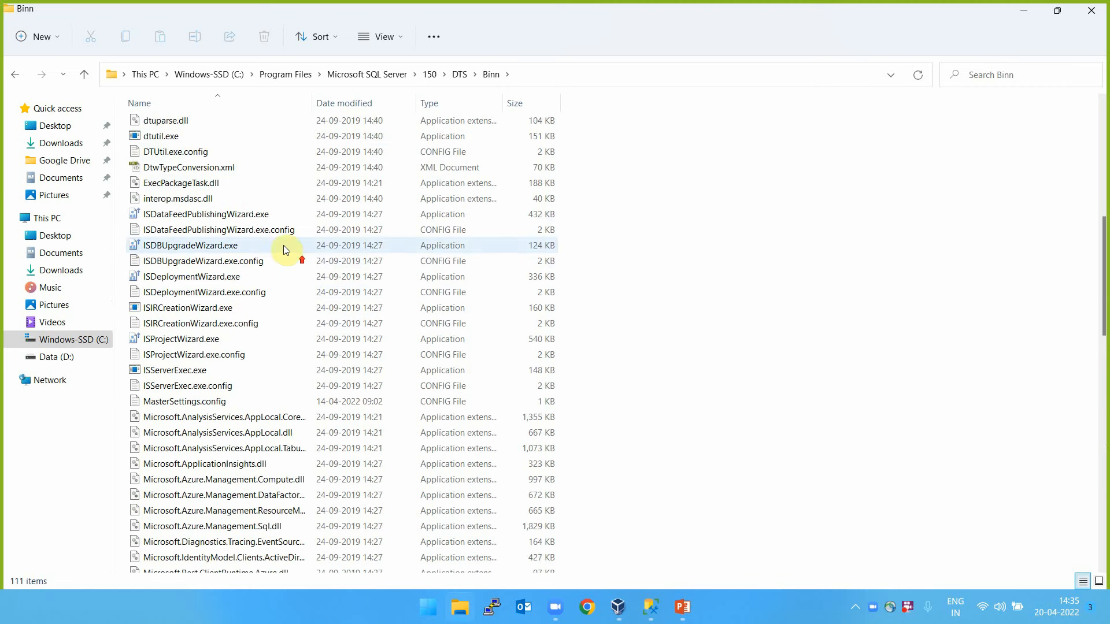
{"action": "scroll", "coordinate": [284, 245], "scroll_direction": "up", "scroll_amount": 1}
{"action": "left_click", "coordinate": [189, 154]}
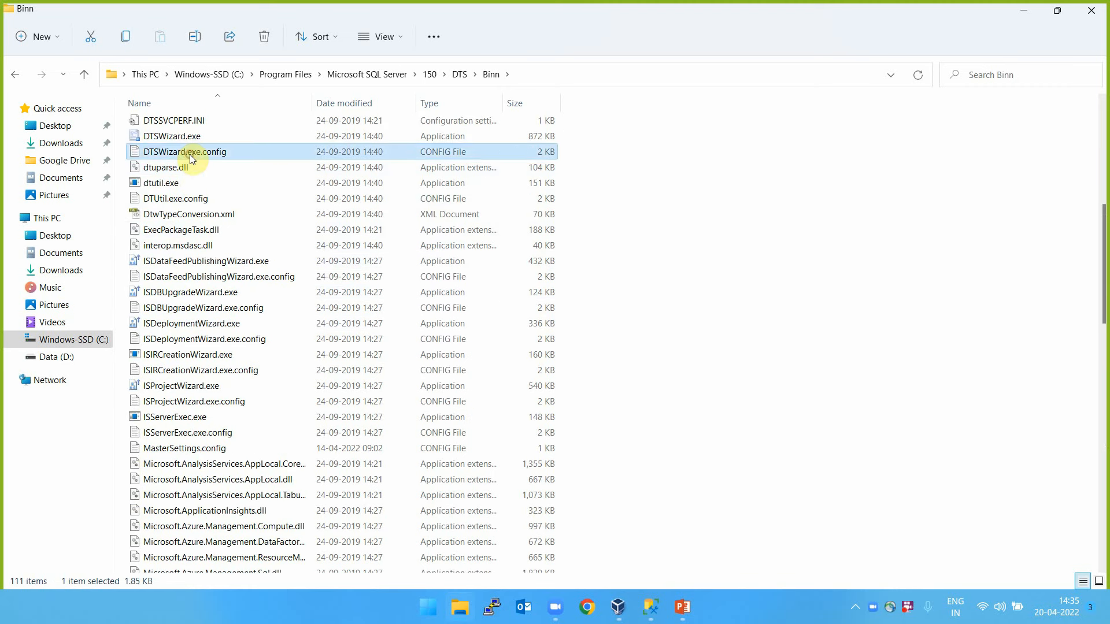
{"action": "left_click", "coordinate": [191, 137]}
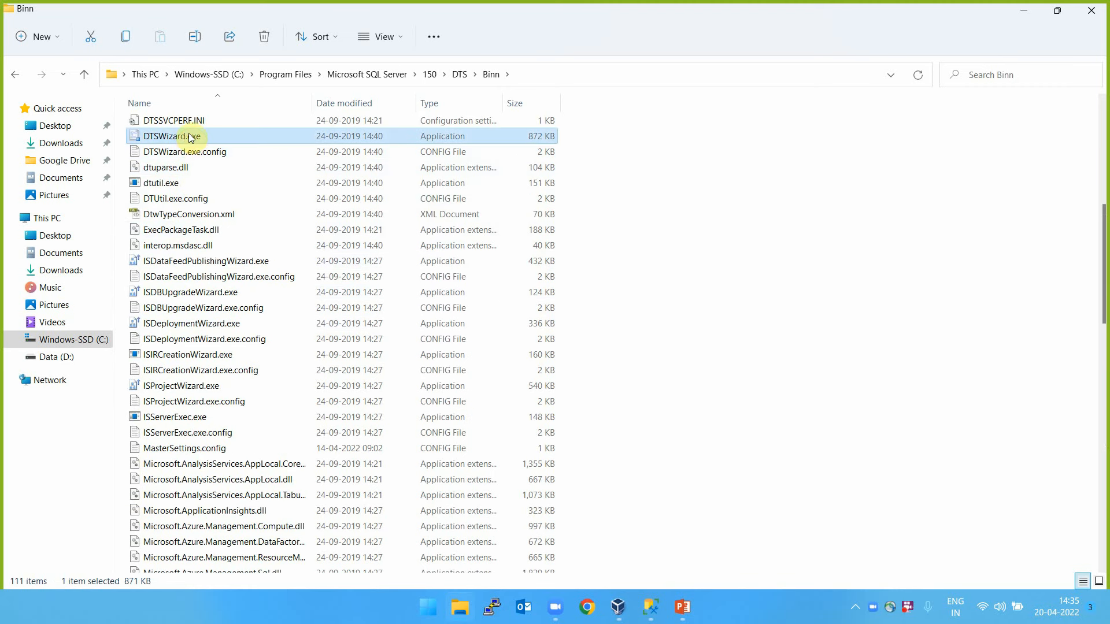
{"action": "double_click", "coordinate": [191, 137]}
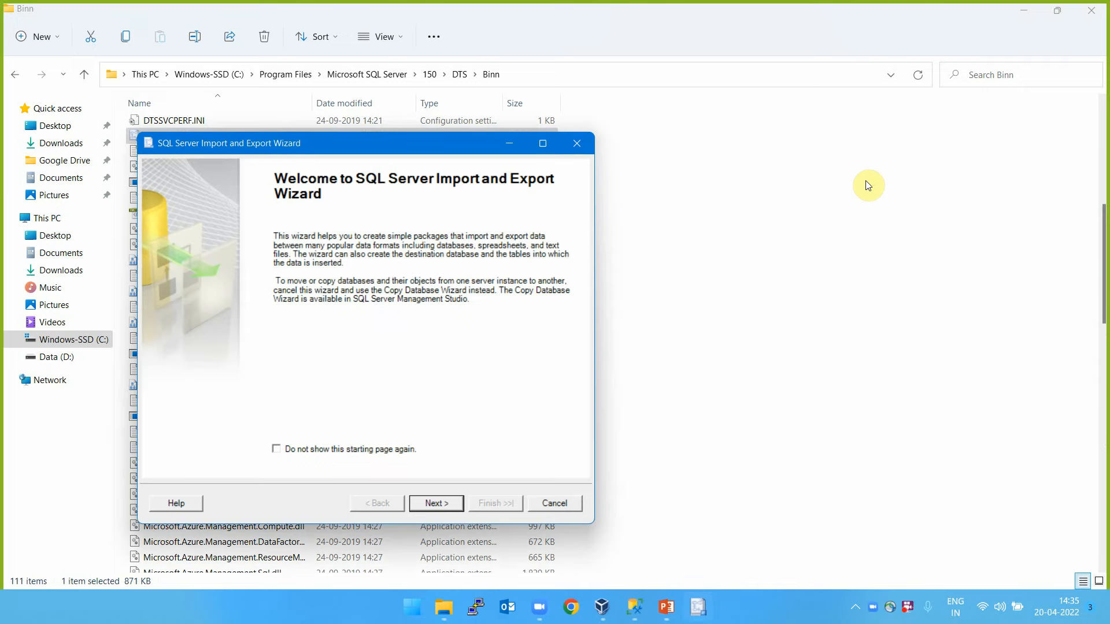
Close File Explorer, minimize SQL Server Management Studio, and reposition the Import and Export Wizard on the desktop.
{"action": "left_click", "coordinate": [1096, 13]}
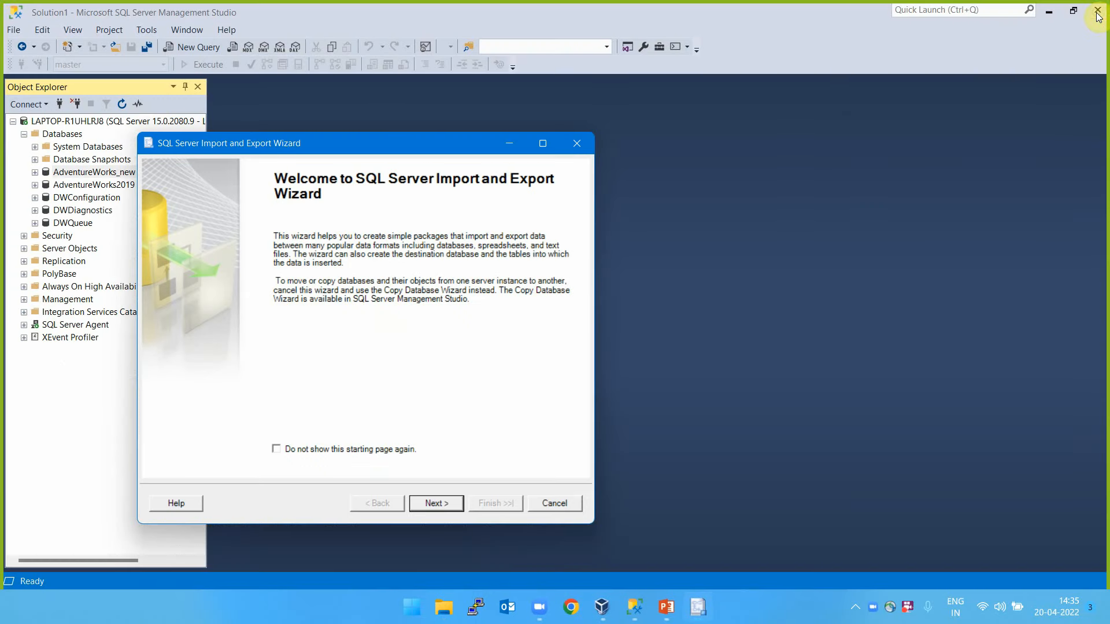
{"action": "left_click", "coordinate": [1049, 14]}
{"action": "left_click_drag", "start_coordinate": [479, 139], "coordinate": [706, 42]}
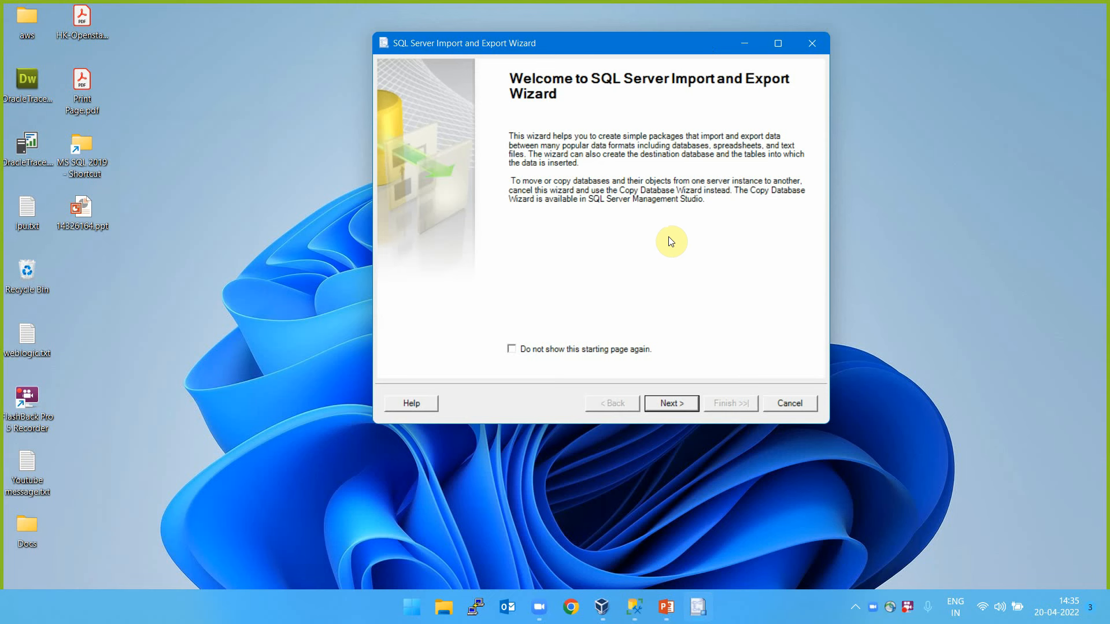
Proceed past the welcome page and choose SQL Server Native Client 11.0 as the data source.
{"action": "left_click", "coordinate": [678, 405]}
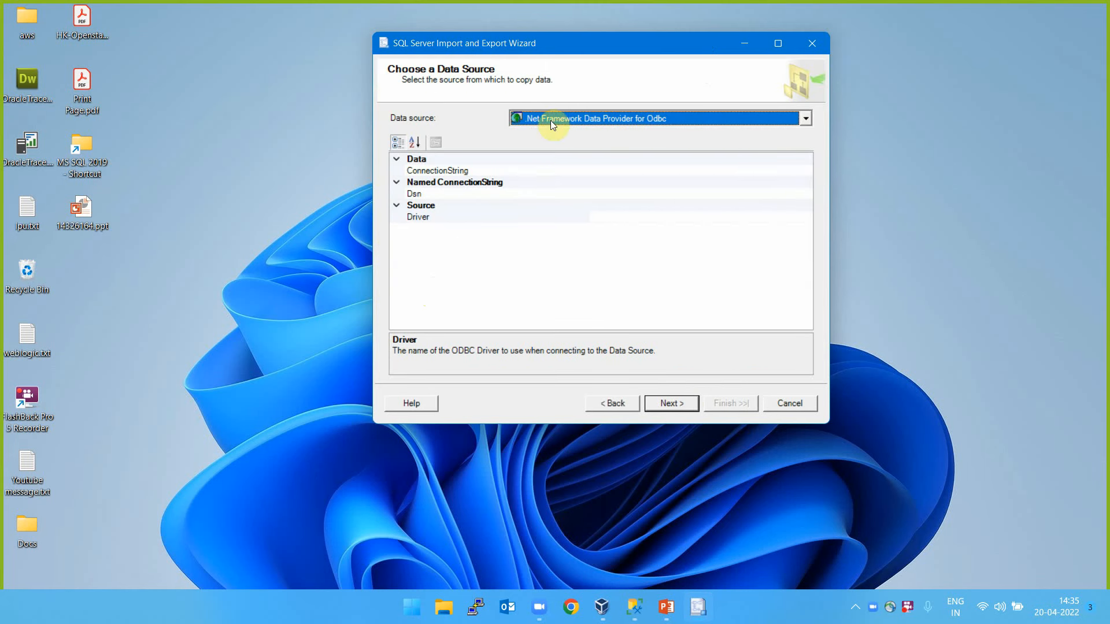
{"action": "left_click", "coordinate": [805, 120]}
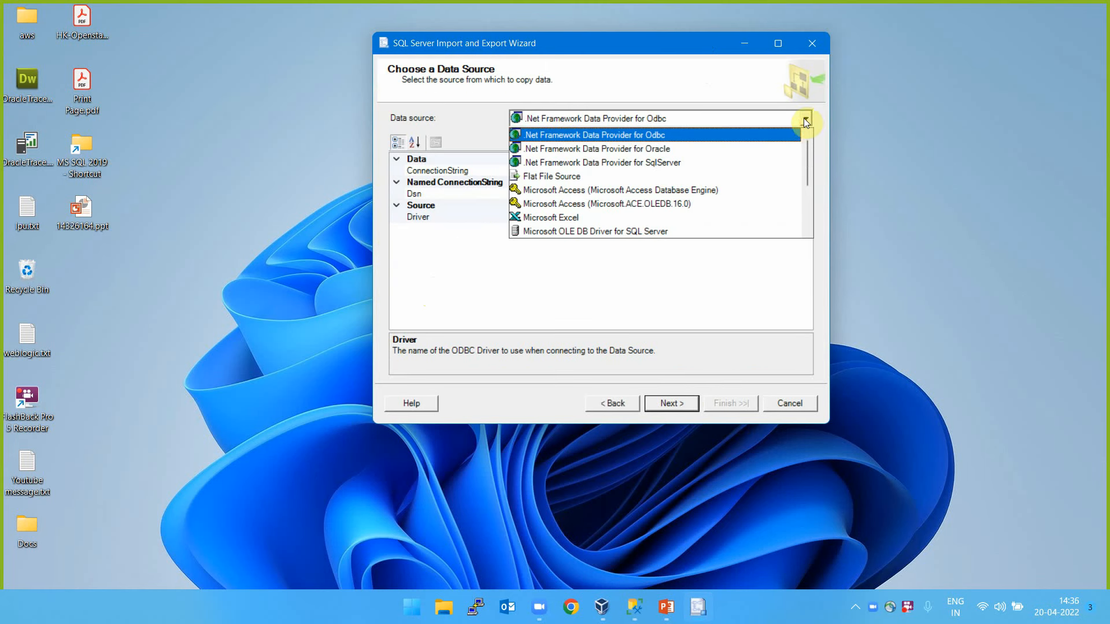
{"action": "left_click_drag", "start_coordinate": [806, 143], "coordinate": [800, 201]}
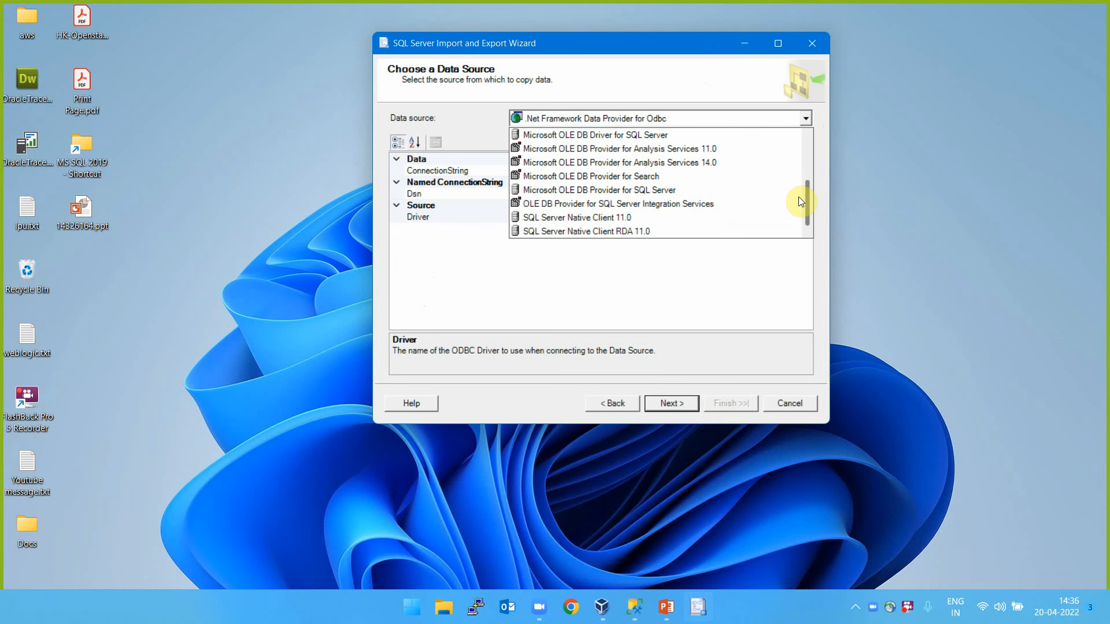
{"action": "left_click", "coordinate": [682, 219]}
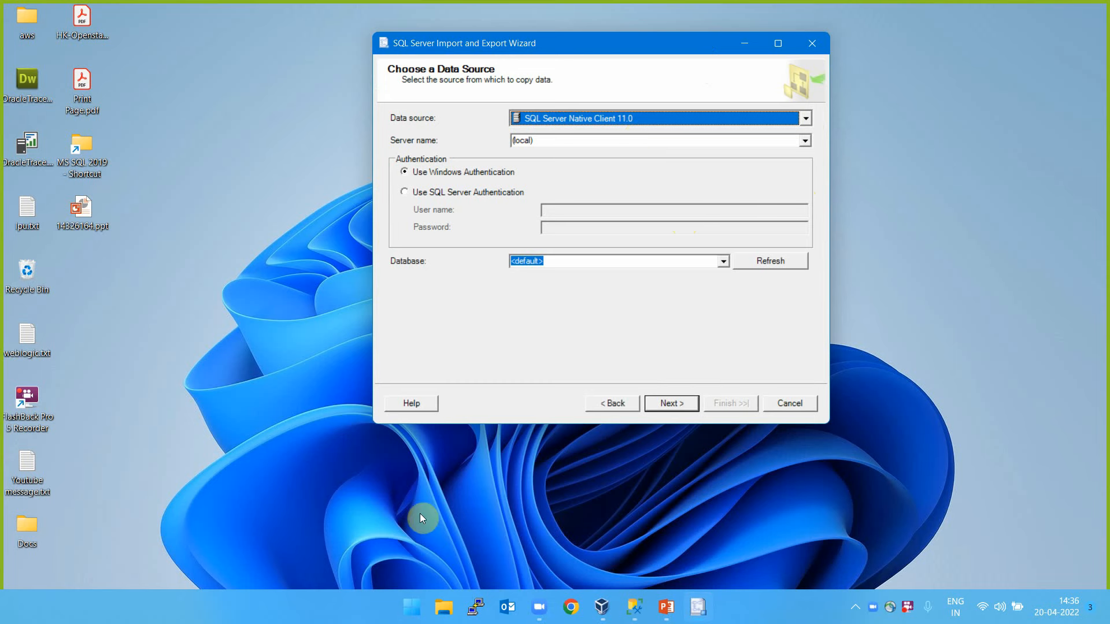
Open SQL Server 2019 Configuration Manager, examine its network and native client configuration entries, and minimize it.
{"action": "left_click", "coordinate": [413, 605]}
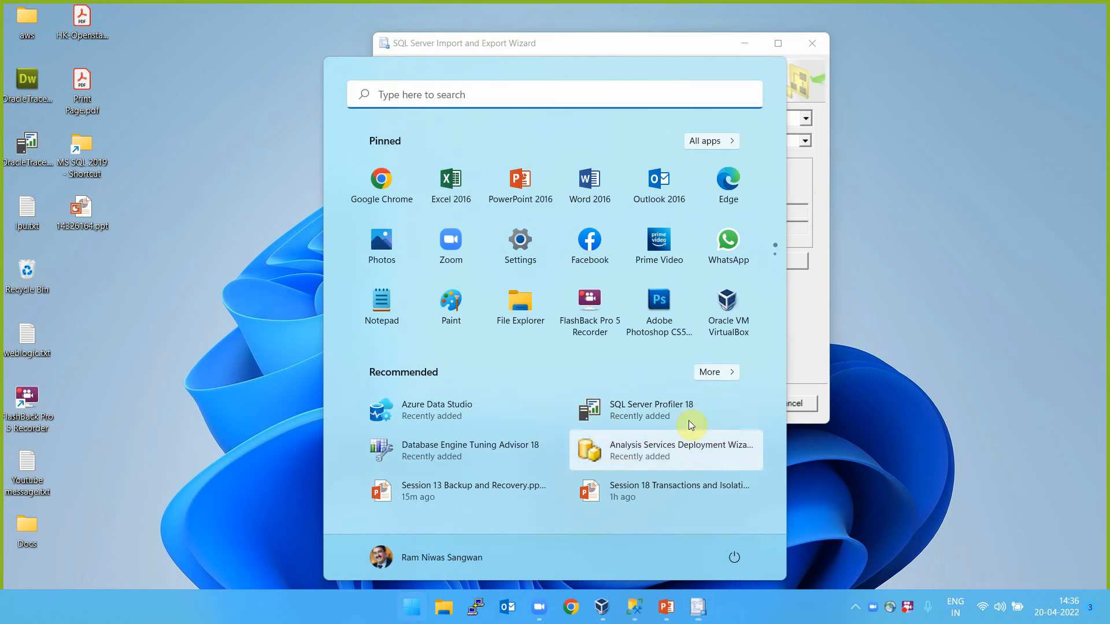
{"action": "left_click", "coordinate": [723, 372]}
{"action": "scroll", "coordinate": [539, 388], "scroll_direction": "down", "scroll_amount": 5}
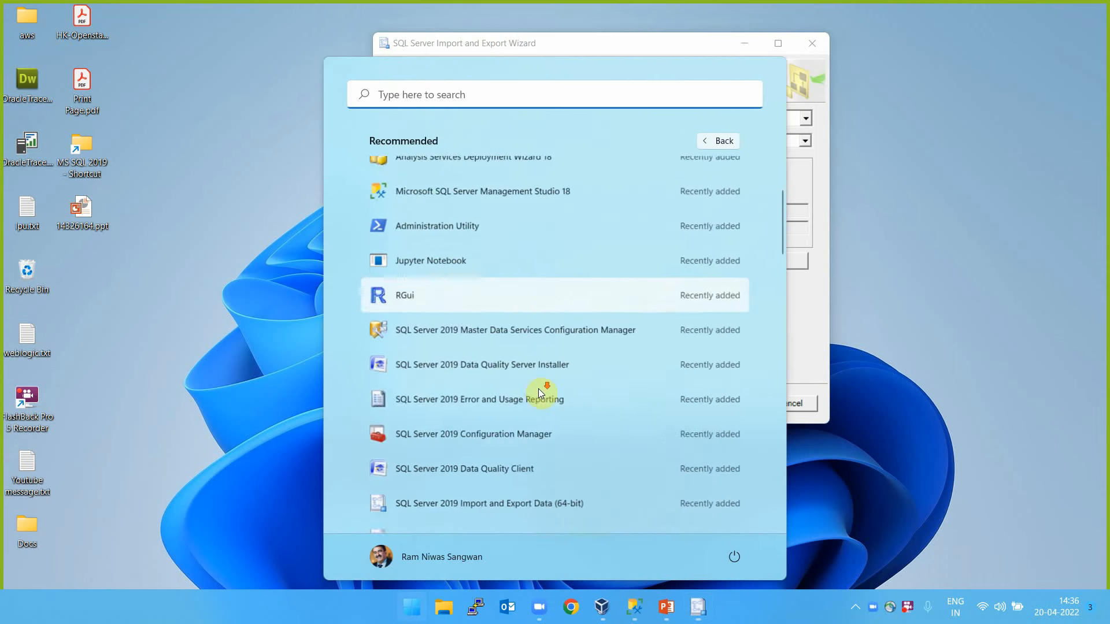
{"action": "left_click", "coordinate": [487, 398]}
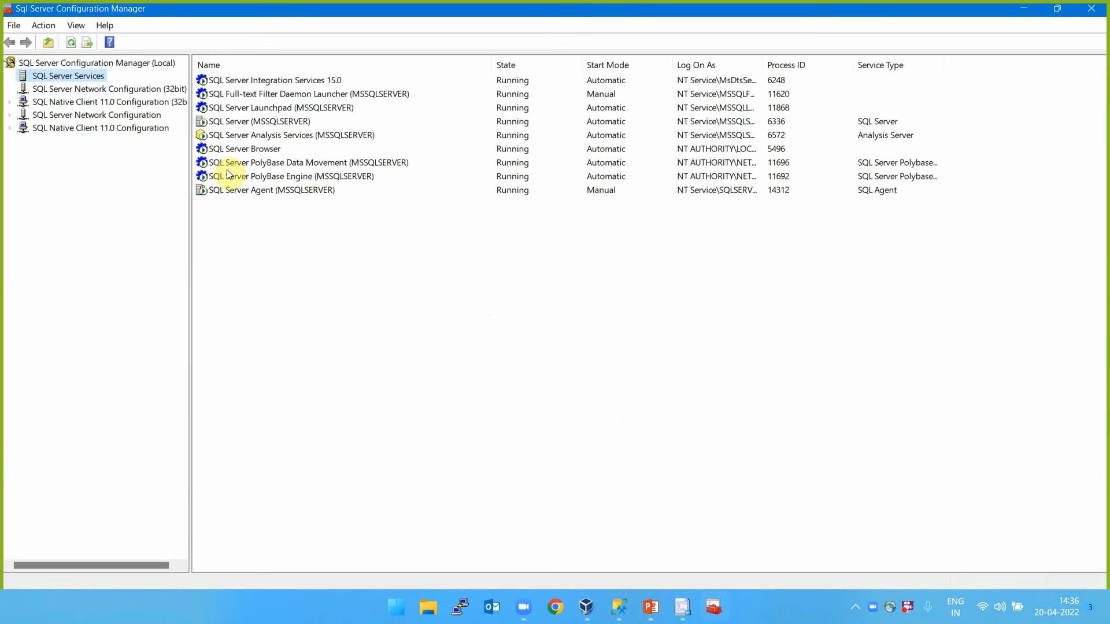
{"action": "left_click", "coordinate": [111, 115]}
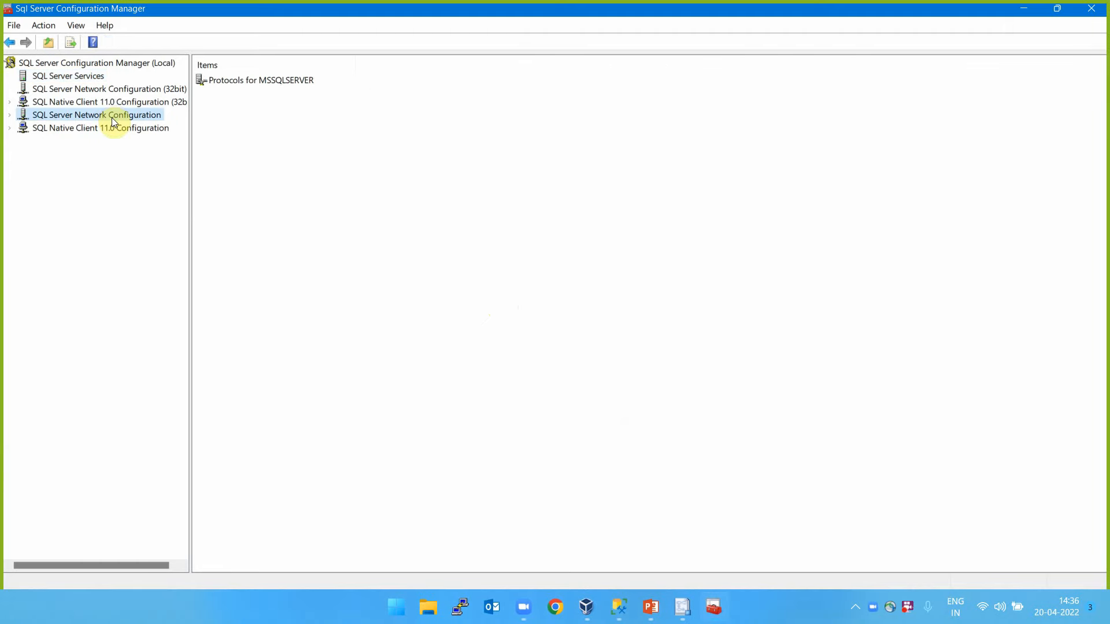
{"action": "left_click", "coordinate": [114, 103]}
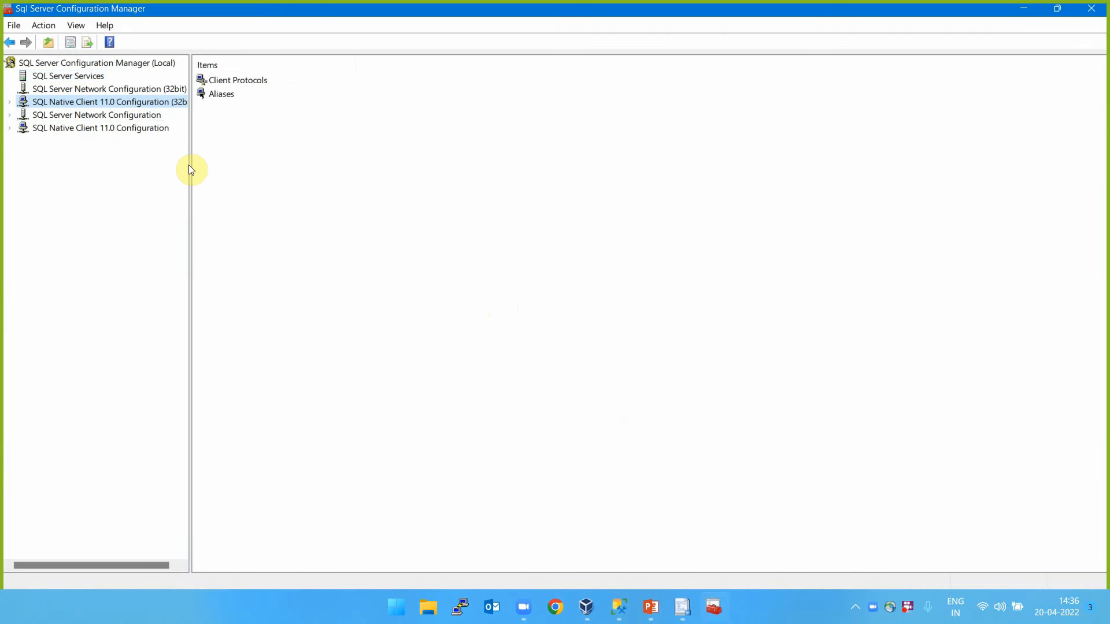
{"action": "left_click_drag", "start_coordinate": [191, 166], "coordinate": [294, 166]}
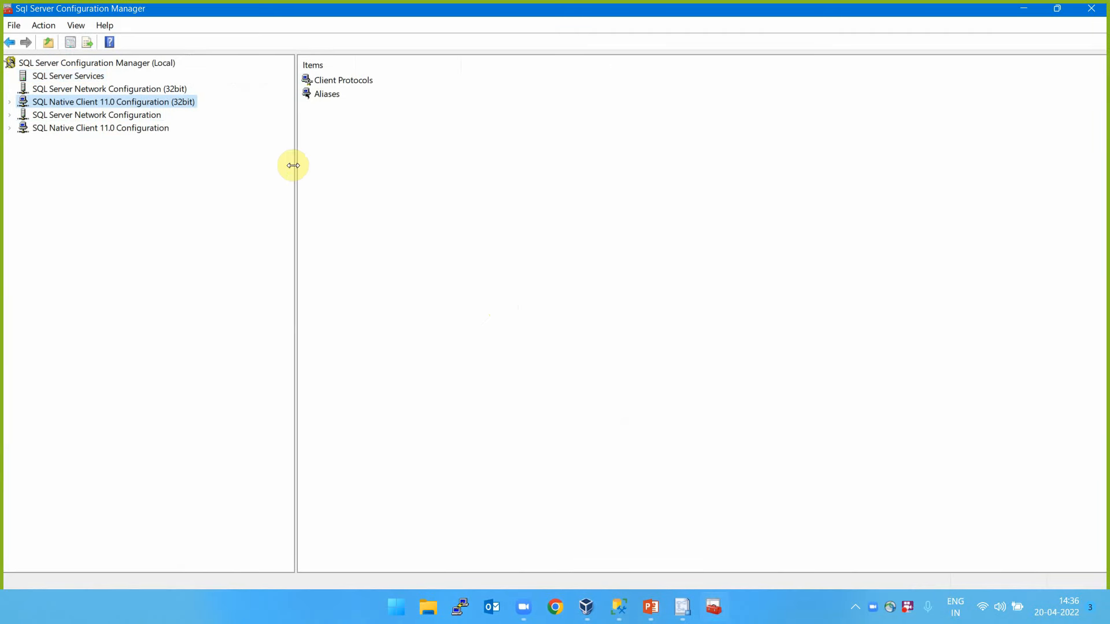
{"action": "left_click", "coordinate": [153, 90]}
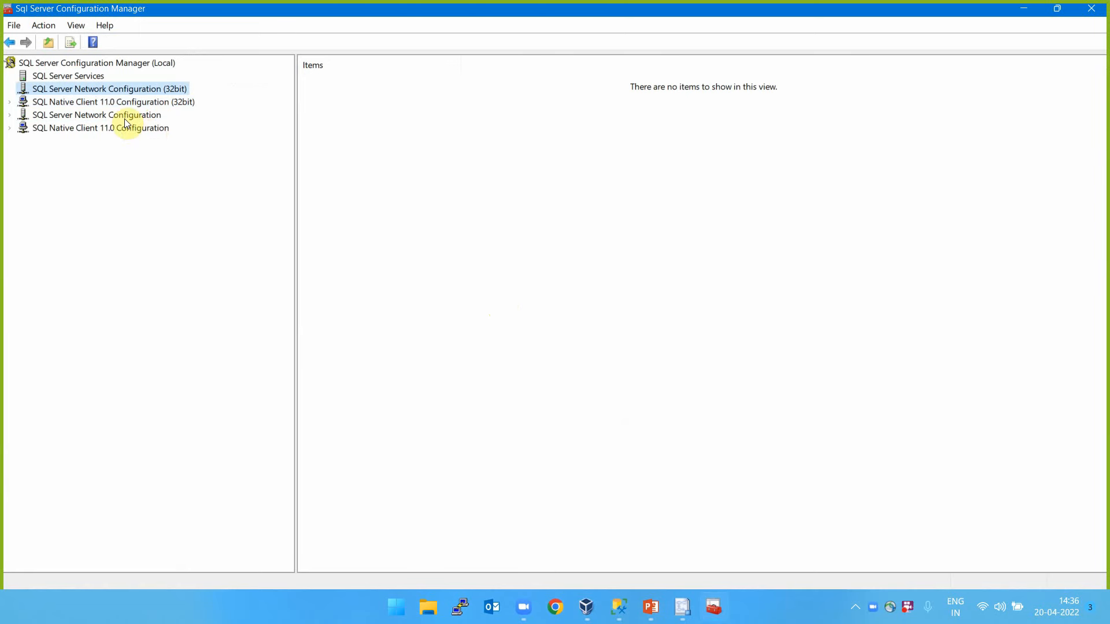
{"action": "left_click", "coordinate": [144, 104]}
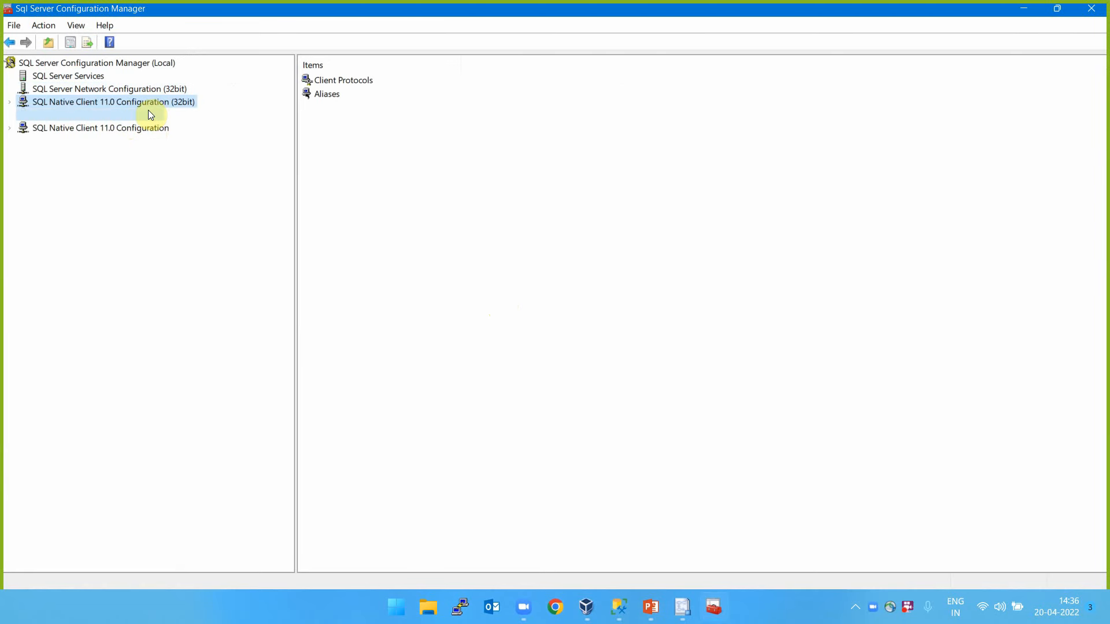
{"action": "left_click", "coordinate": [149, 113]}
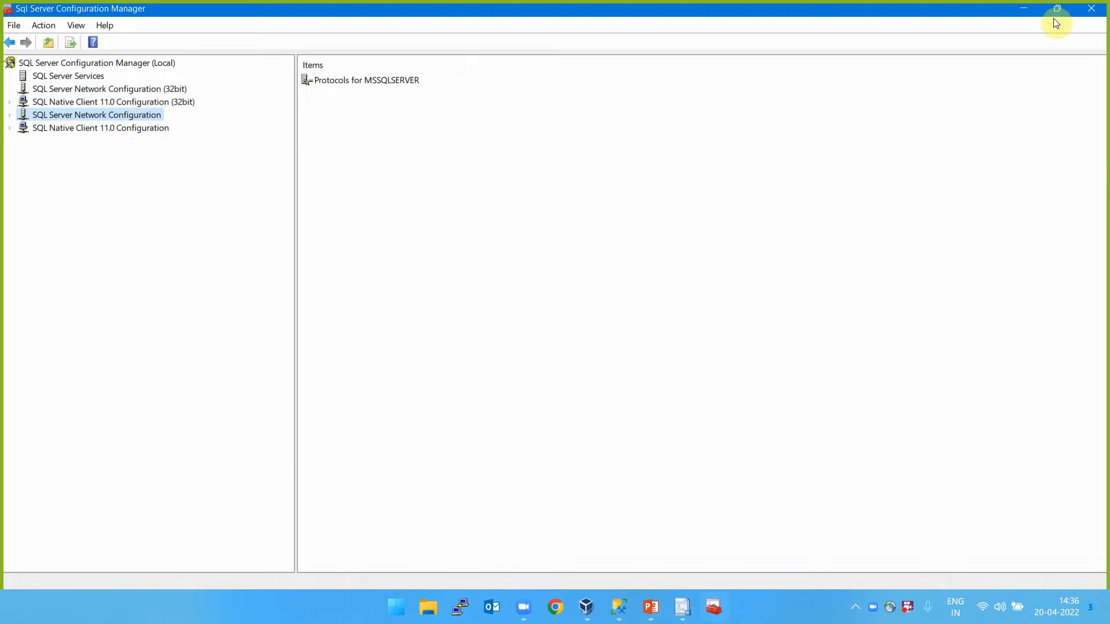
{"action": "left_click", "coordinate": [1026, 9]}
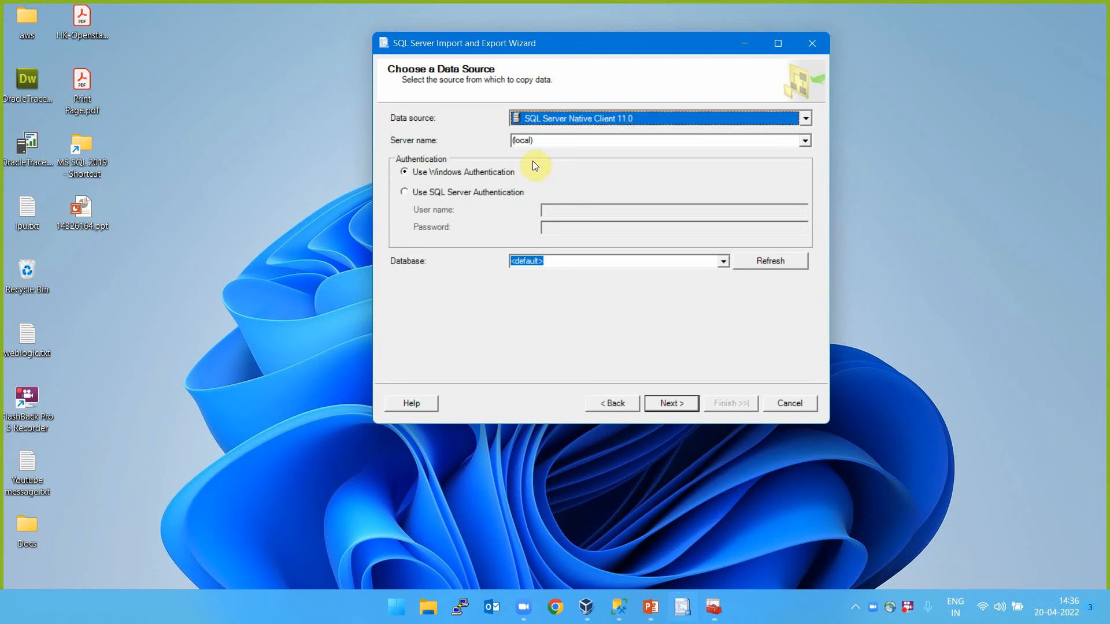
Set AdventureWorks2019 on the (local) server as the source database and proceed to the destination page.
{"action": "left_click", "coordinate": [539, 140]}
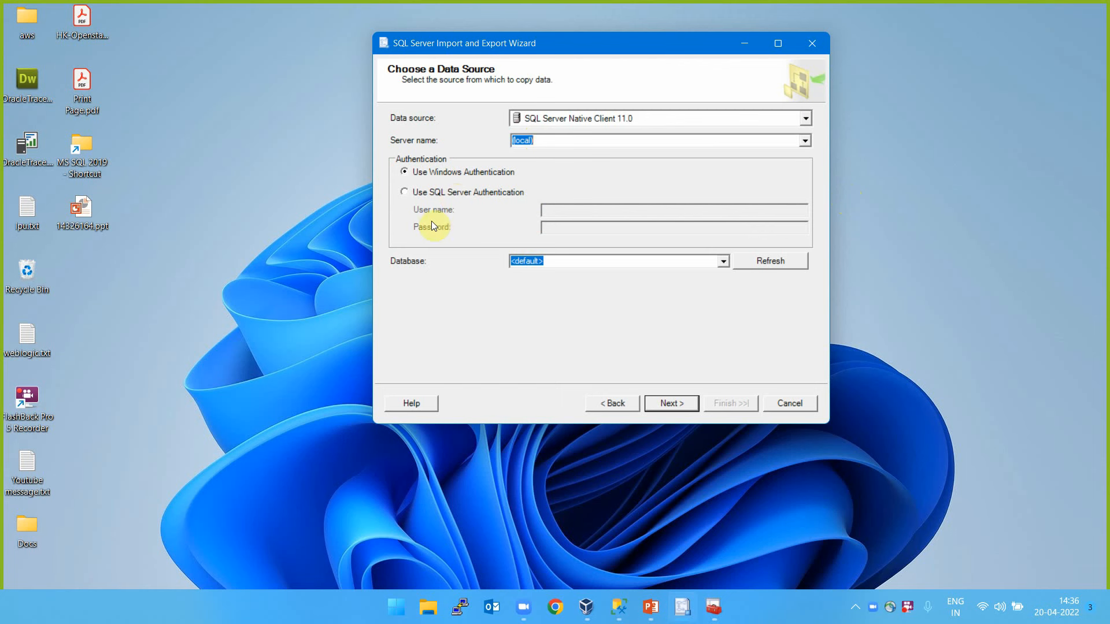
{"action": "left_click", "coordinate": [723, 262]}
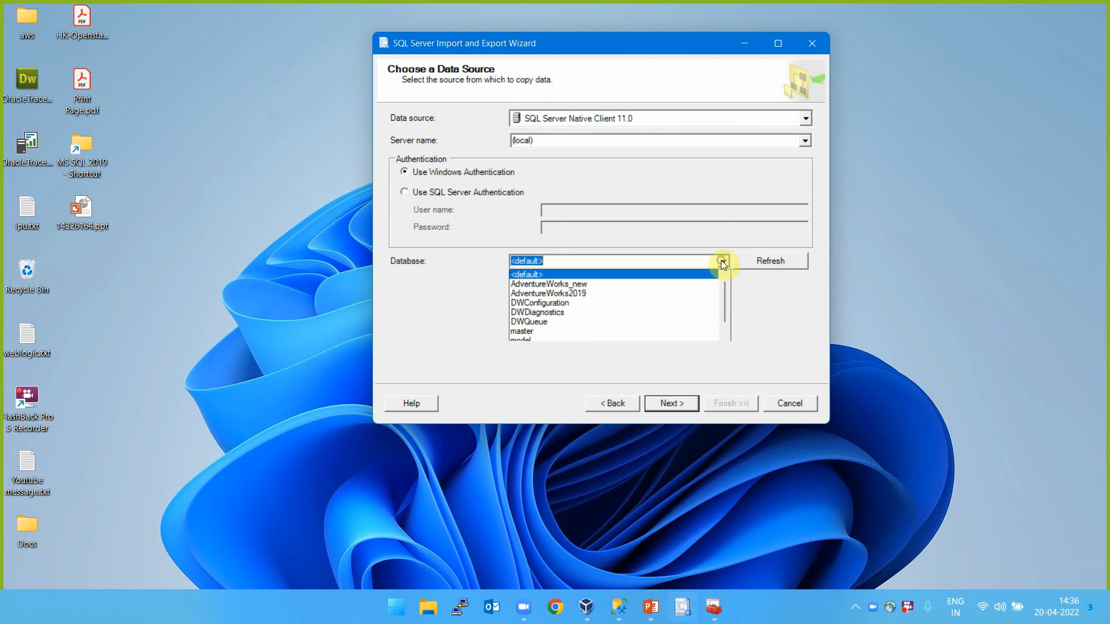
{"action": "left_click", "coordinate": [653, 295]}
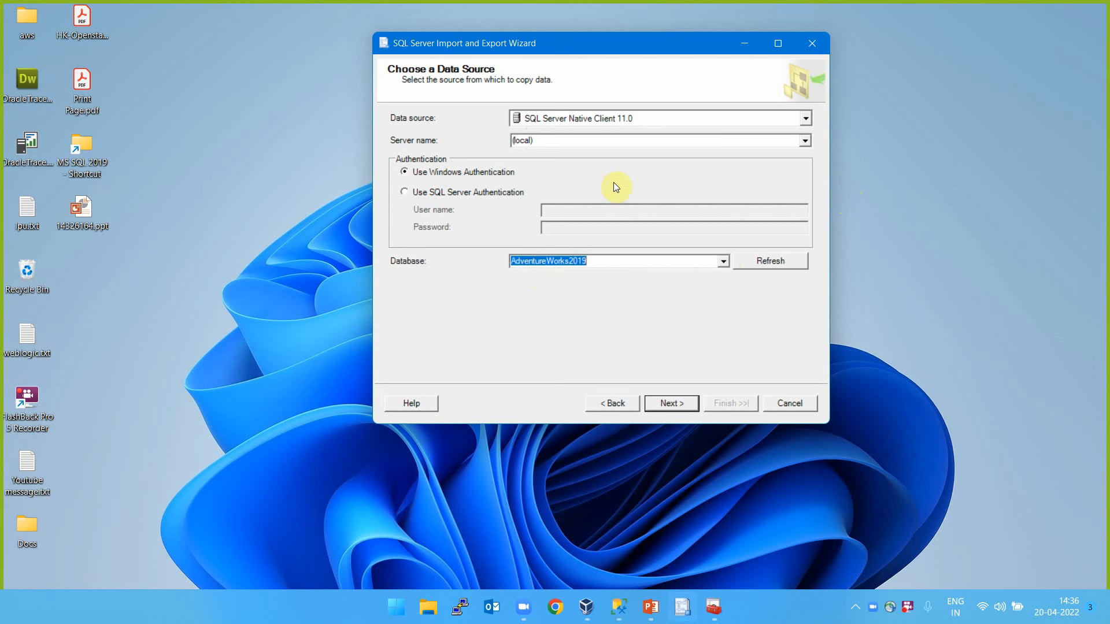
{"action": "left_click", "coordinate": [672, 405]}
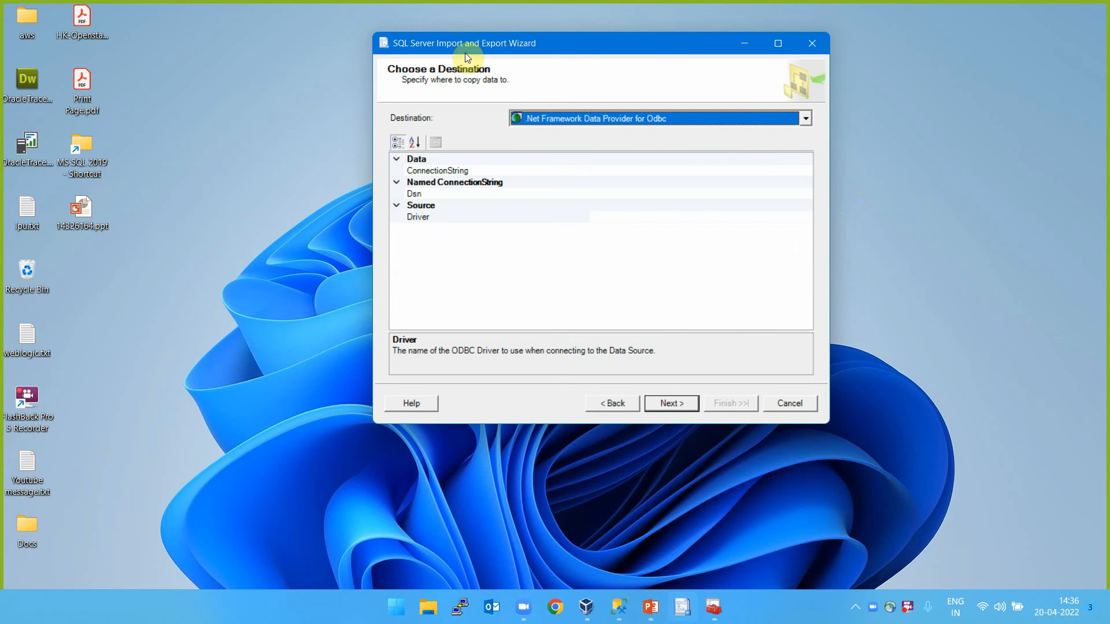
Choose SQL Server Native Client 11.0 as the copy destination.
{"action": "left_click", "coordinate": [806, 119]}
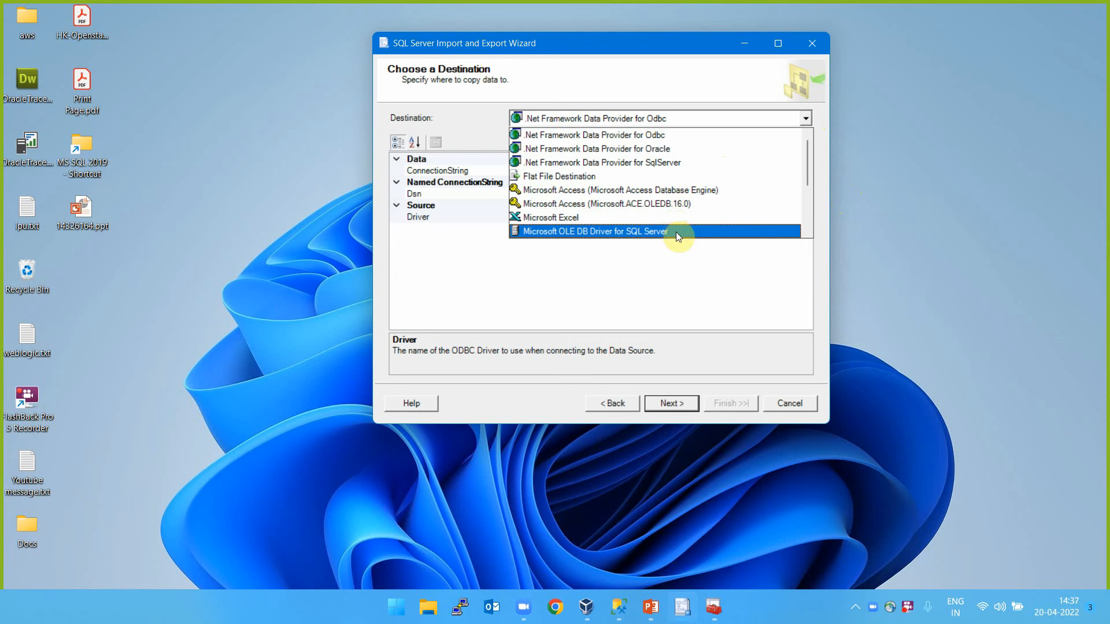
{"action": "scroll", "coordinate": [676, 231], "scroll_direction": "down", "scroll_amount": 3}
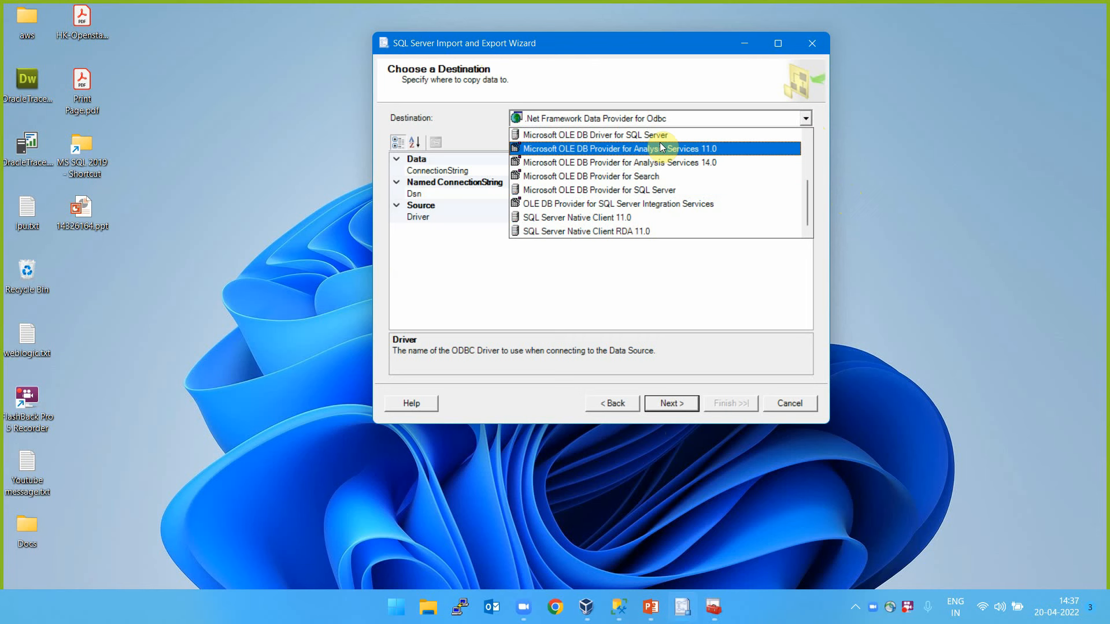
{"action": "left_click", "coordinate": [662, 217]}
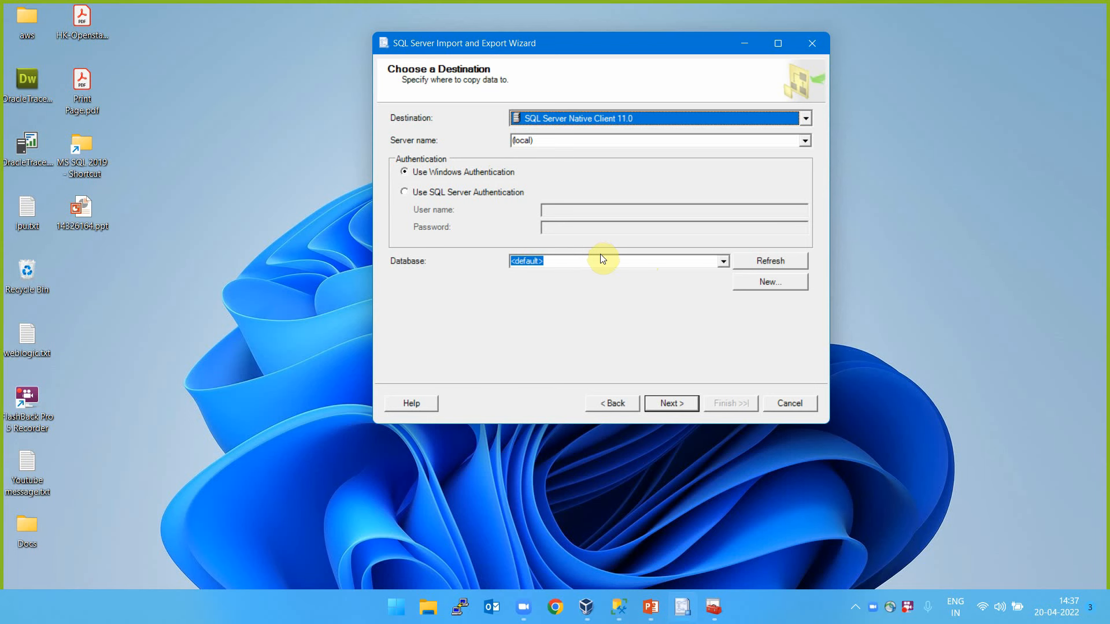
Create a new destination database named OracleDB with the default file settings and proceed to the copy method.
{"action": "left_click", "coordinate": [759, 285]}
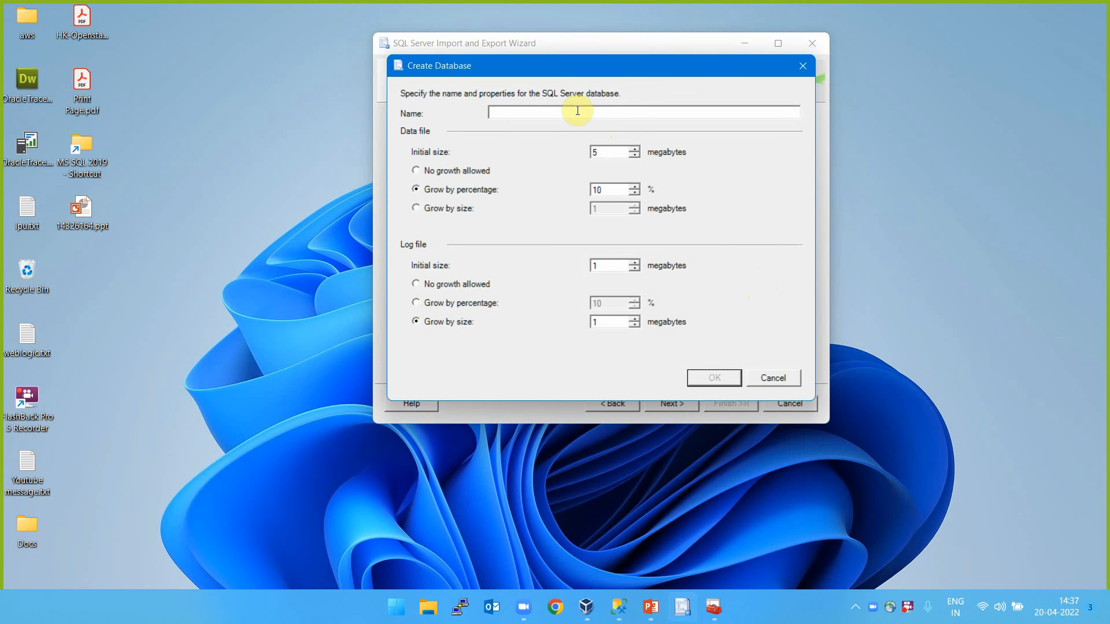
{"action": "type", "text": "Oracle"}
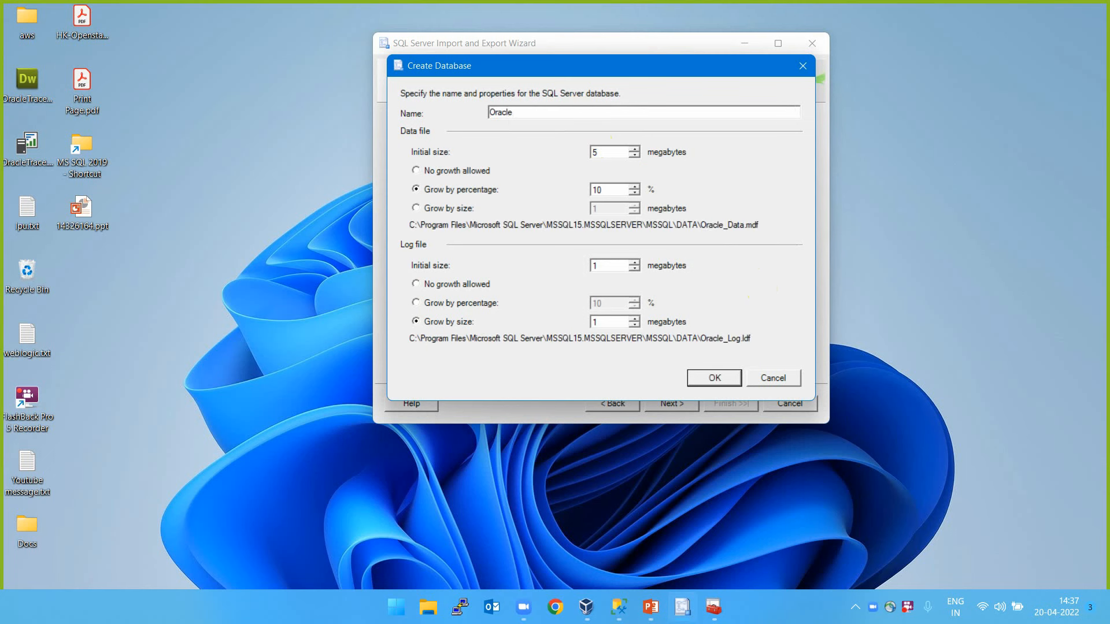
{"action": "type", "text": "DB"}
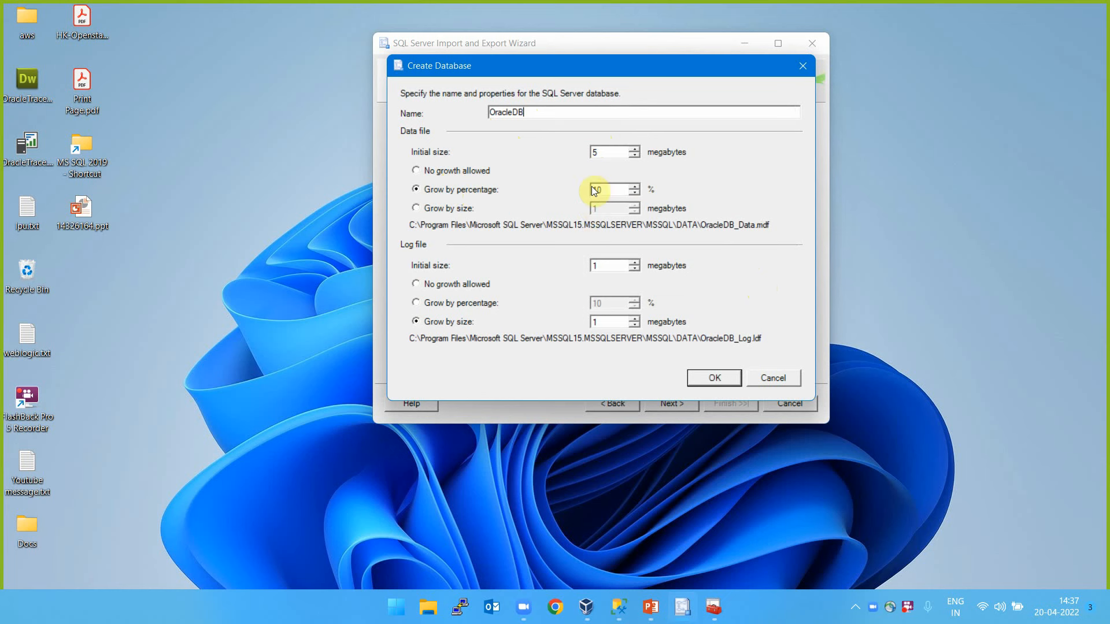
{"action": "left_click", "coordinate": [712, 376]}
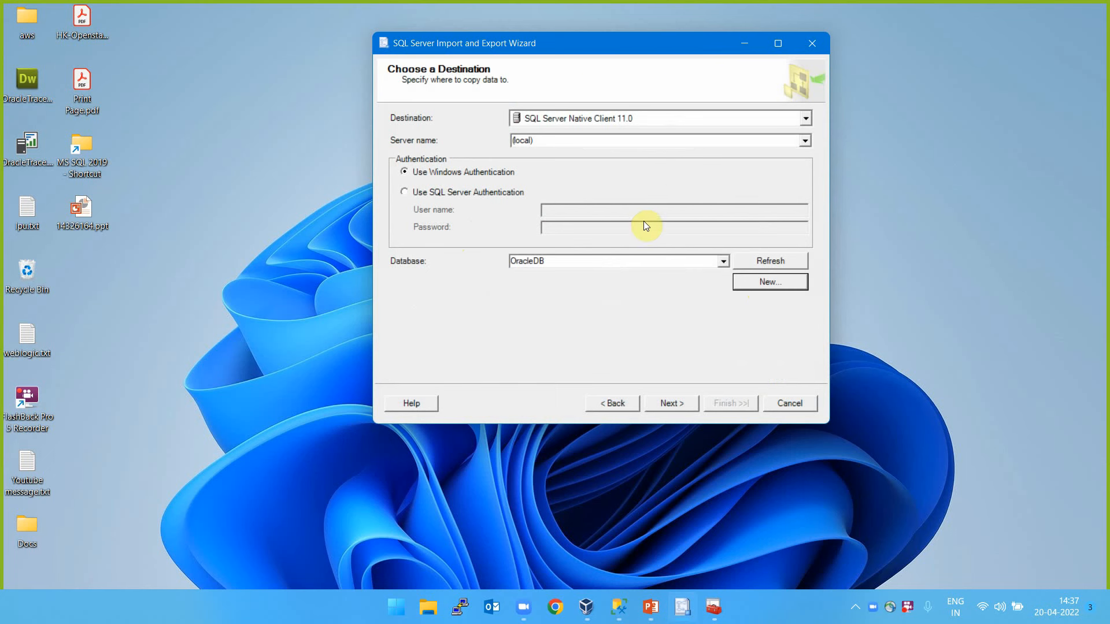
{"action": "left_click", "coordinate": [682, 404]}
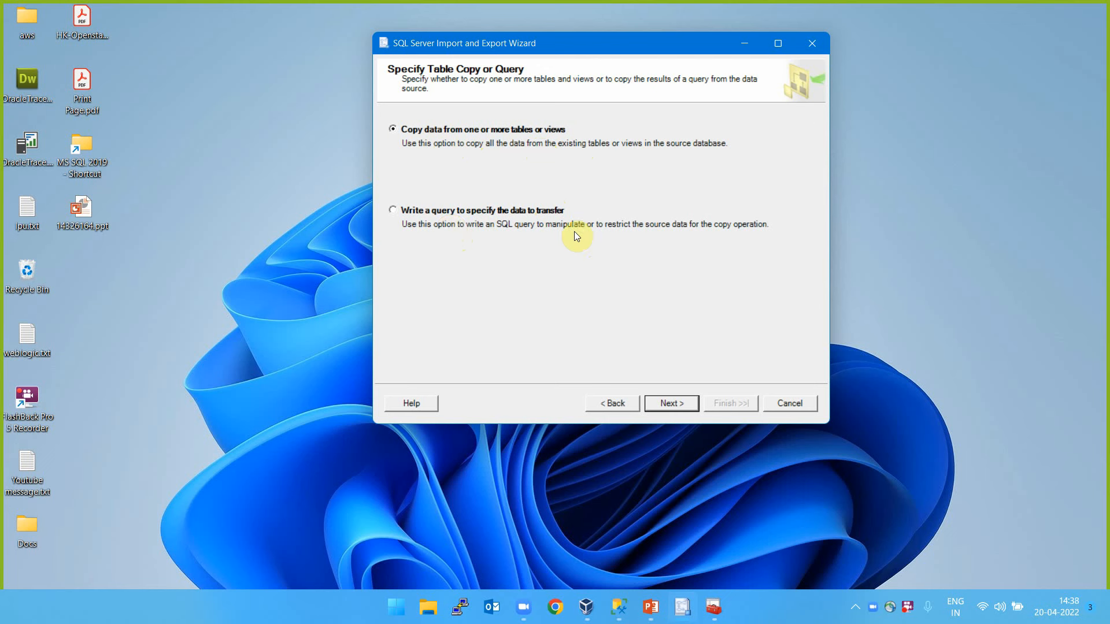
Keep copying data from tables or views, and select HumanResources.Shift and the Person tables from Address through ContactType.
{"action": "left_click", "coordinate": [671, 400]}
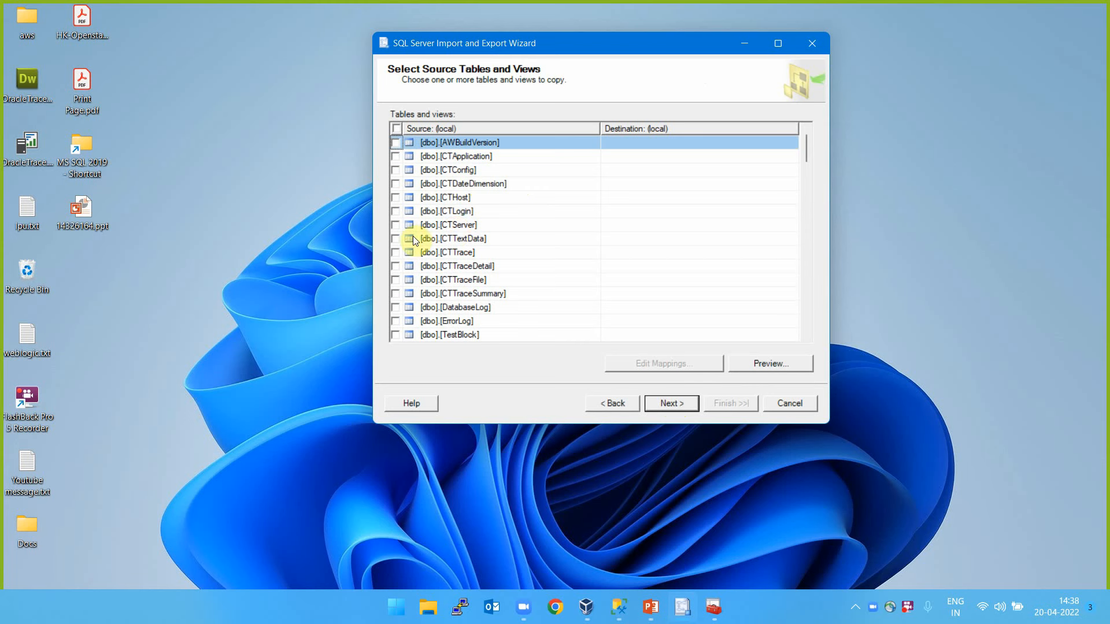
{"action": "scroll", "coordinate": [394, 279], "scroll_direction": "down", "scroll_amount": 3}
{"action": "scroll", "coordinate": [394, 280], "scroll_direction": "down", "scroll_amount": 3}
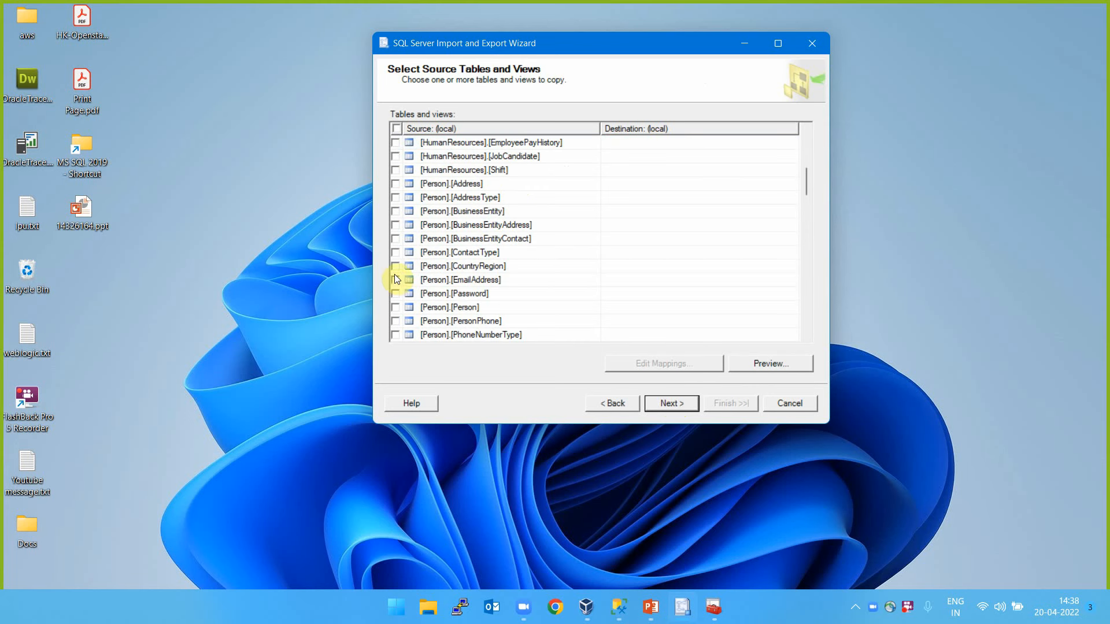
{"action": "left_click", "coordinate": [396, 210]}
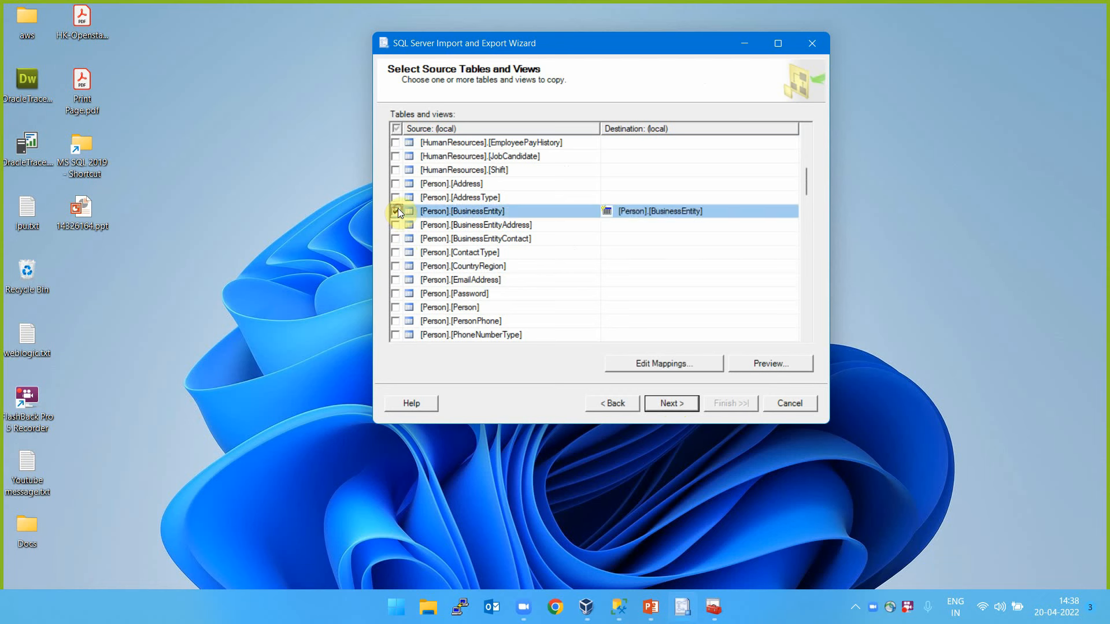
{"action": "left_click", "coordinate": [396, 198]}
{"action": "left_click", "coordinate": [397, 183]}
{"action": "left_click", "coordinate": [396, 170]}
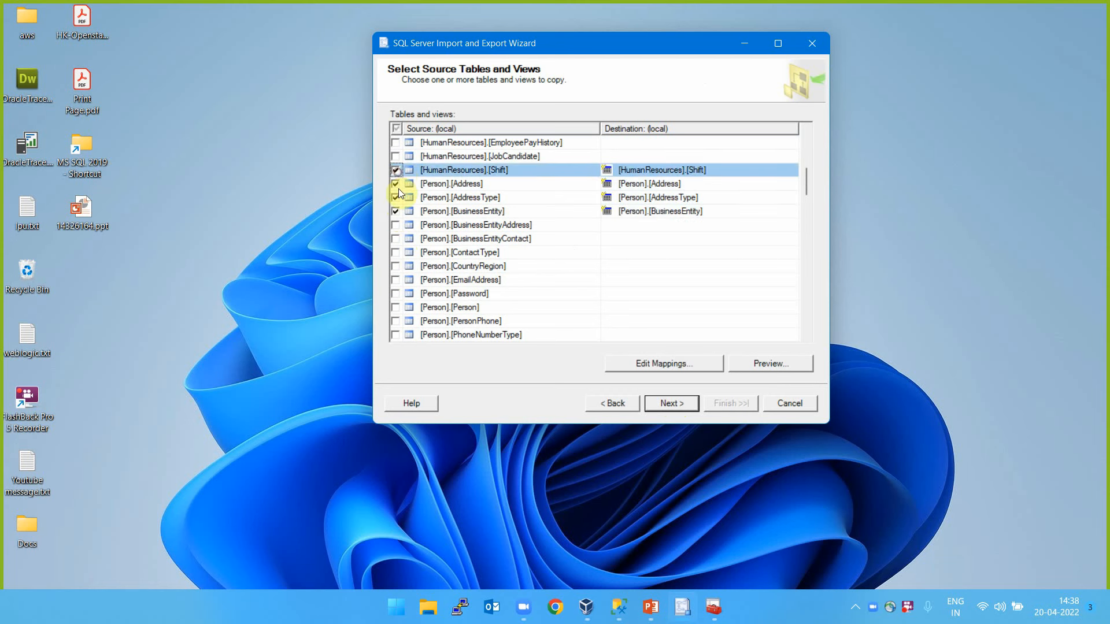
{"action": "left_click", "coordinate": [395, 224]}
{"action": "left_click", "coordinate": [396, 238]}
{"action": "left_click", "coordinate": [396, 252]}
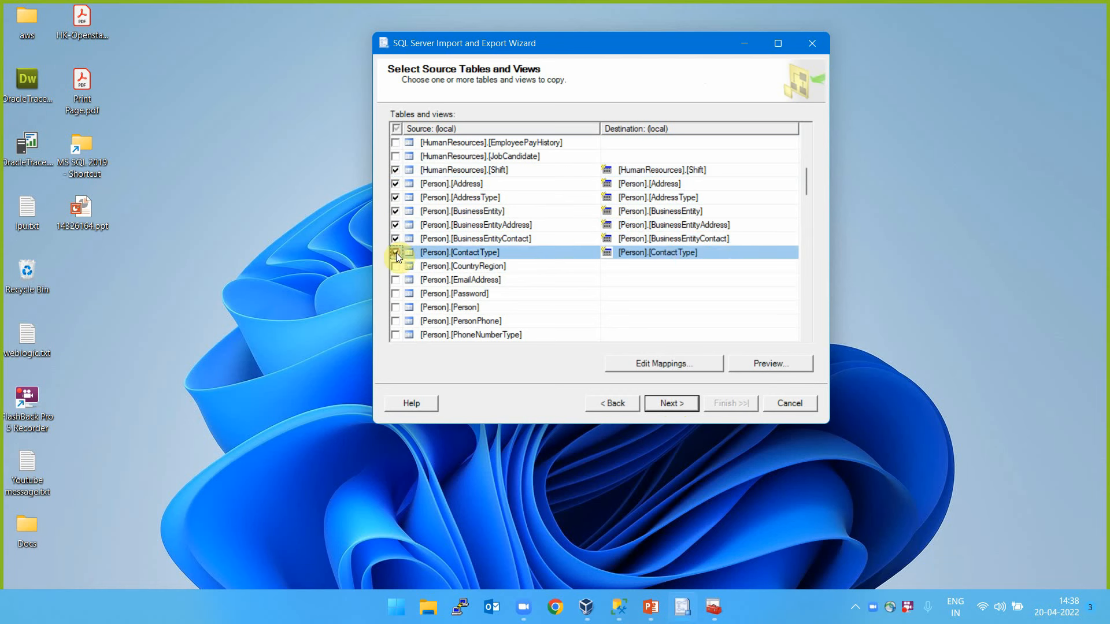
Add the Person tables from CountryRegion through StateProvince to the source table selection.
{"action": "left_click", "coordinate": [396, 266]}
{"action": "left_click", "coordinate": [396, 280]}
{"action": "left_click", "coordinate": [396, 294]}
{"action": "left_click", "coordinate": [396, 307]}
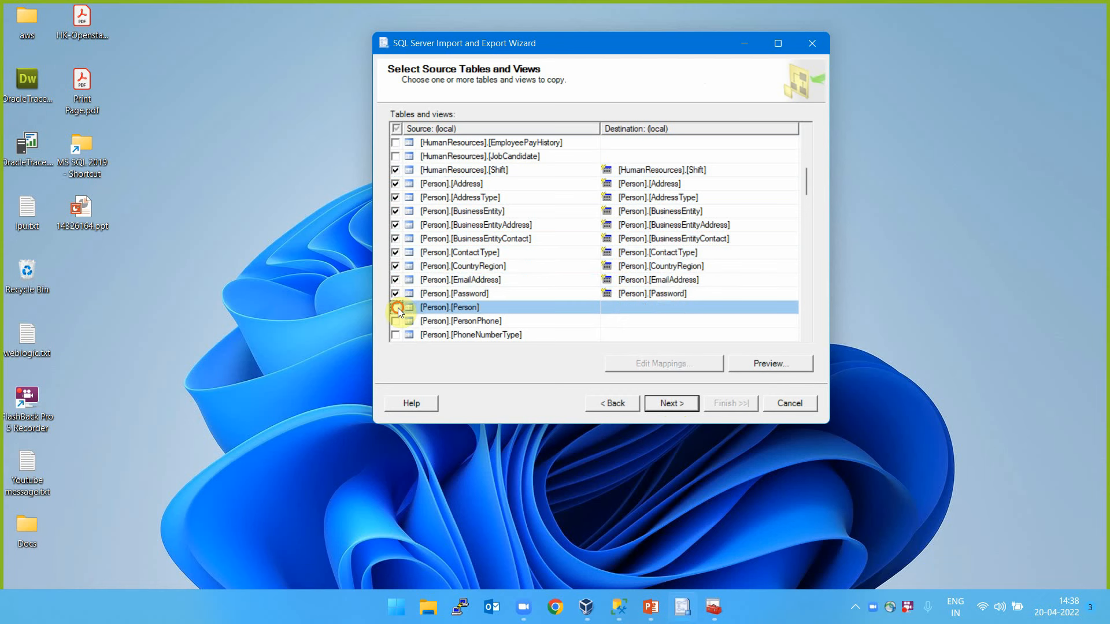
{"action": "left_click", "coordinate": [396, 321]}
{"action": "left_click", "coordinate": [396, 335]}
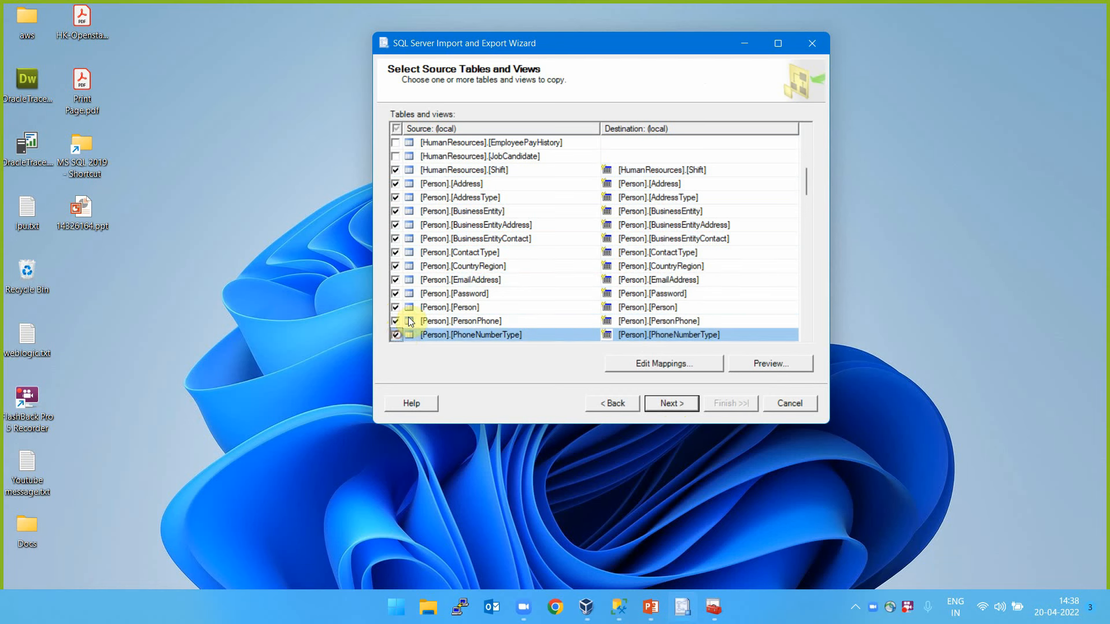
{"action": "scroll", "coordinate": [408, 324], "scroll_direction": "down", "scroll_amount": 1}
{"action": "left_click", "coordinate": [395, 307]}
{"action": "left_click", "coordinate": [396, 321]}
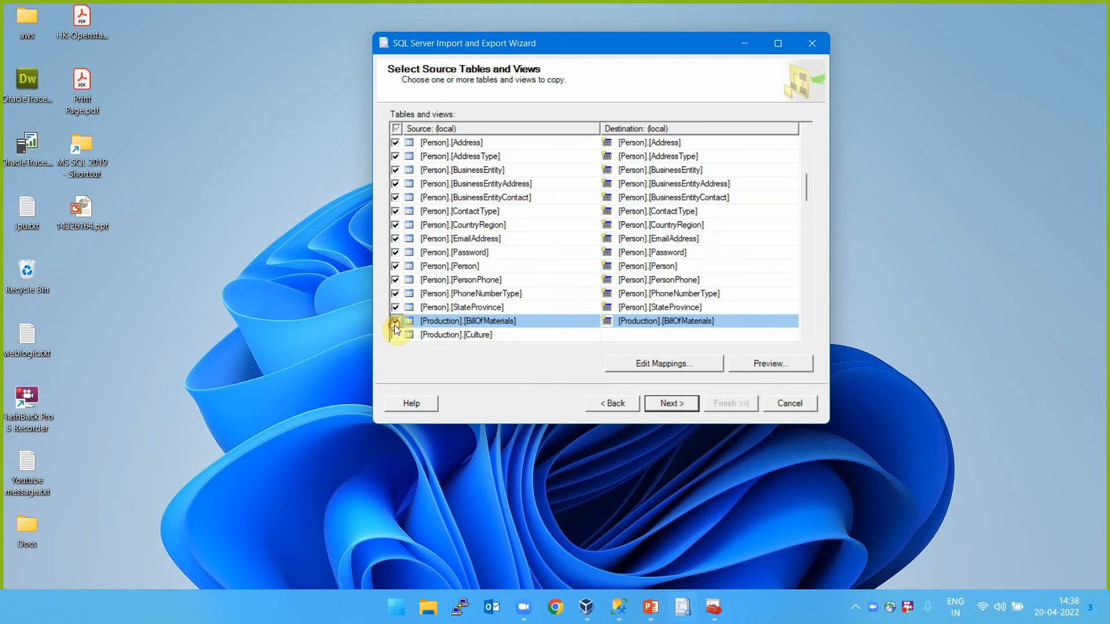
{"action": "left_click", "coordinate": [395, 334]}
{"action": "left_click", "coordinate": [398, 320]}
{"action": "left_click", "coordinate": [396, 335]}
{"action": "scroll", "coordinate": [408, 255], "scroll_direction": "up", "scroll_amount": 3}
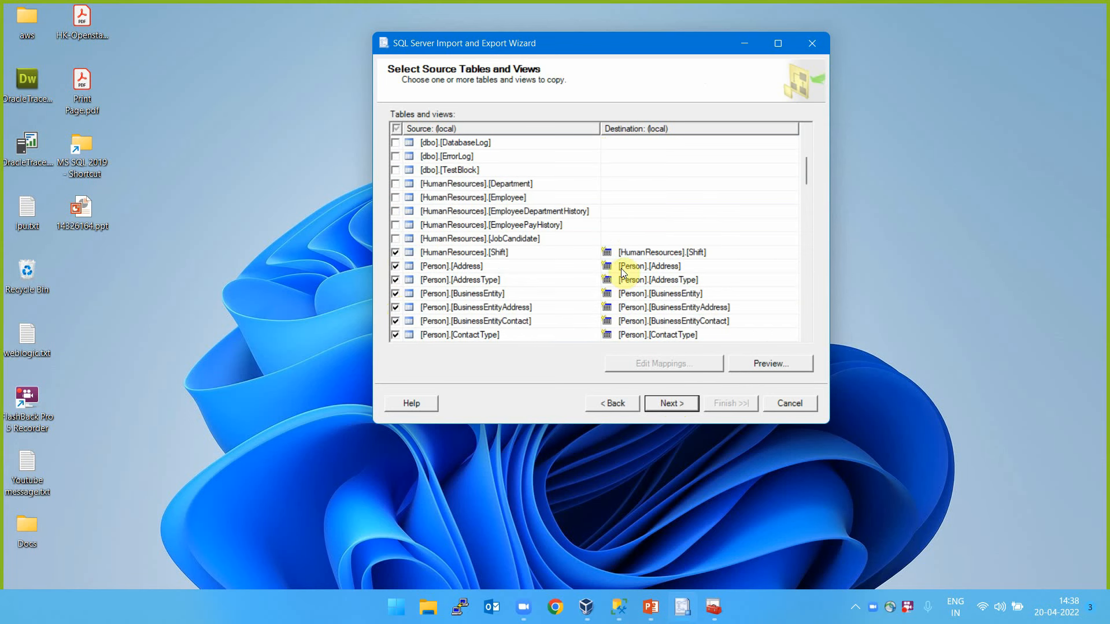
Add the HumanResources tables Department, Employee, EmployeeDepartmentHistory, EmployeePayHistory and JobCandidate to the source selection, keeping Shift selected.
{"action": "left_click", "coordinate": [395, 252]}
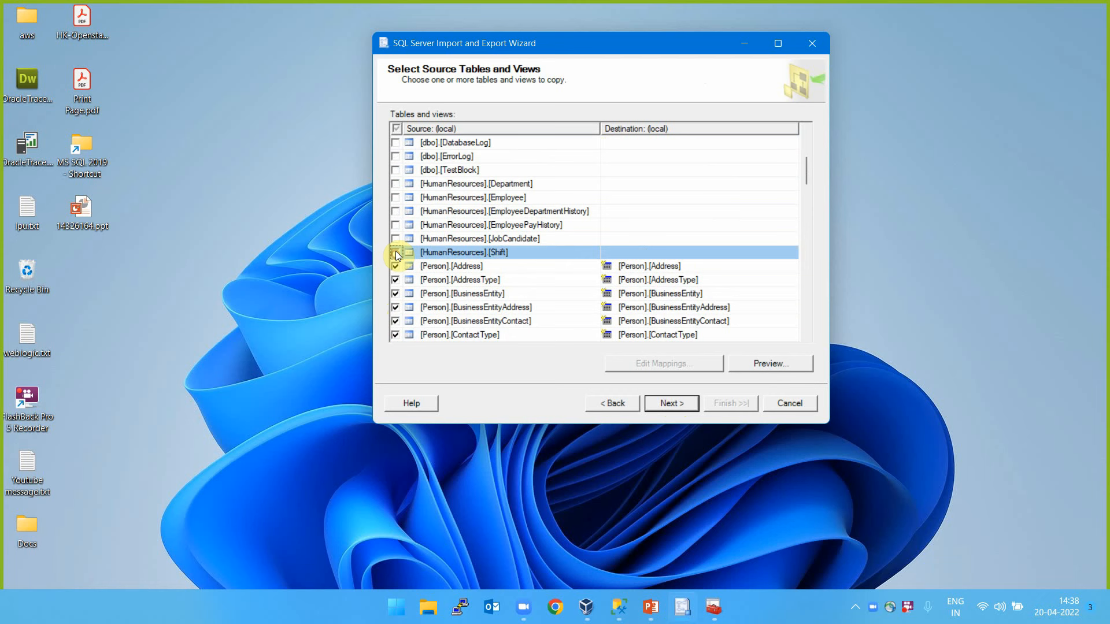
{"action": "left_click", "coordinate": [396, 183]}
{"action": "left_click", "coordinate": [396, 198]}
{"action": "left_click", "coordinate": [396, 210]}
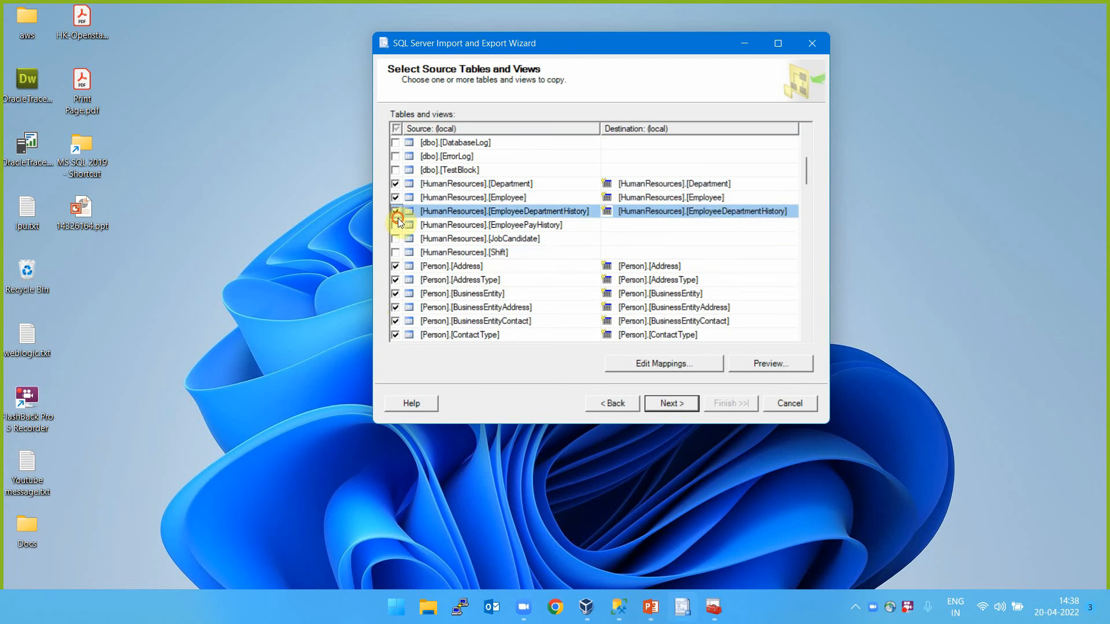
{"action": "left_click", "coordinate": [398, 225]}
{"action": "left_click", "coordinate": [396, 238]}
{"action": "left_click", "coordinate": [395, 252]}
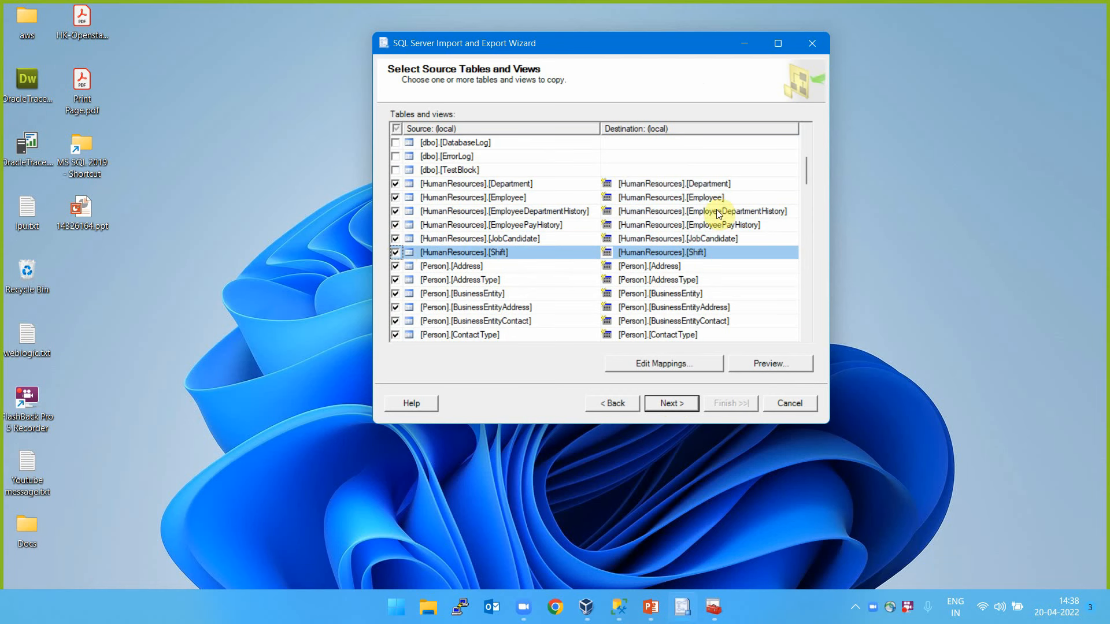
Check the selected source tables, and review the column mappings and CREATE TABLE statement for HumanResources.Shift without changing them.
{"action": "scroll", "coordinate": [499, 255], "scroll_direction": "down", "scroll_amount": 20}
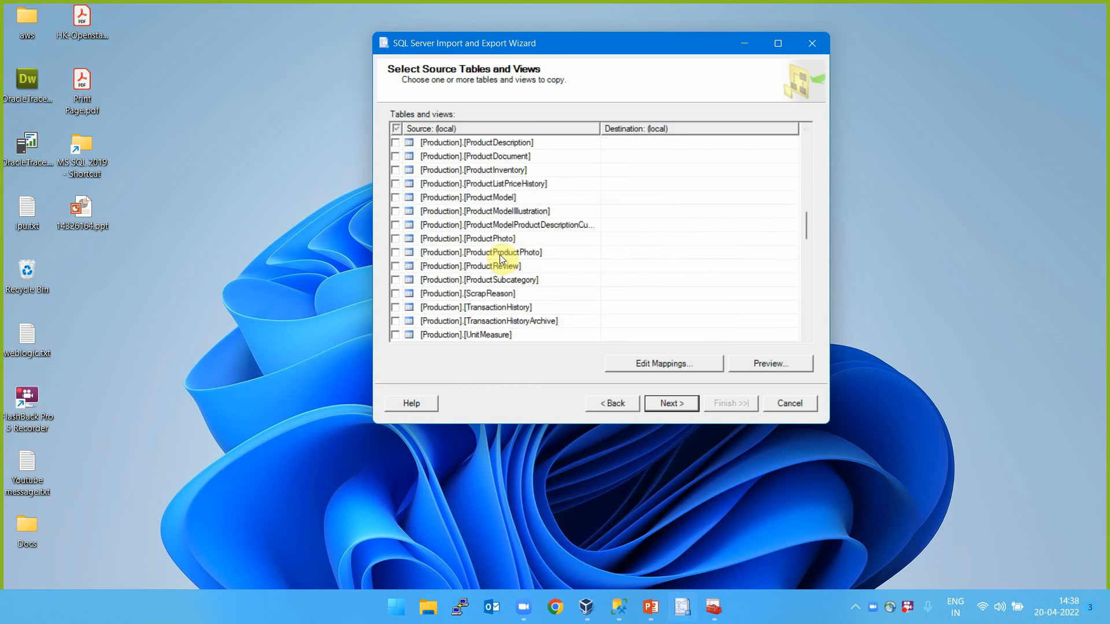
{"action": "scroll", "coordinate": [517, 257], "scroll_direction": "down", "scroll_amount": 5}
{"action": "scroll", "coordinate": [520, 253], "scroll_direction": "up", "scroll_amount": 17}
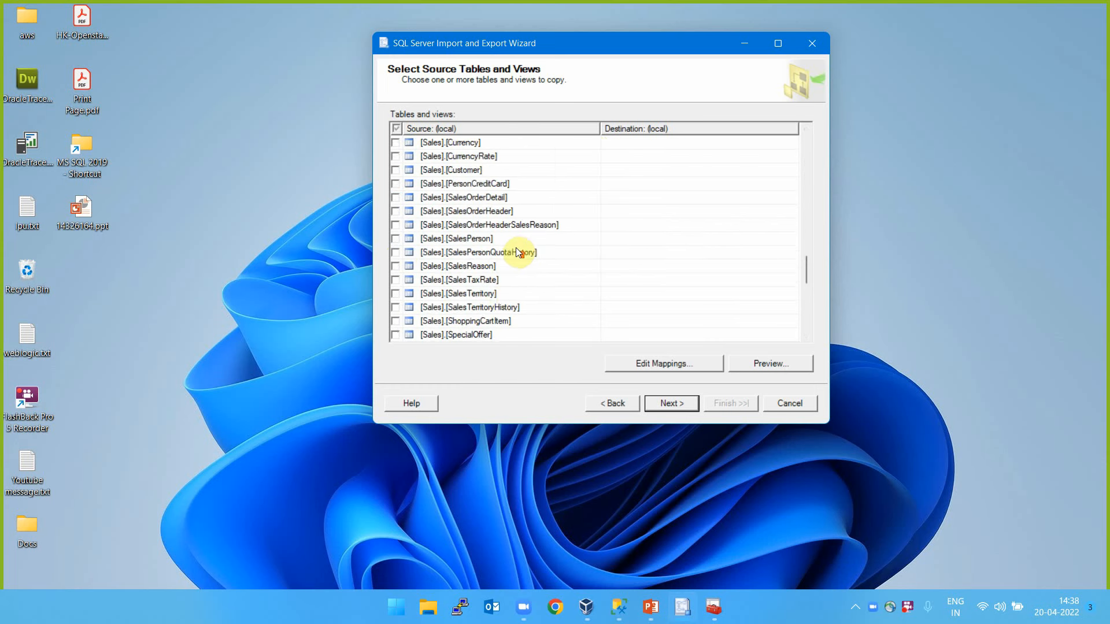
{"action": "scroll", "coordinate": [563, 214], "scroll_direction": "up", "scroll_amount": 10}
{"action": "scroll", "coordinate": [587, 250], "scroll_direction": "down", "scroll_amount": 5}
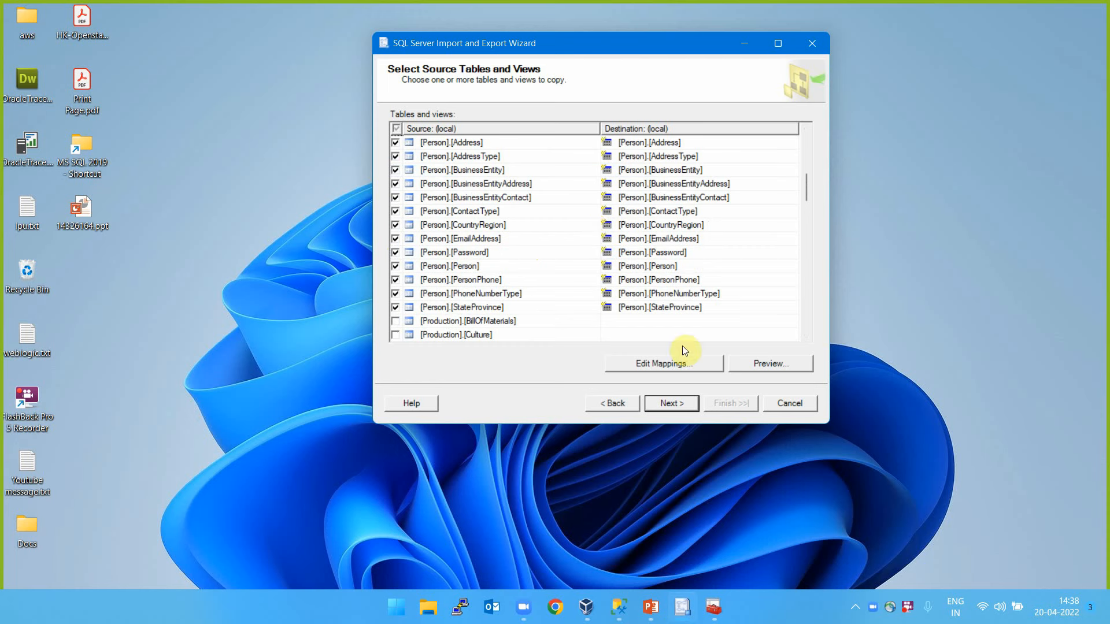
{"action": "left_click", "coordinate": [688, 362]}
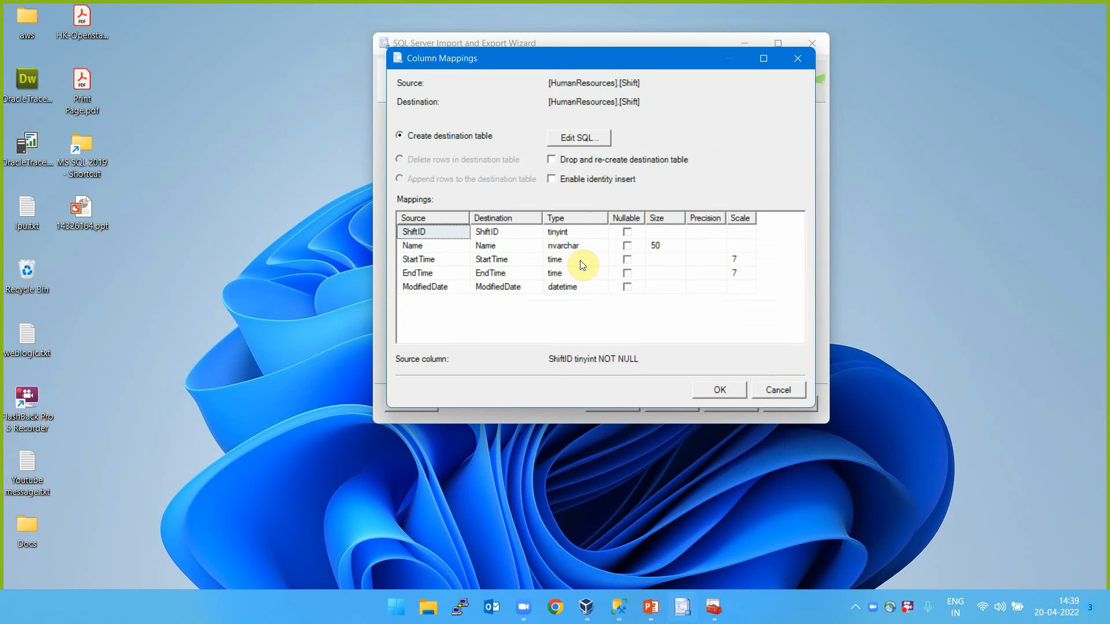
{"action": "left_click", "coordinate": [579, 138]}
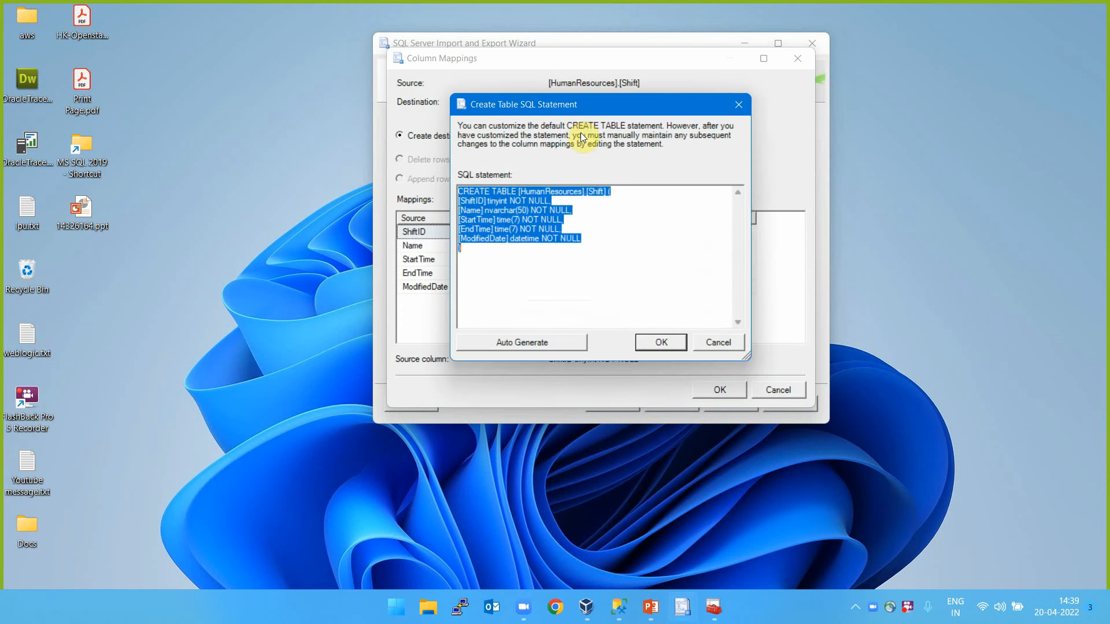
{"action": "left_click", "coordinate": [540, 275]}
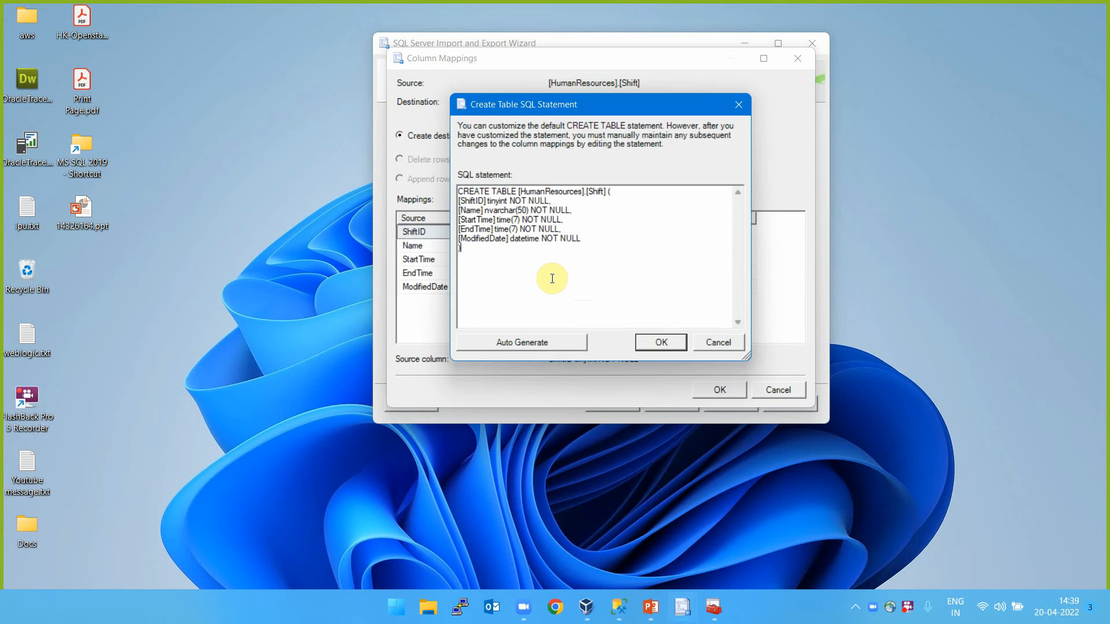
{"action": "left_click", "coordinate": [725, 338]}
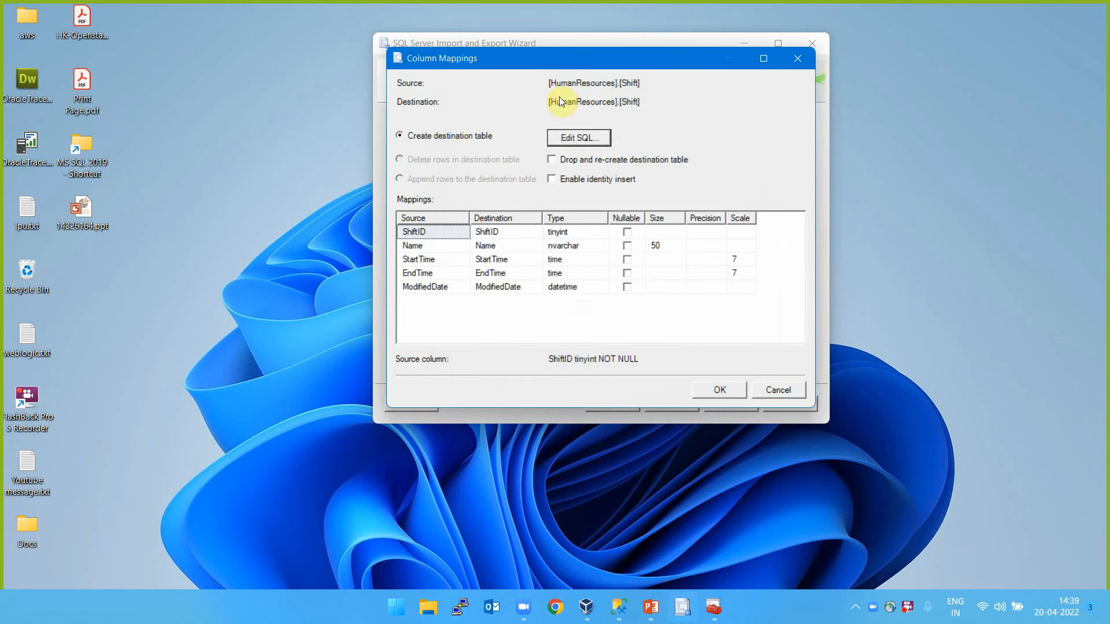
{"action": "left_click", "coordinate": [721, 390]}
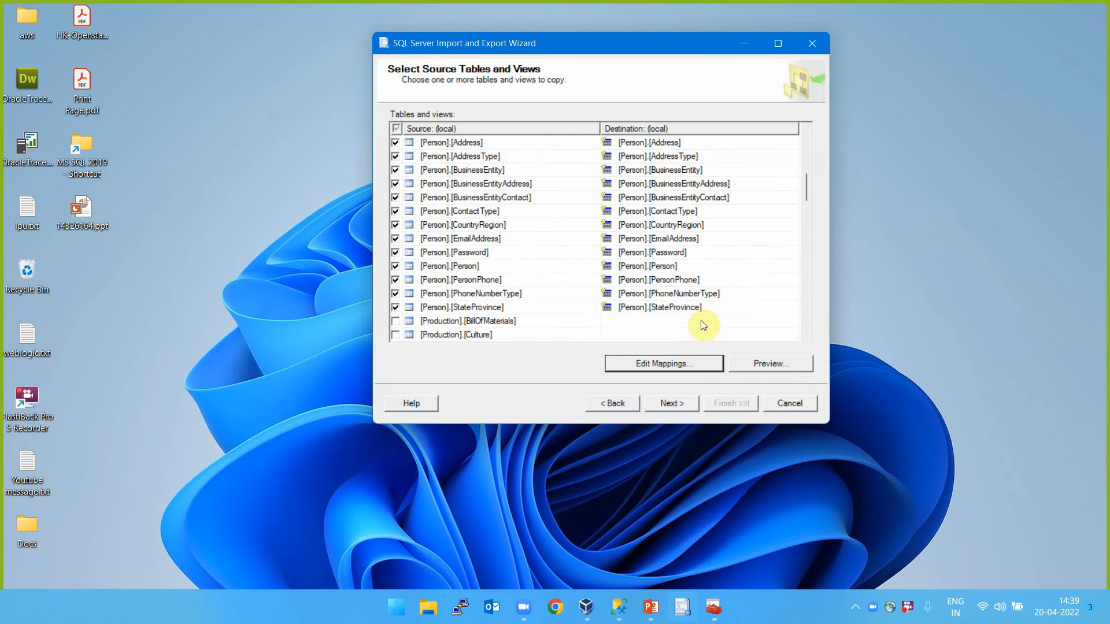
Run the table transfer immediately without saving an SSIS package, and close the wizard when it finishes.
{"action": "left_click", "coordinate": [674, 404]}
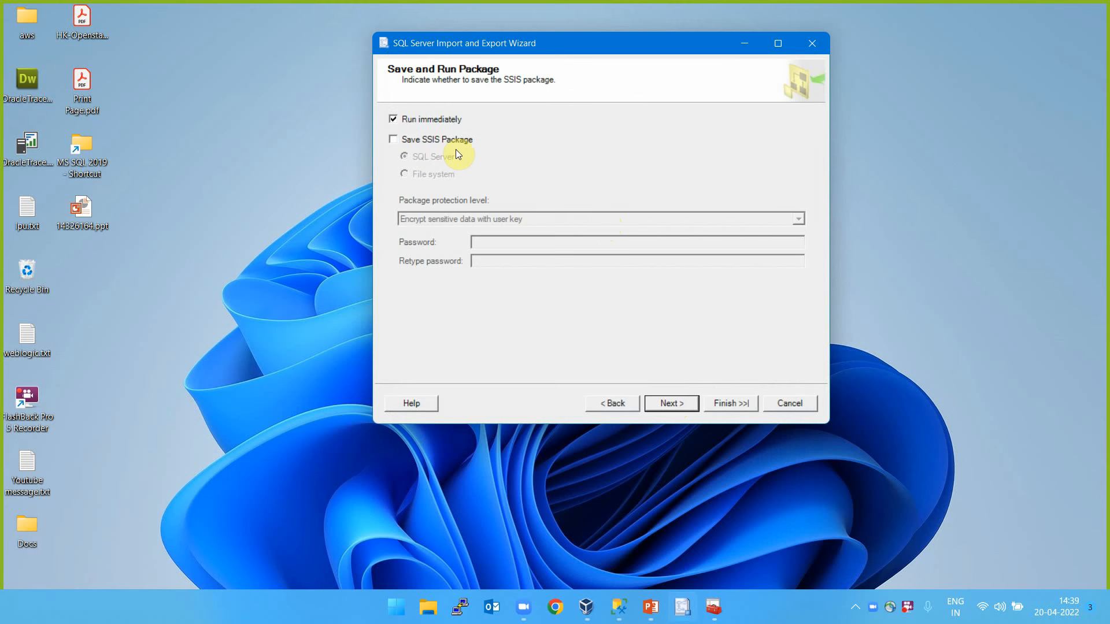
{"action": "left_click", "coordinate": [393, 139]}
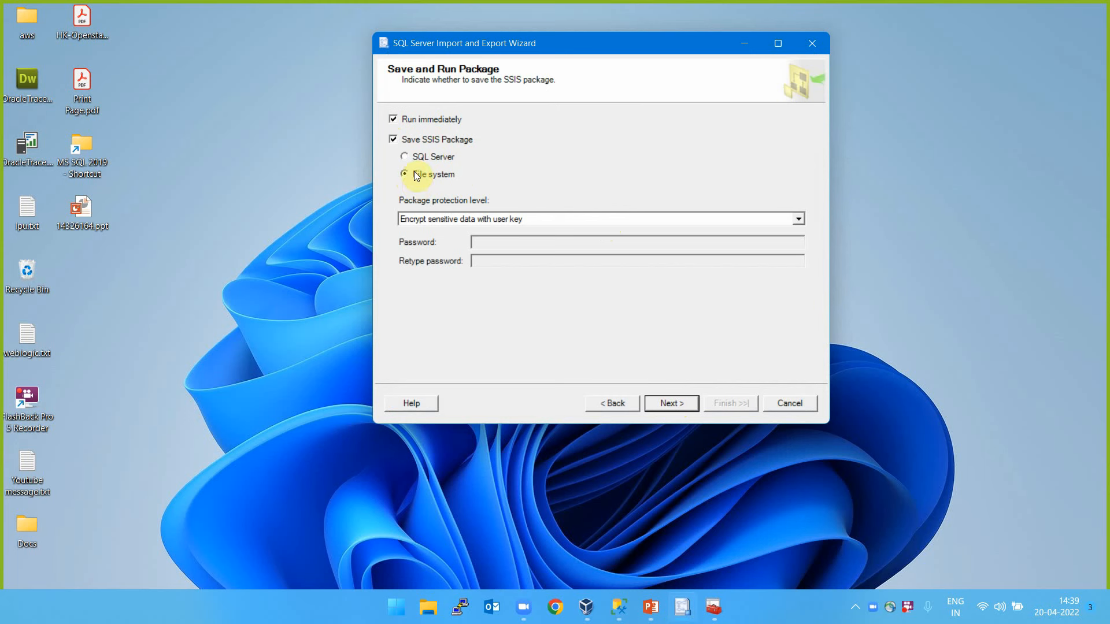
{"action": "left_click", "coordinate": [397, 140]}
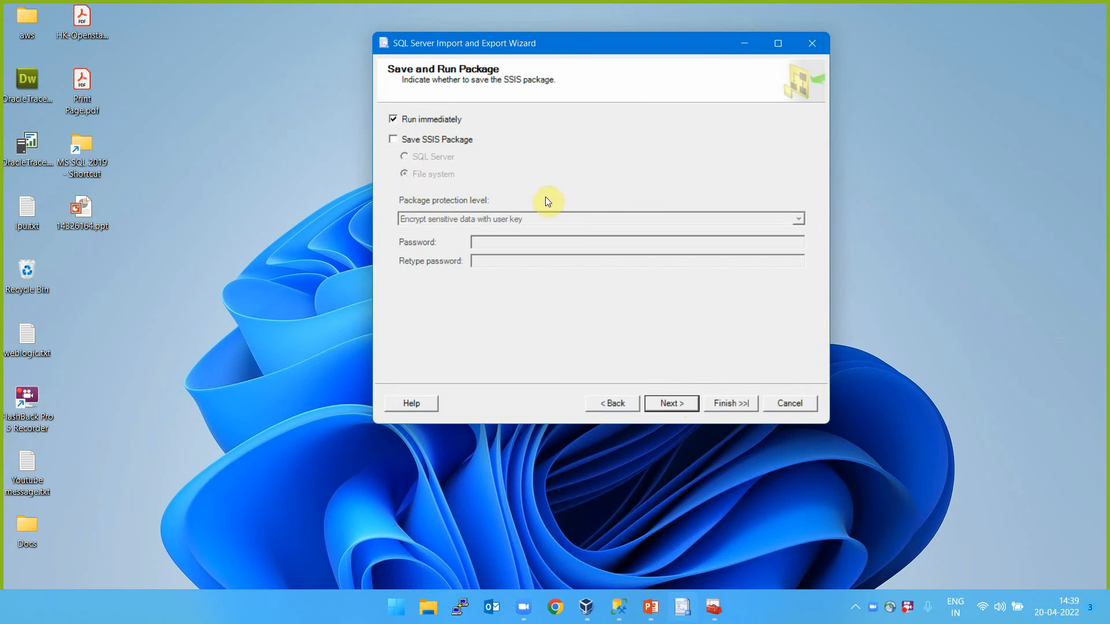
{"action": "left_click", "coordinate": [671, 403]}
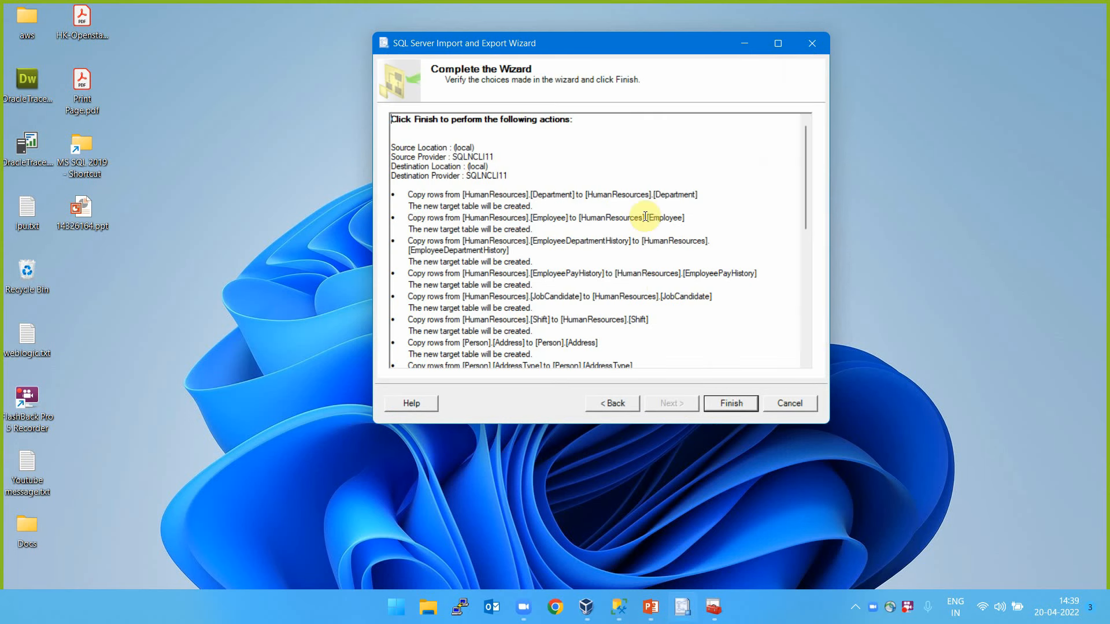
{"action": "left_click", "coordinate": [719, 402]}
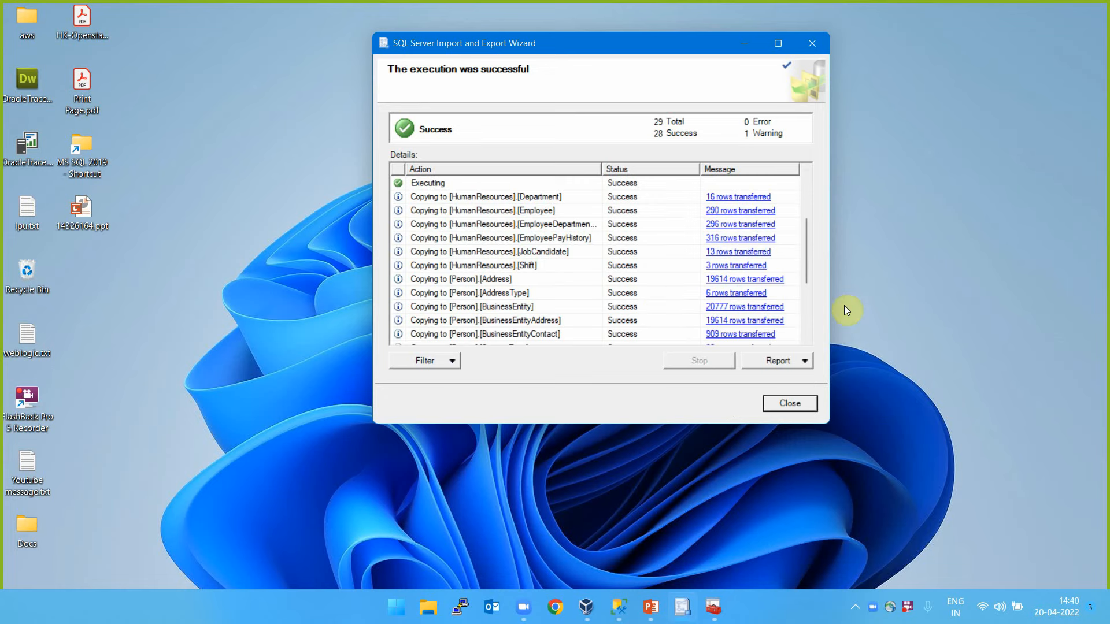
{"action": "left_click", "coordinate": [791, 405]}
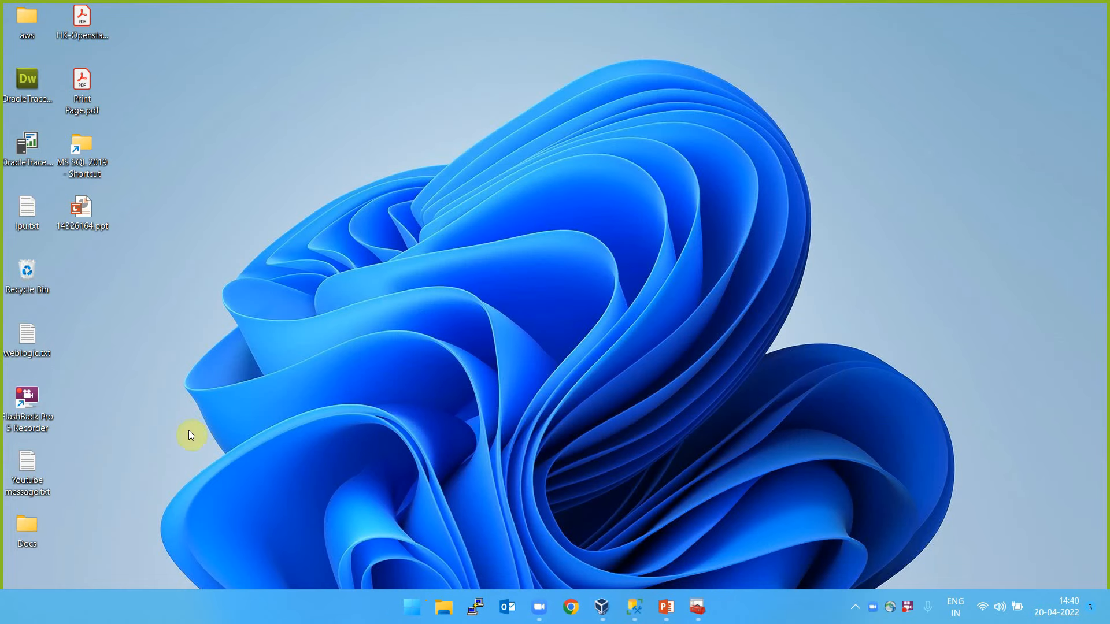
Switch to SQL Server Management Studio, disconnect from the server and reconnect to its Database Engine with Windows Authentication.
{"action": "left_click", "coordinate": [634, 606]}
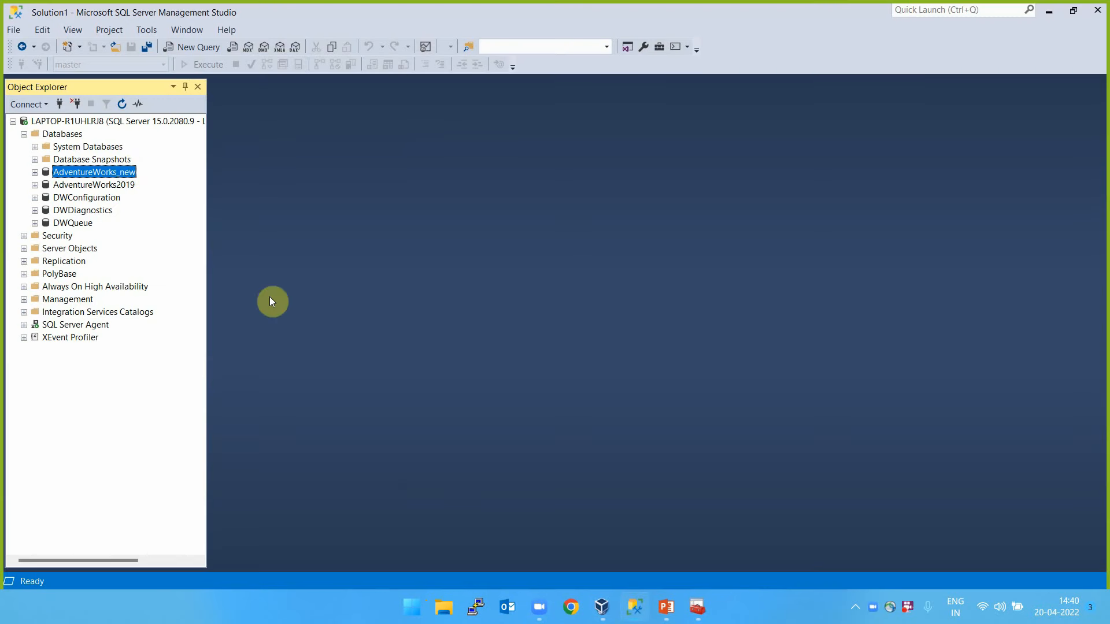
{"action": "left_click", "coordinate": [75, 103]}
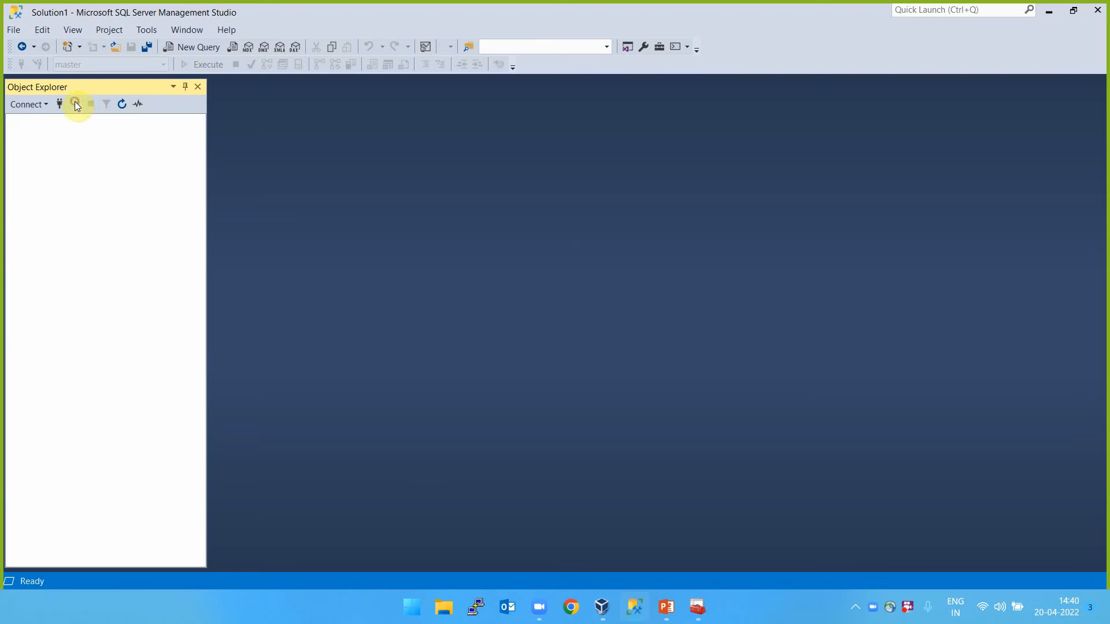
{"action": "left_click", "coordinate": [61, 104]}
{"action": "left_click", "coordinate": [516, 310]}
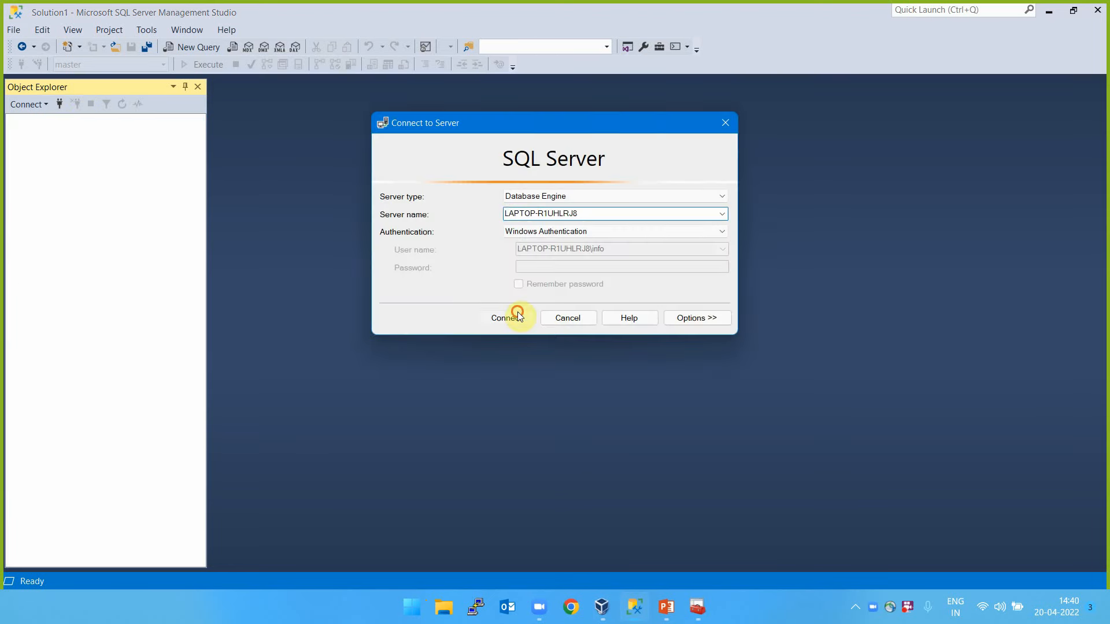
{"action": "left_click", "coordinate": [24, 133]}
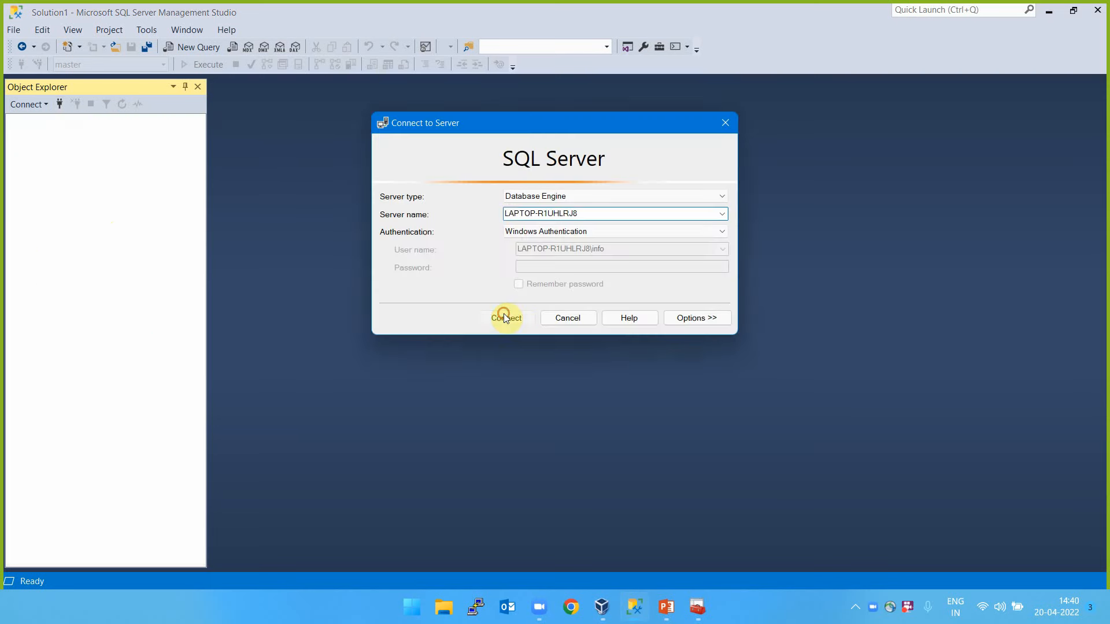
{"action": "left_click", "coordinate": [504, 313]}
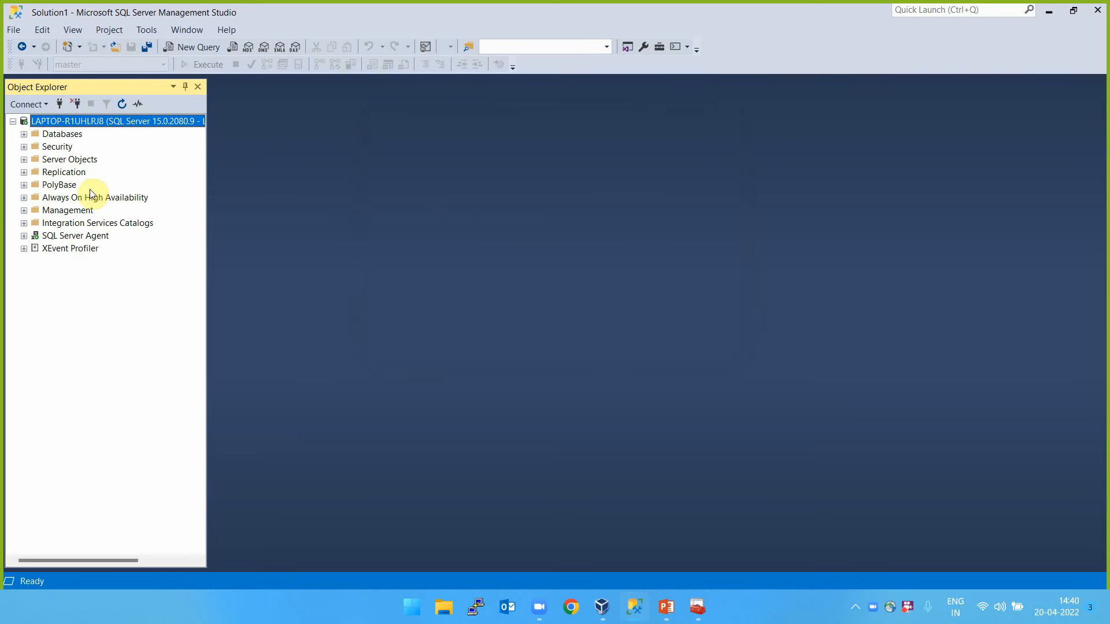
Examine the tables copied into the OracleDB database, and collapse its tree again.
{"action": "left_click", "coordinate": [26, 134]}
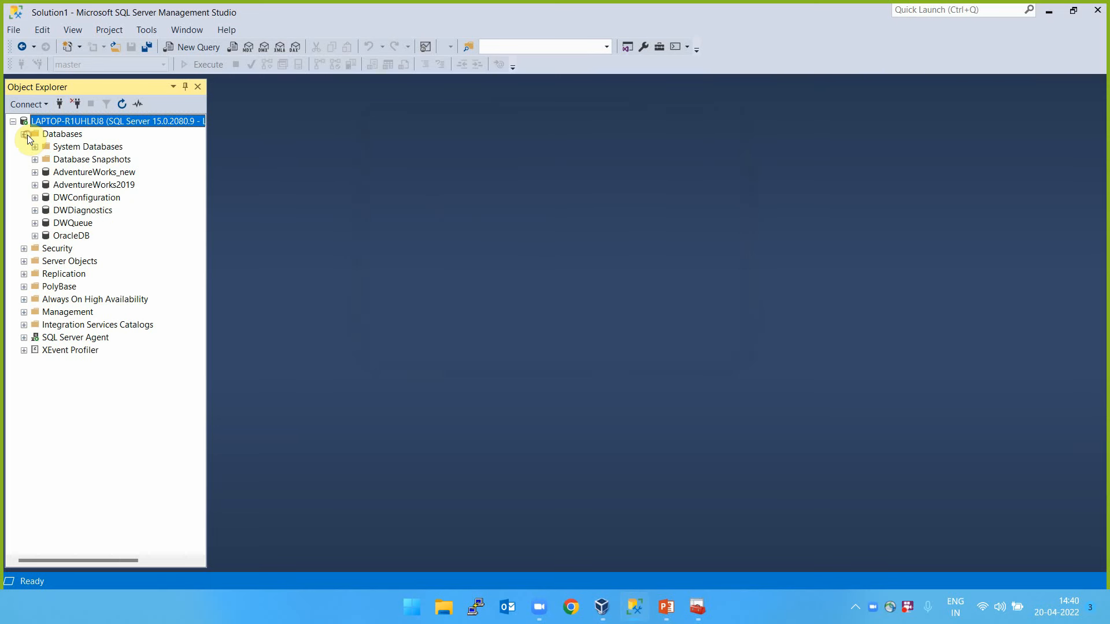
{"action": "left_click", "coordinate": [78, 235]}
{"action": "left_click", "coordinate": [35, 236]}
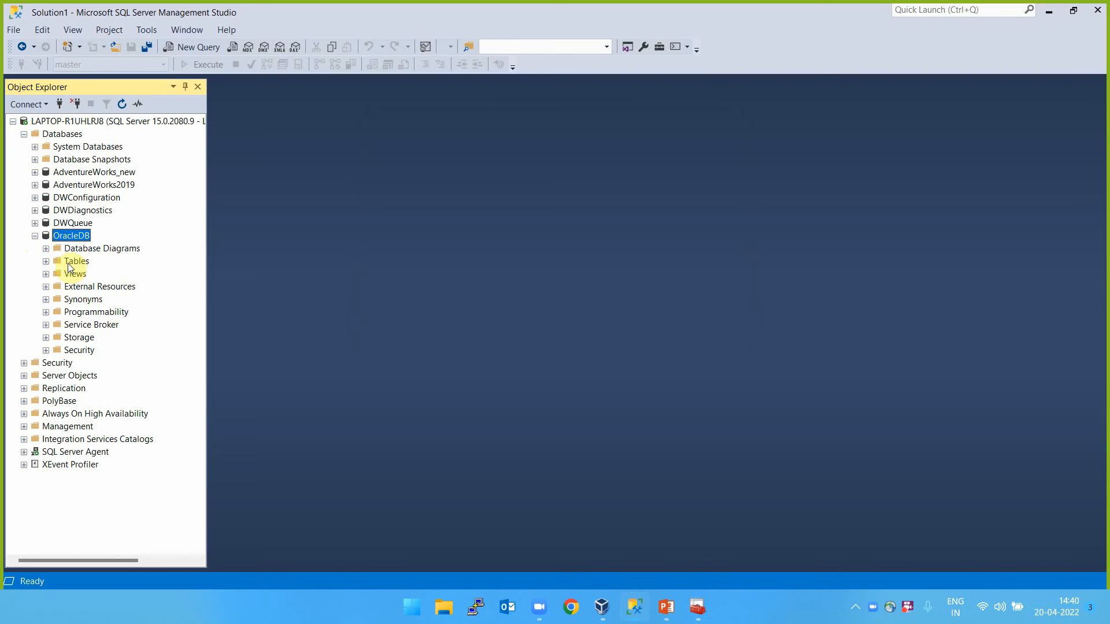
{"action": "left_click", "coordinate": [51, 262]}
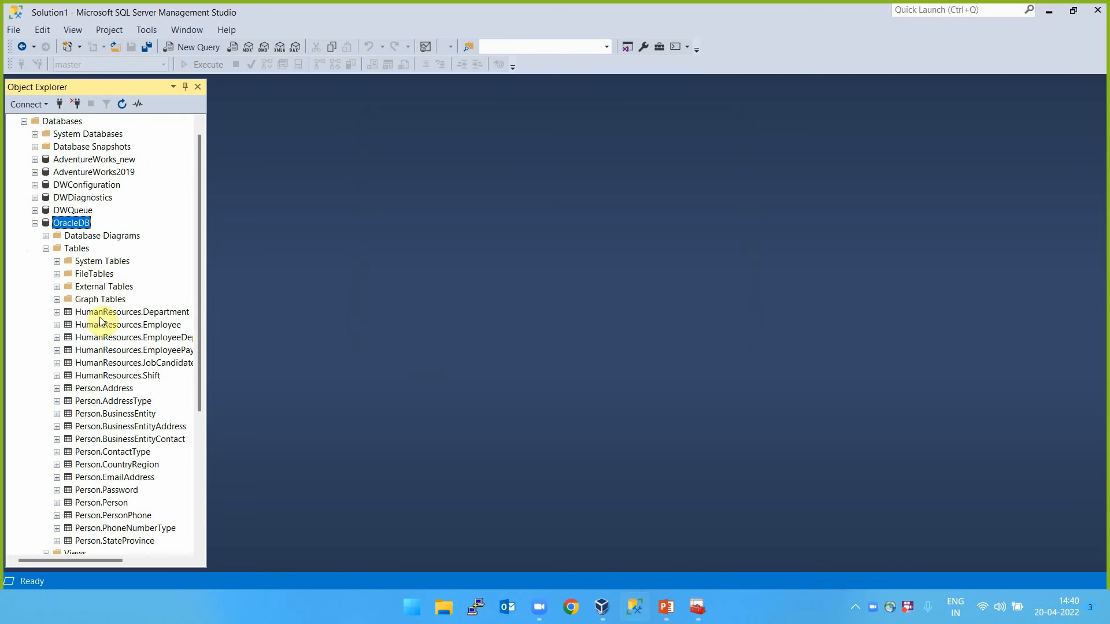
{"action": "left_click_drag", "start_coordinate": [201, 377], "coordinate": [203, 399]}
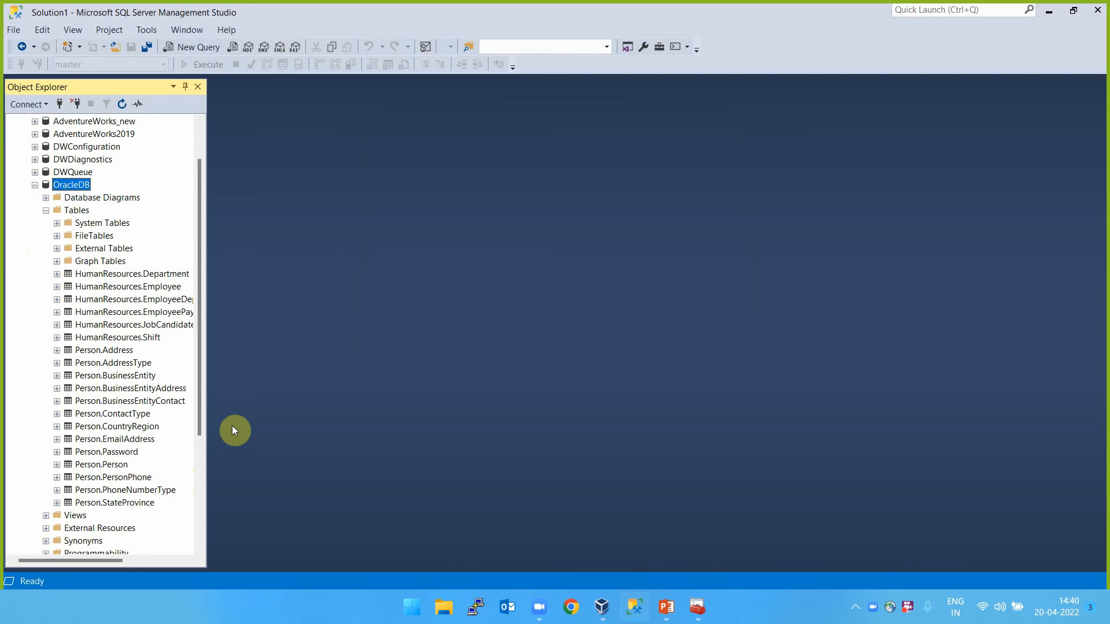
{"action": "left_click", "coordinate": [45, 210]}
{"action": "left_click", "coordinate": [35, 235]}
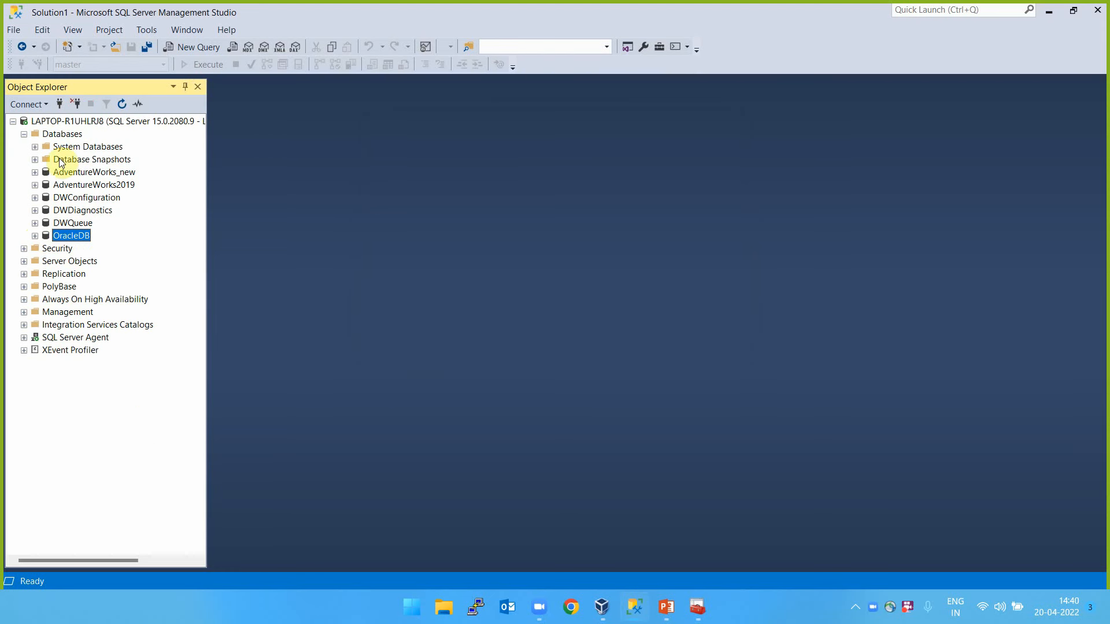
Start a backup of the AdventureWorks2019 database, keeping the Full backup type and the Database backup component.
{"action": "right_click", "coordinate": [102, 184]}
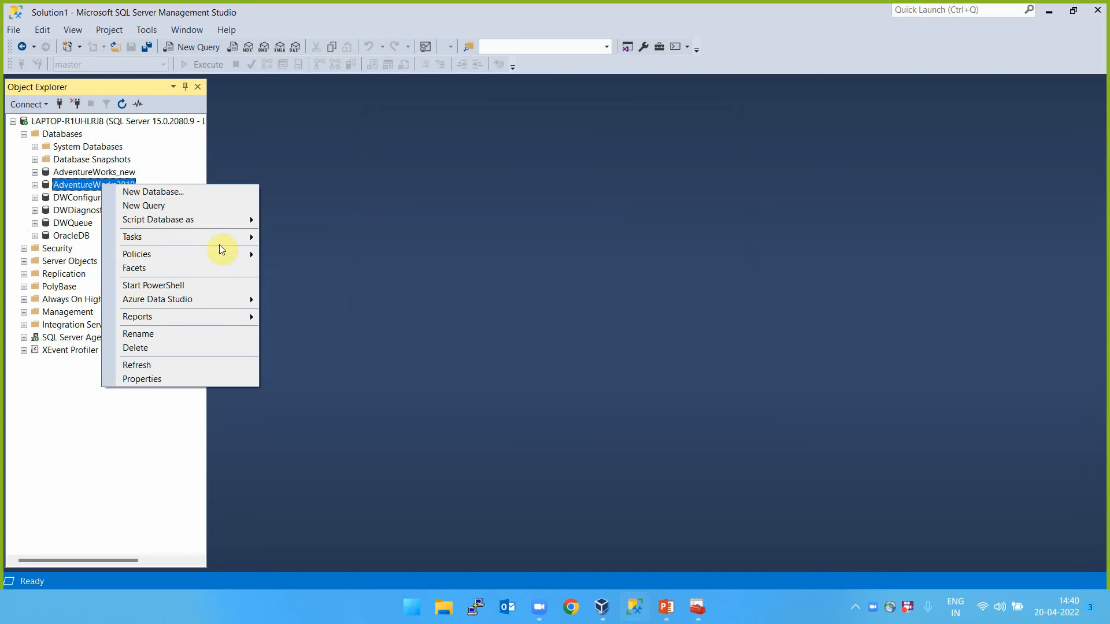
{"action": "mouse_move", "coordinate": [217, 236]}
{"action": "left_click", "coordinate": [350, 289]}
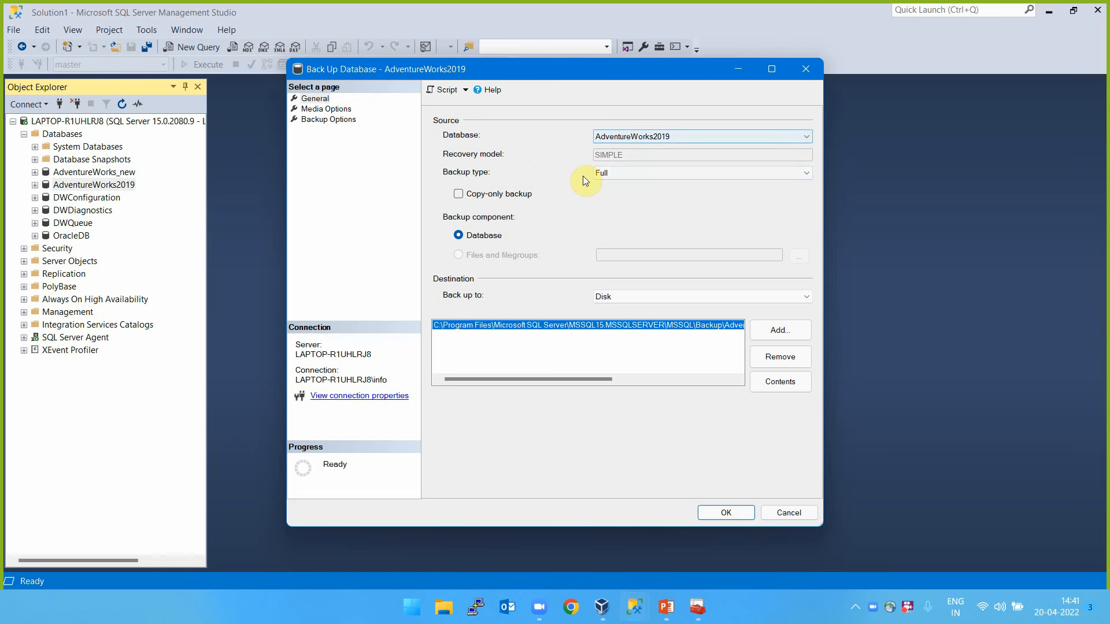
{"action": "left_click", "coordinate": [649, 173]}
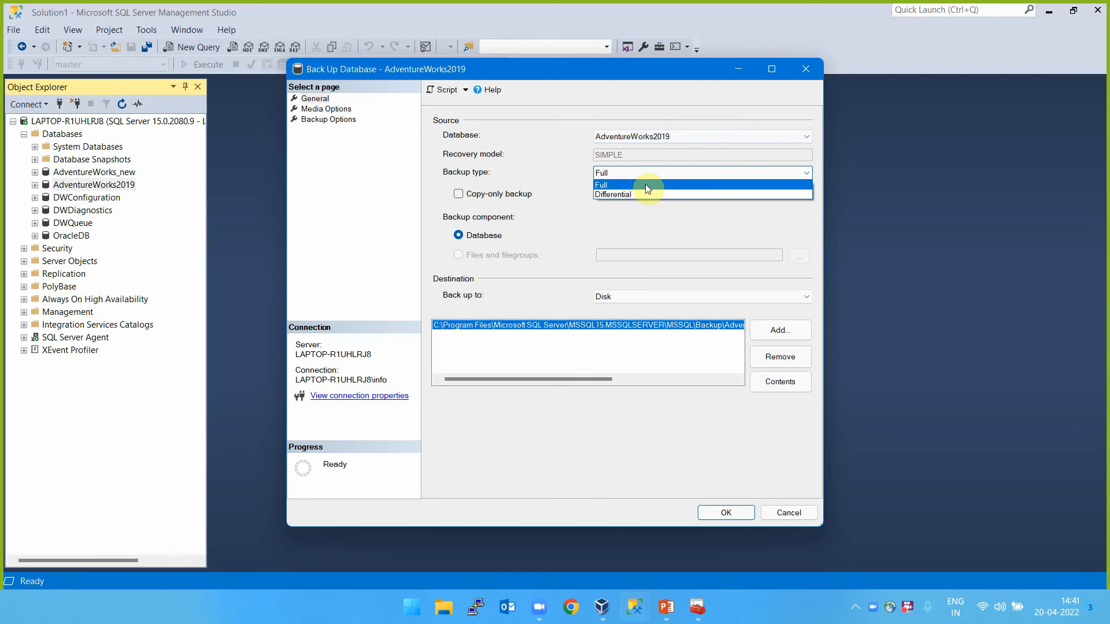
{"action": "left_click", "coordinate": [642, 218]}
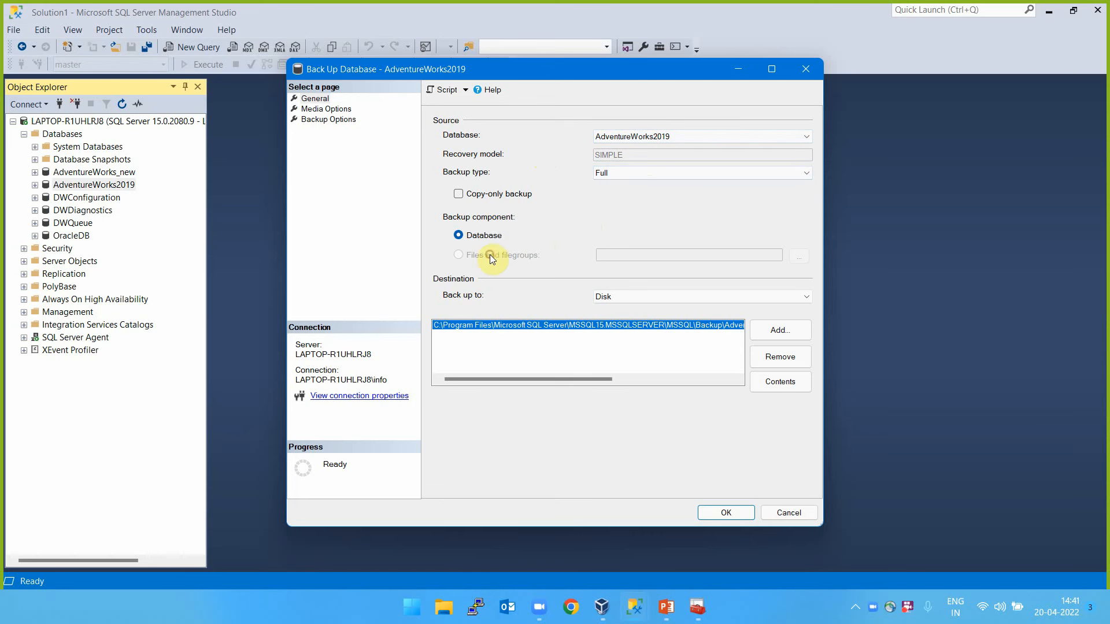
{"action": "left_click", "coordinate": [467, 253]}
Review the media and backup options, and run the AdventureWorks2019 backup to disk with the default settings.
{"action": "left_click", "coordinate": [326, 108]}
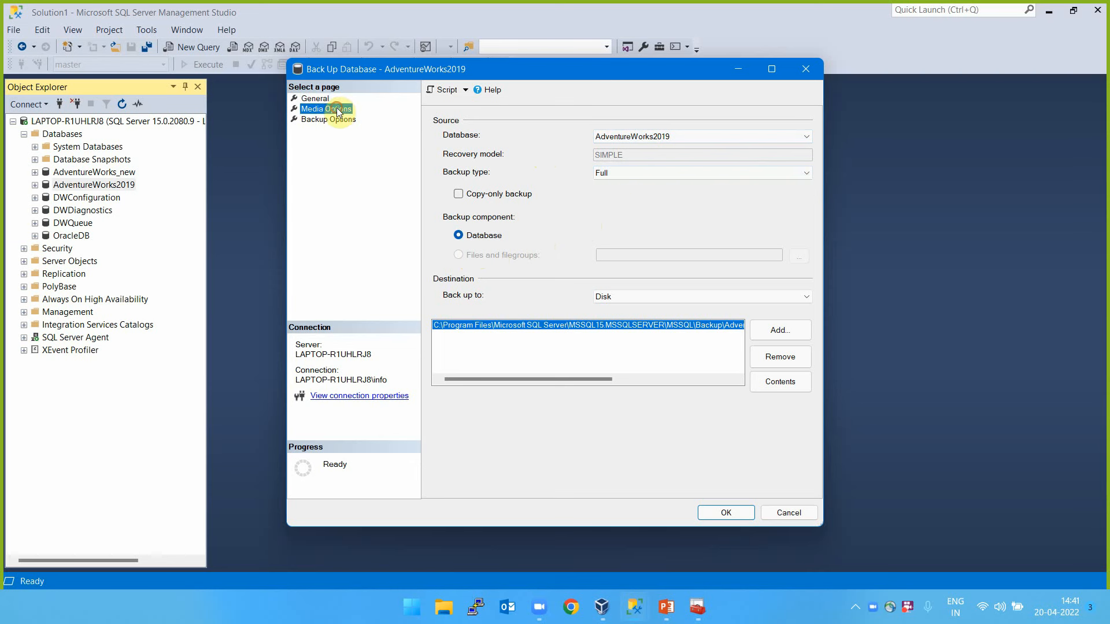
{"action": "left_click", "coordinate": [341, 121]}
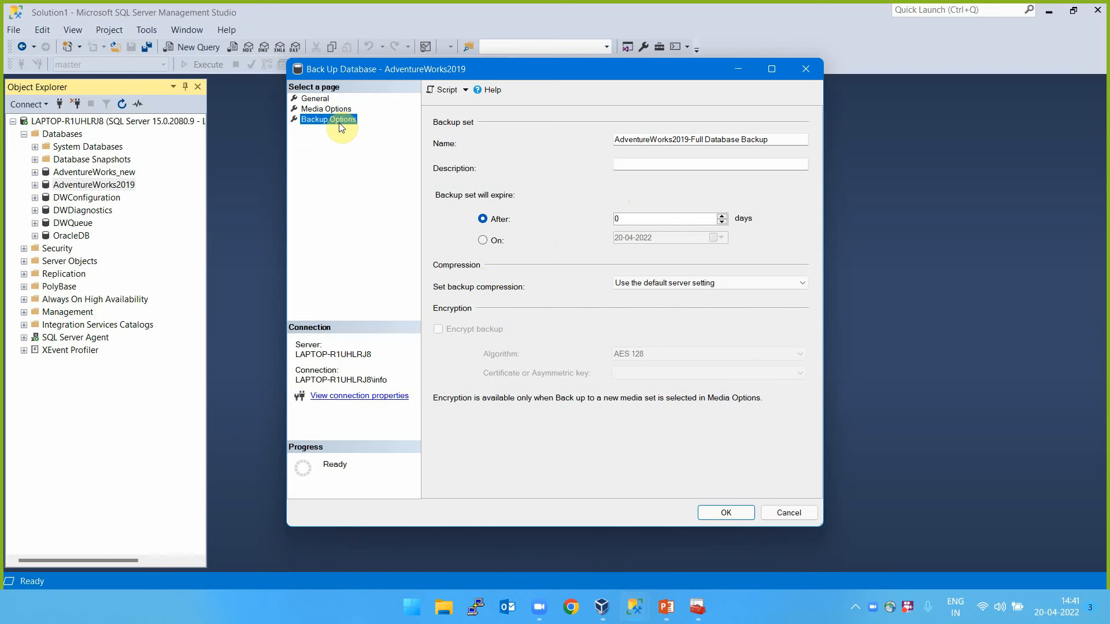
{"action": "left_click", "coordinate": [331, 110]}
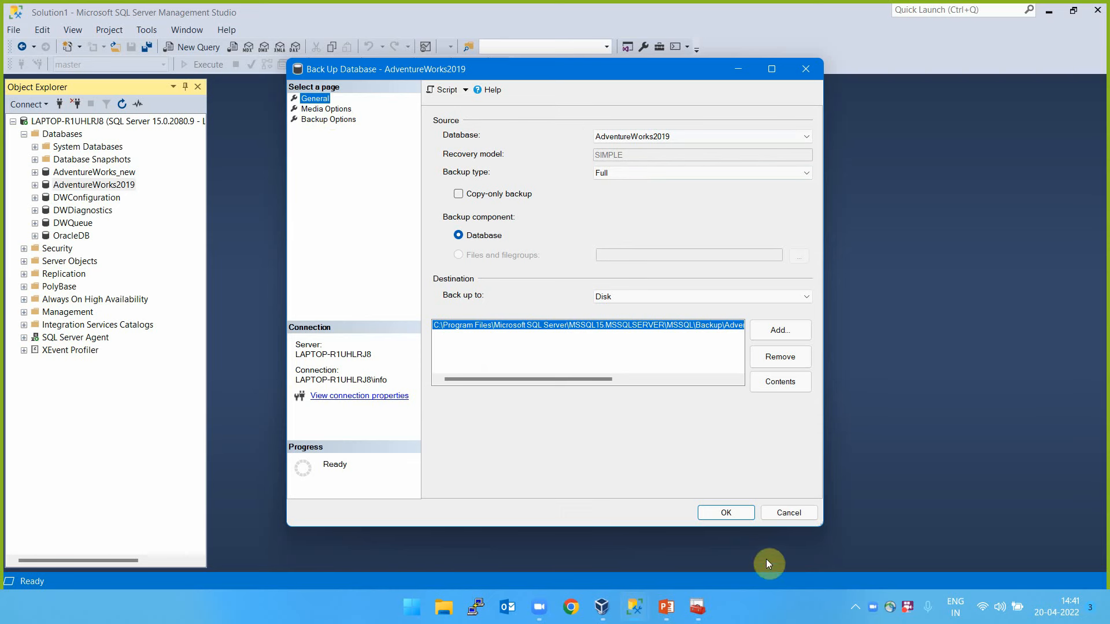
{"action": "left_click", "coordinate": [739, 517]}
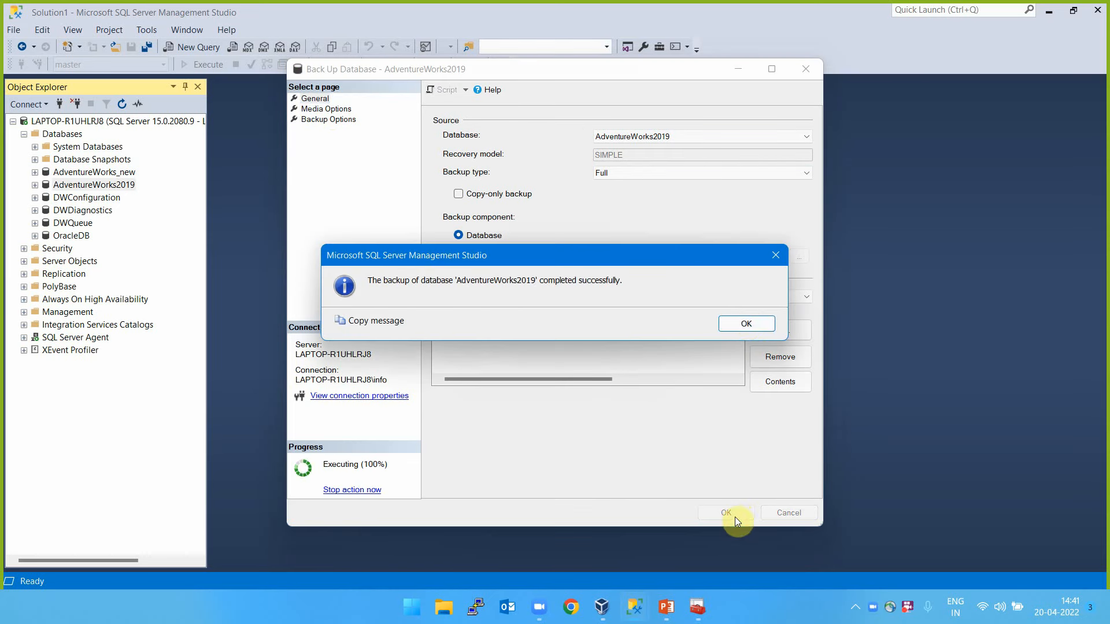
Set the recovery model of the AdventureWorks2019 database to Full in its properties.
{"action": "left_click", "coordinate": [745, 321]}
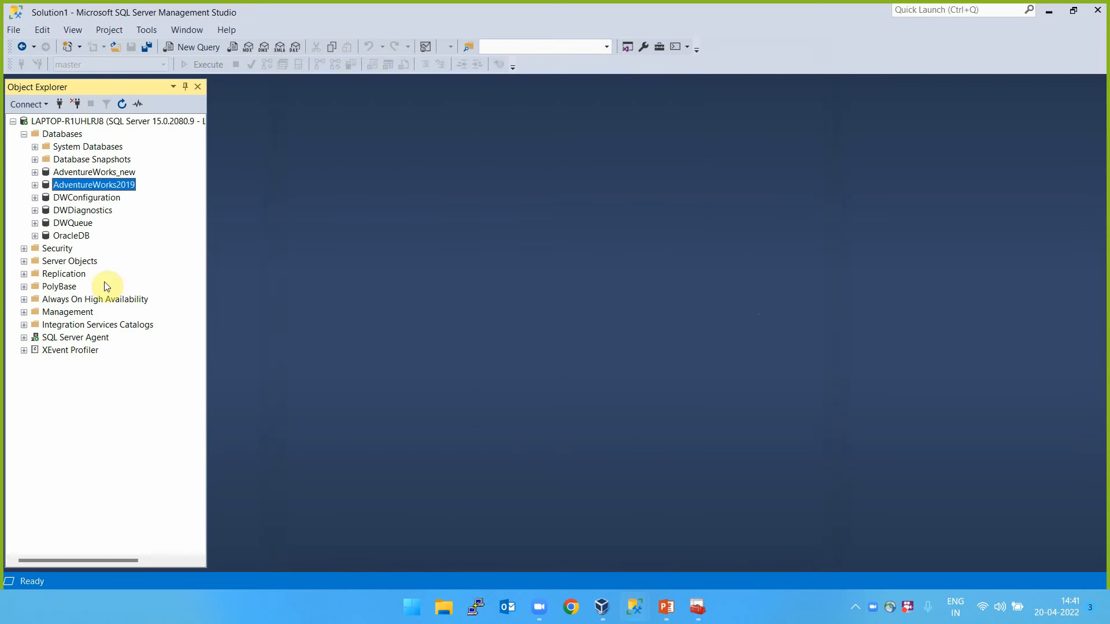
{"action": "right_click", "coordinate": [99, 190]}
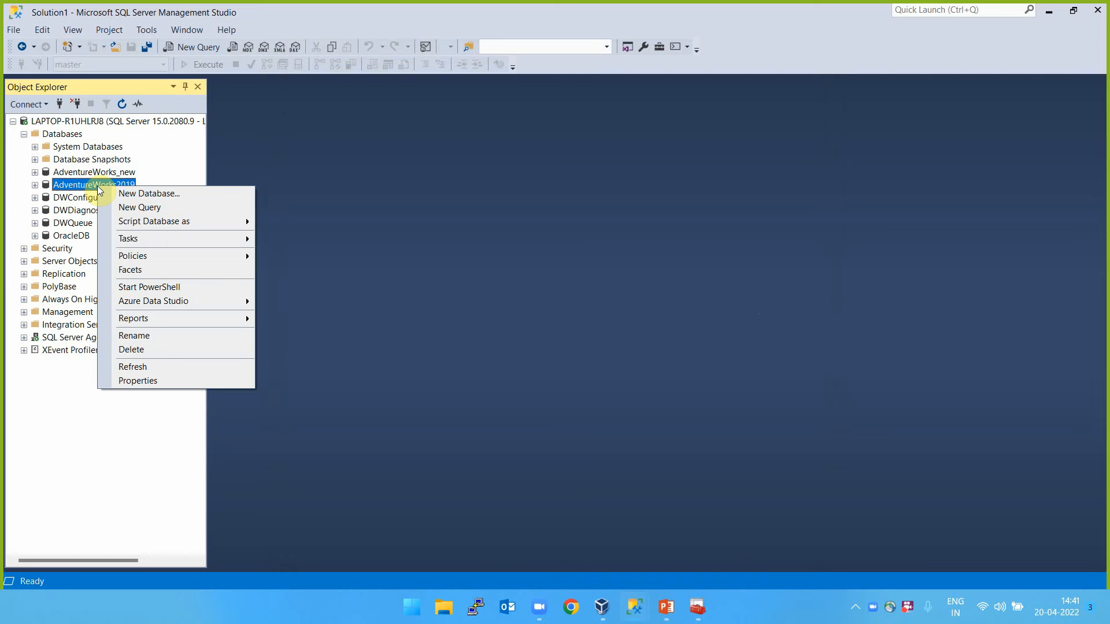
{"action": "left_click", "coordinate": [118, 380]}
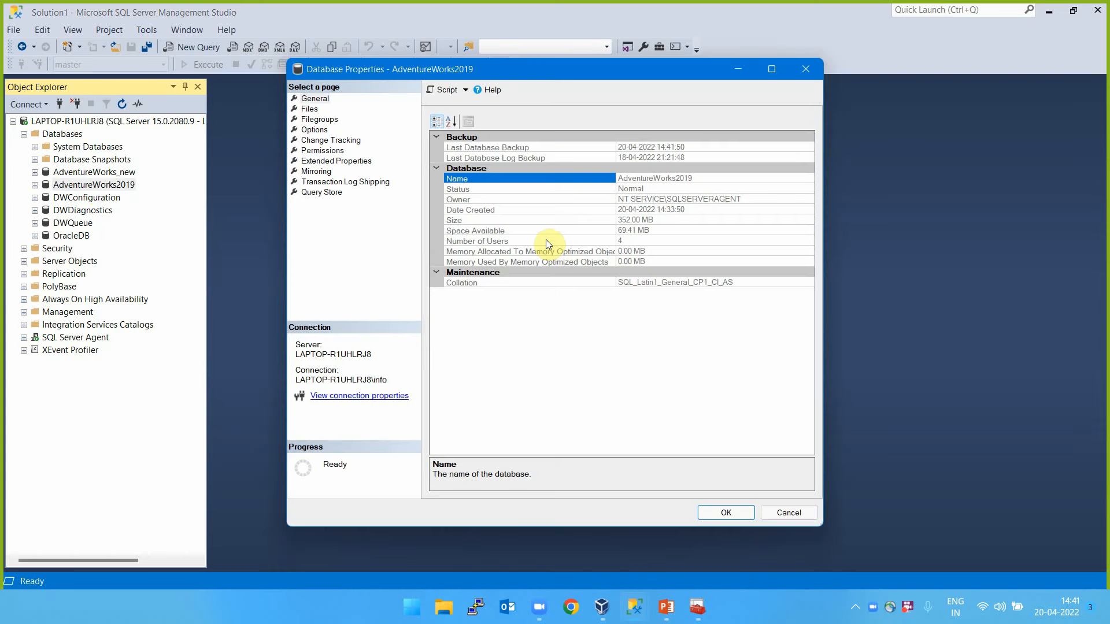
{"action": "left_click", "coordinate": [318, 129]}
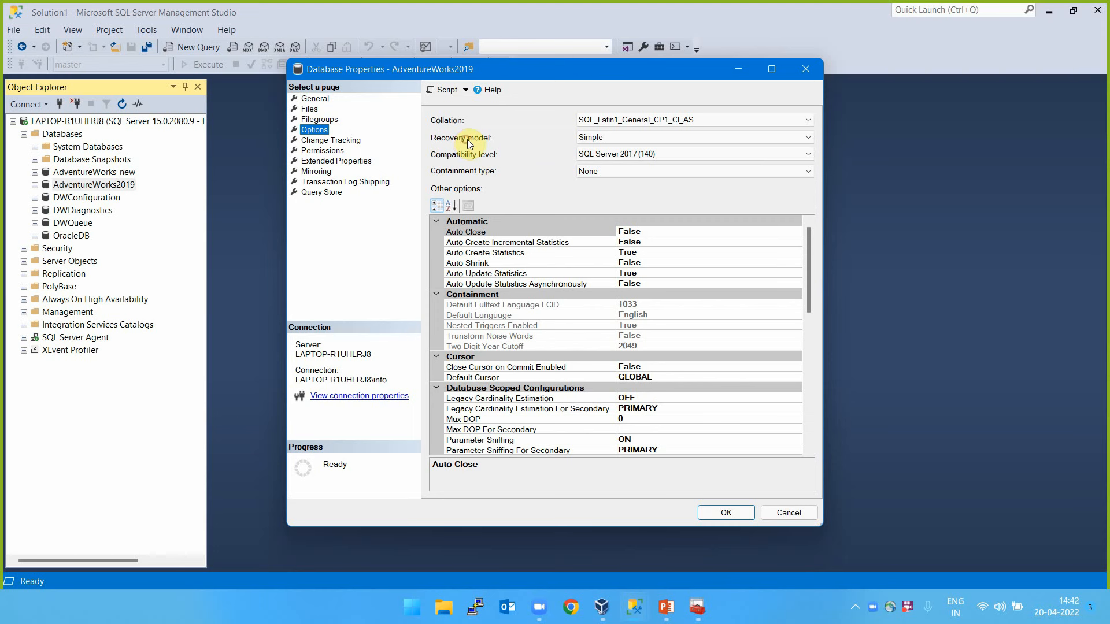
{"action": "left_click", "coordinate": [633, 141]}
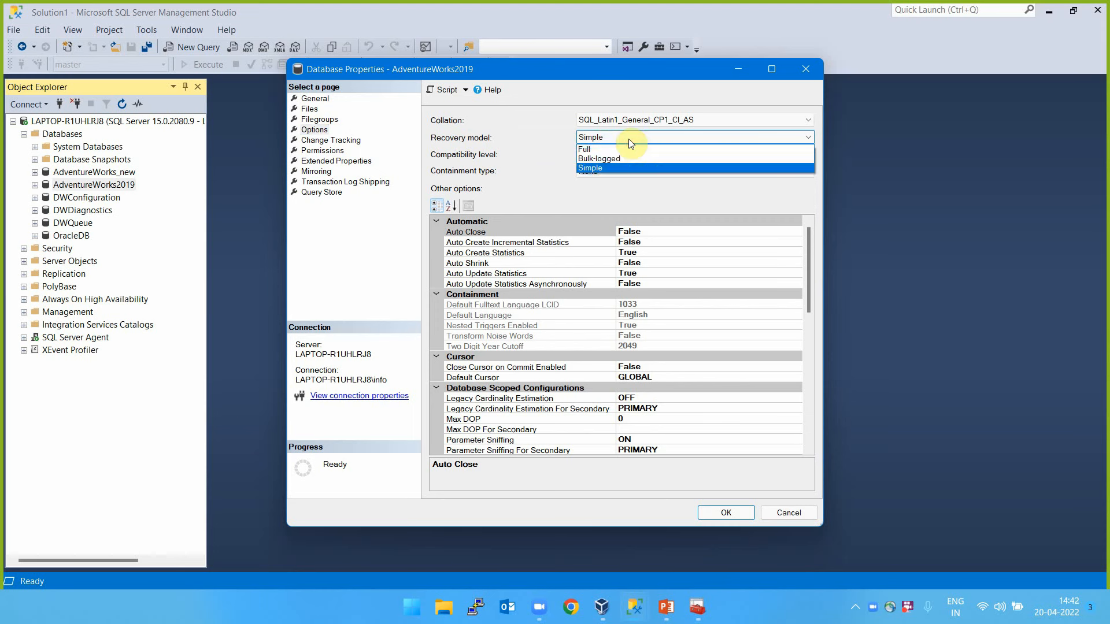
{"action": "left_click", "coordinate": [629, 149]}
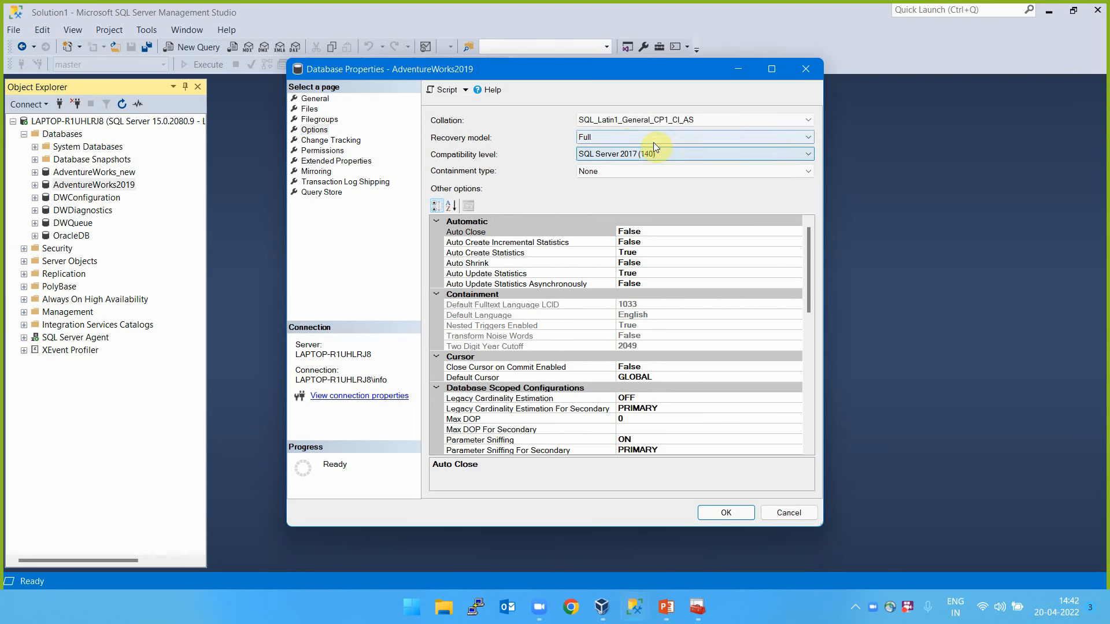
{"action": "left_click", "coordinate": [746, 513]}
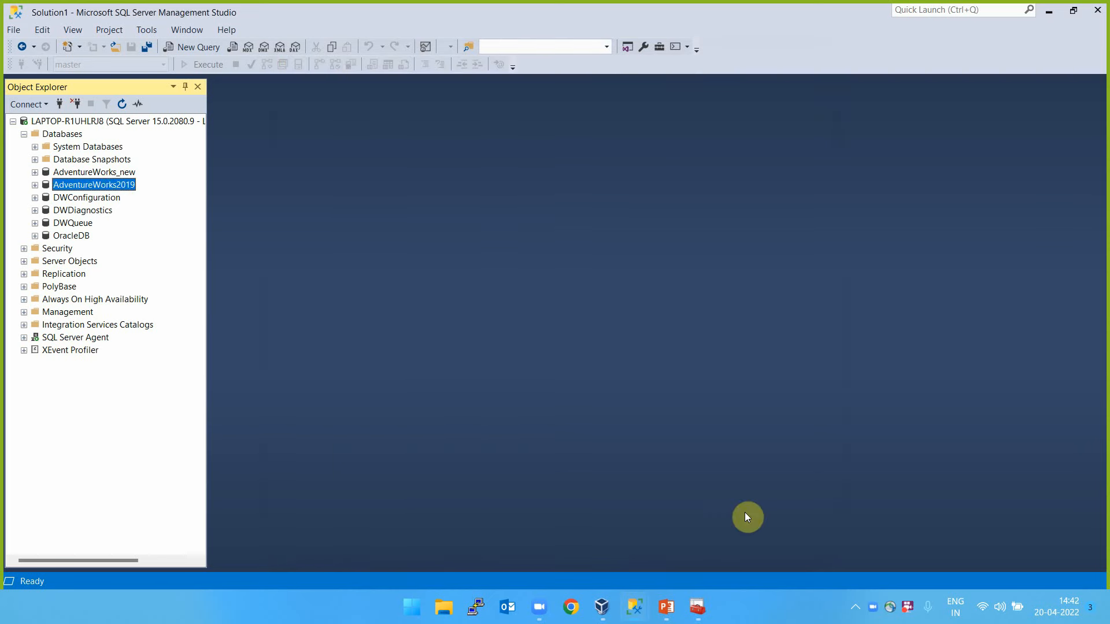
Start another backup of AdventureWorks2019, try the Transaction Log backup type, and set the type back to Full.
{"action": "right_click", "coordinate": [112, 184]}
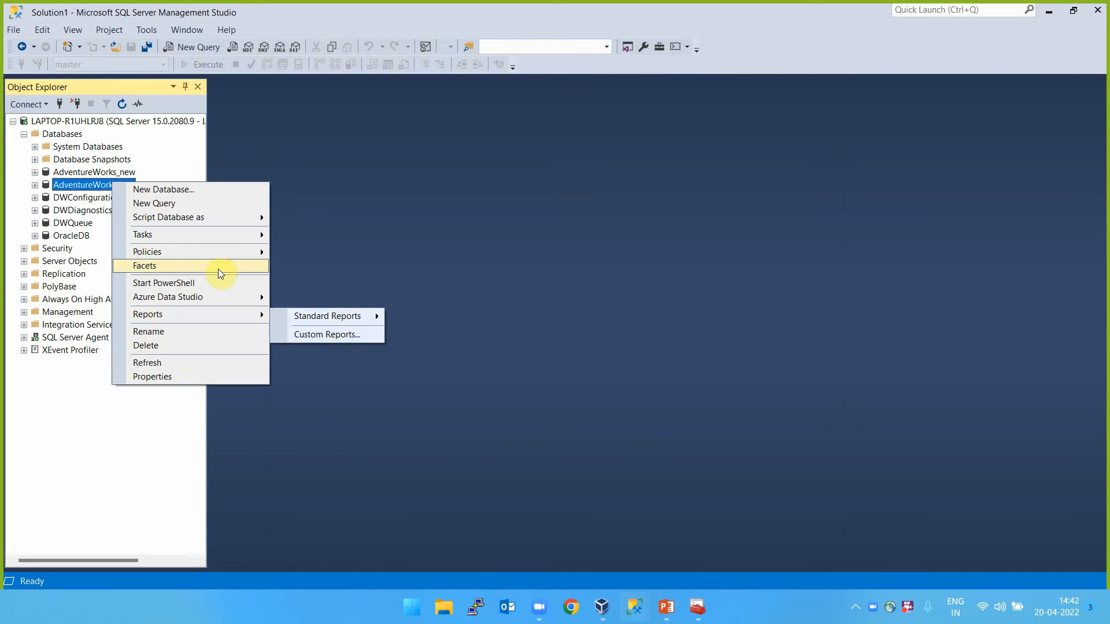
{"action": "mouse_move", "coordinate": [240, 235]}
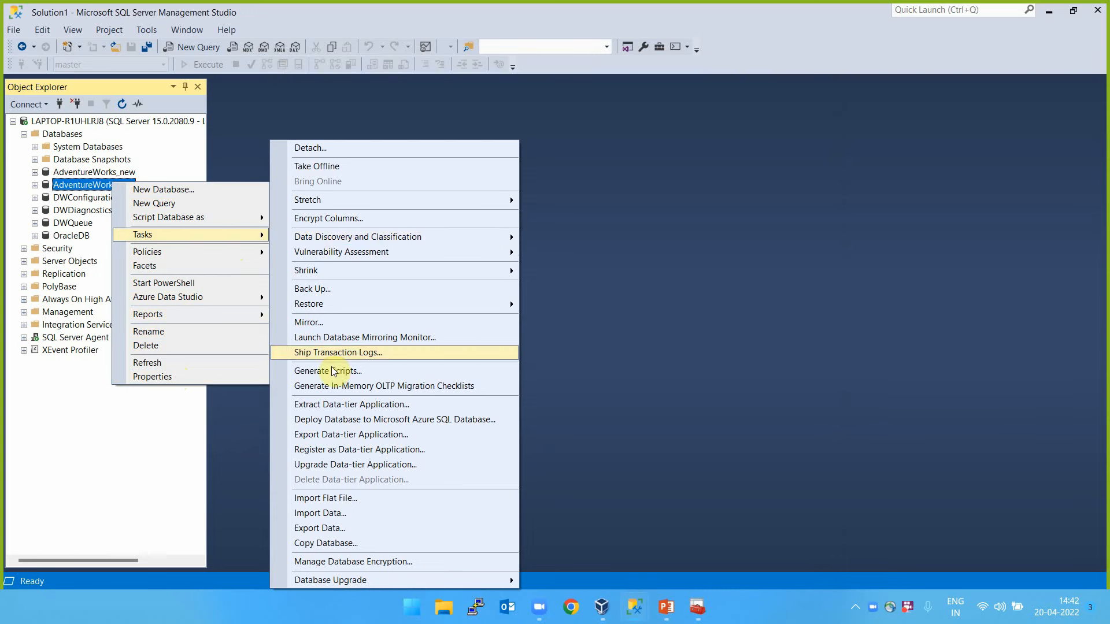
{"action": "left_click", "coordinate": [304, 289]}
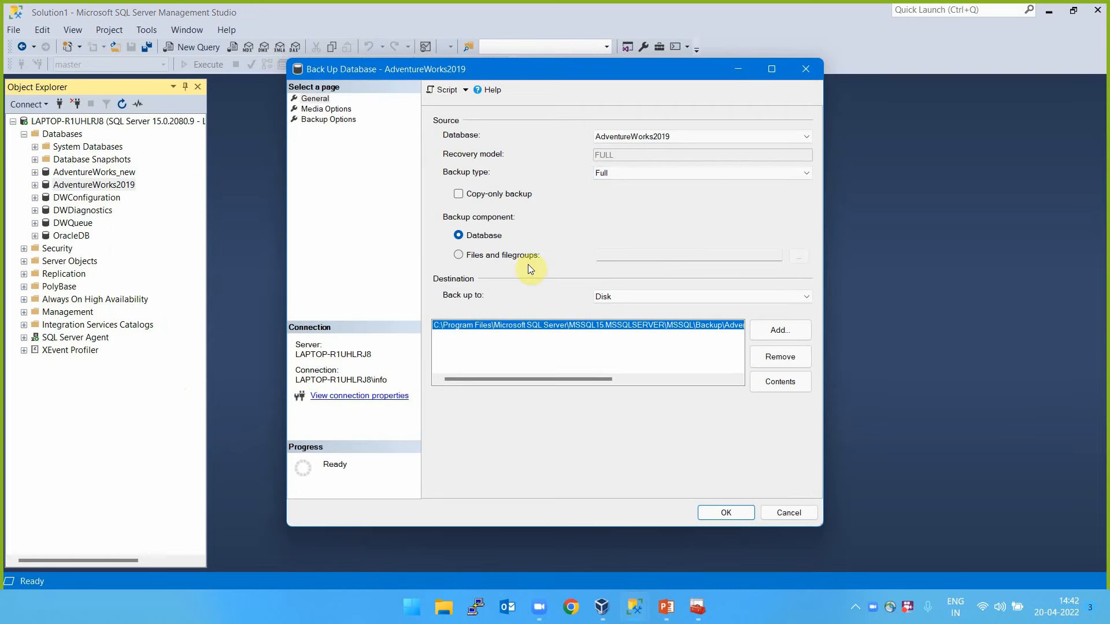
{"action": "left_click", "coordinate": [630, 174]}
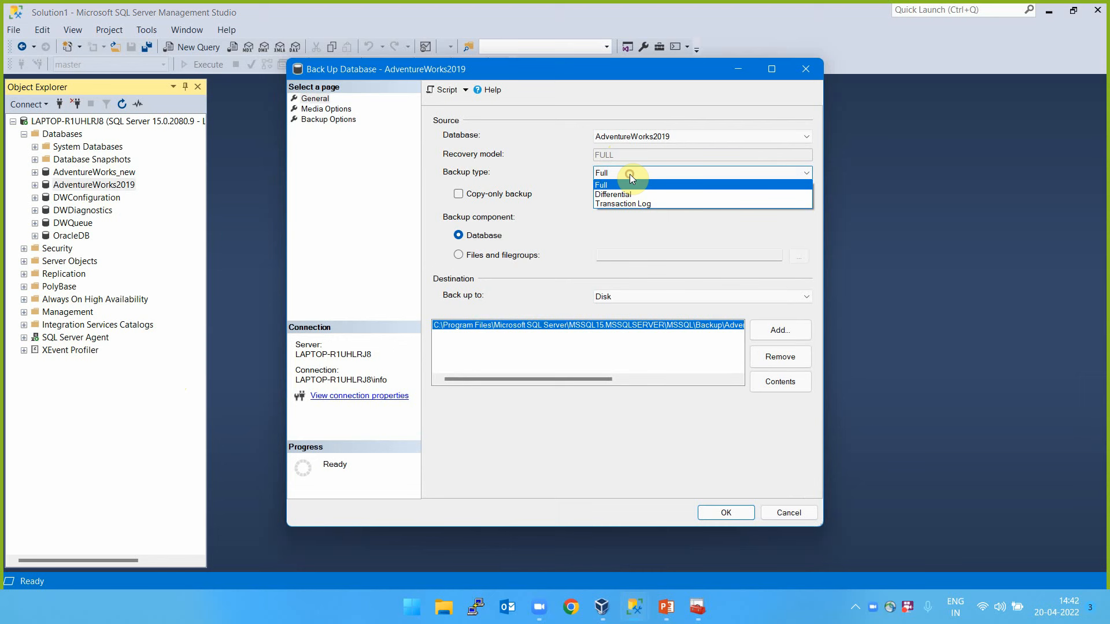
{"action": "left_click", "coordinate": [664, 206]}
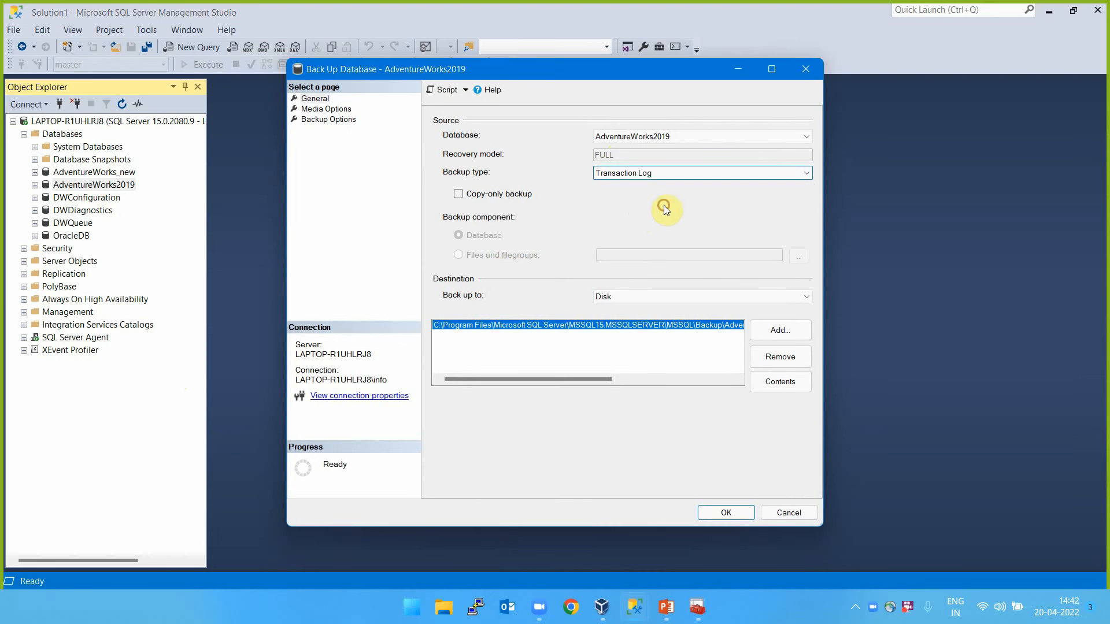
{"action": "left_click", "coordinate": [621, 175]}
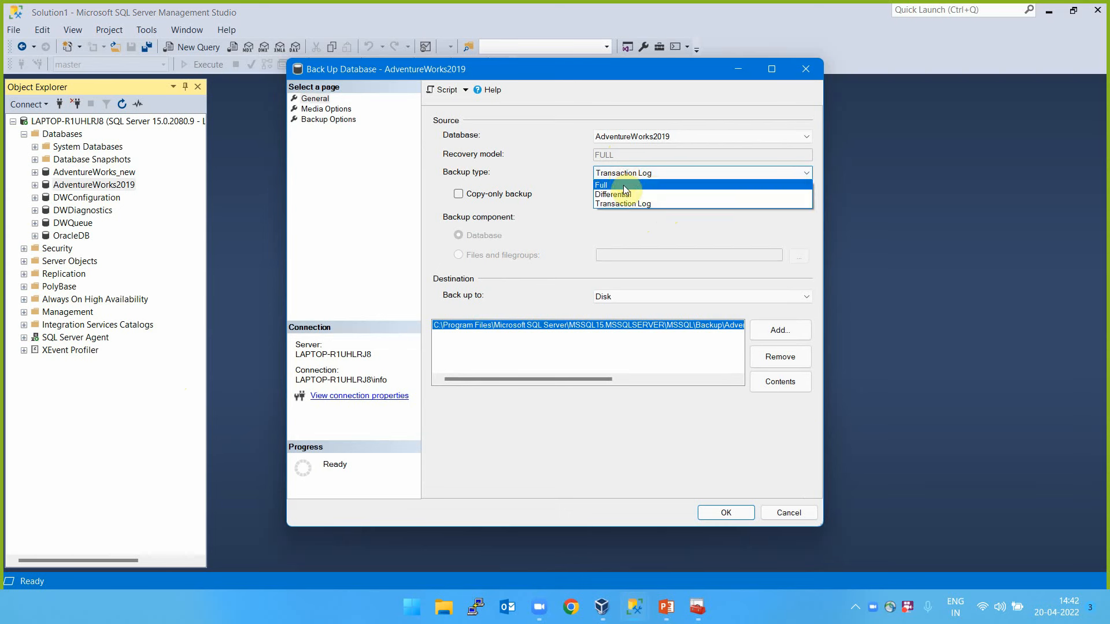
{"action": "left_click", "coordinate": [625, 186]}
Select all files and filegroups of AdventureWorks2019 as the backup component, and run the full backup to disk.
{"action": "left_click", "coordinate": [489, 256]}
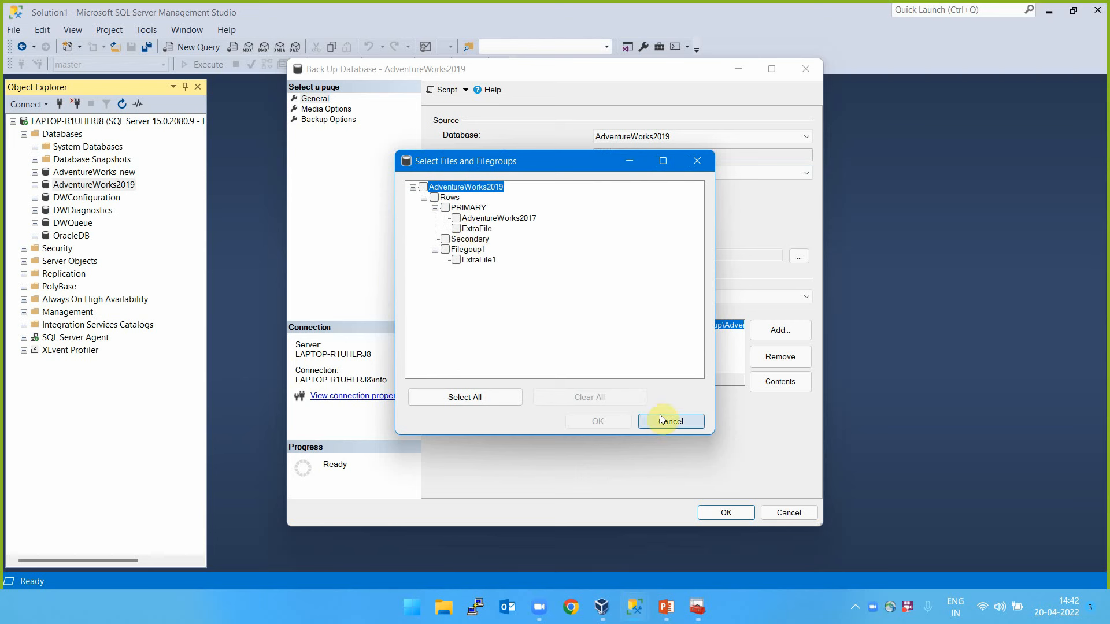
{"action": "left_click", "coordinate": [499, 395]}
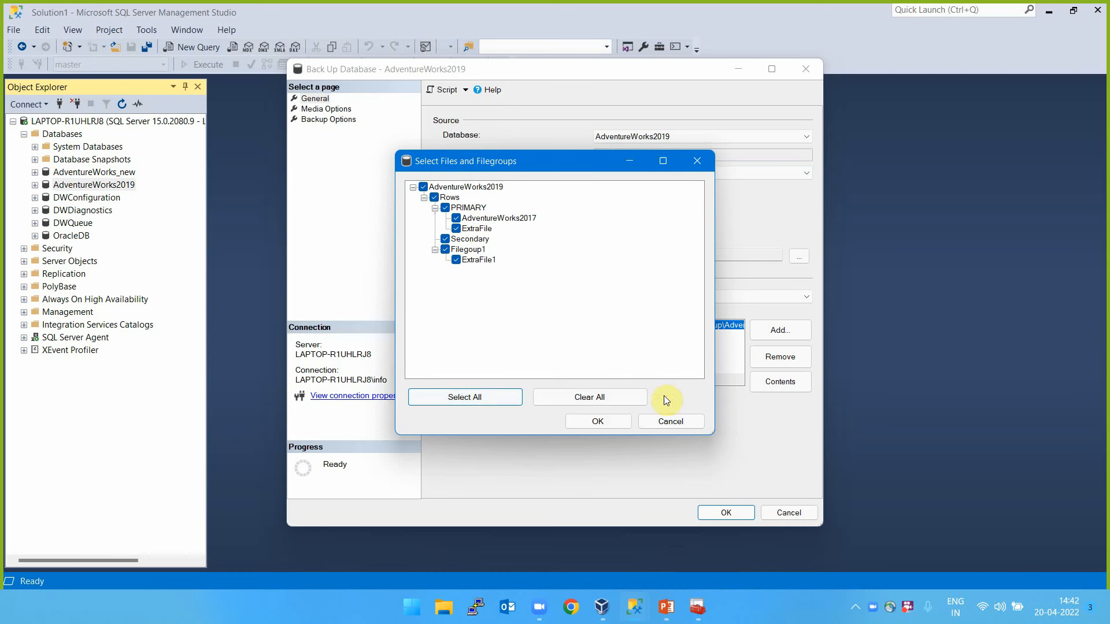
{"action": "left_click", "coordinate": [607, 422]}
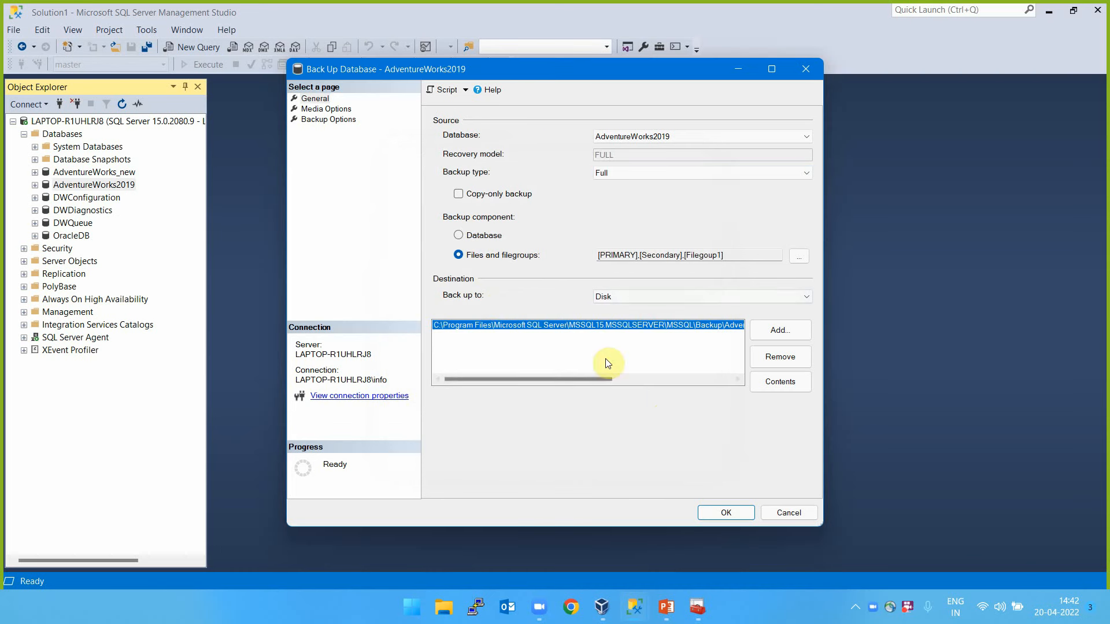
{"action": "left_click", "coordinate": [661, 294]}
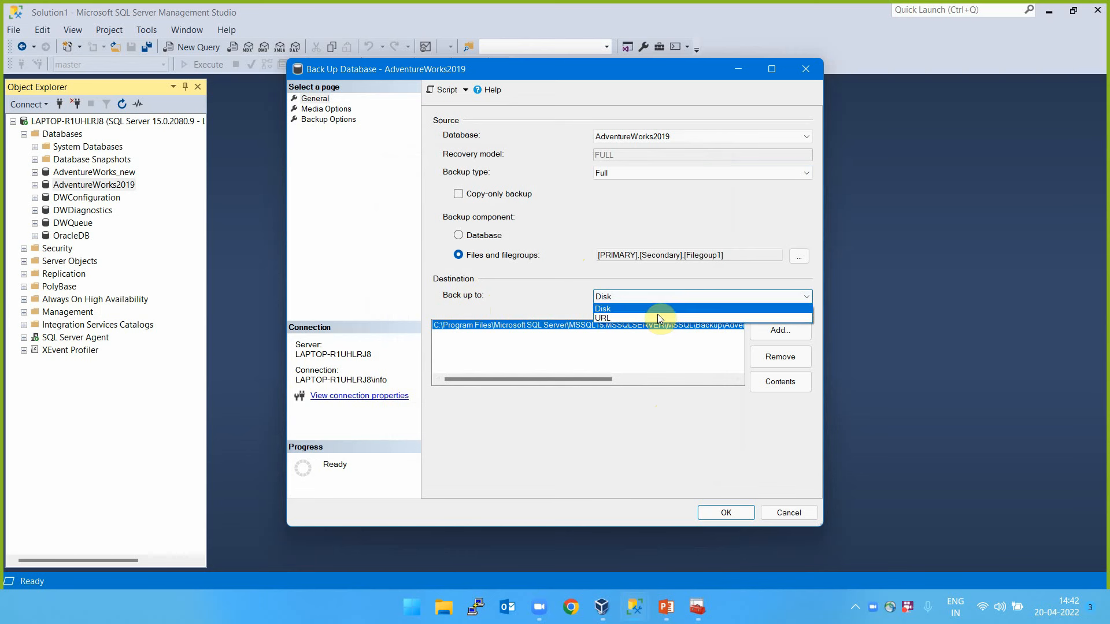
{"action": "left_click", "coordinate": [659, 308]}
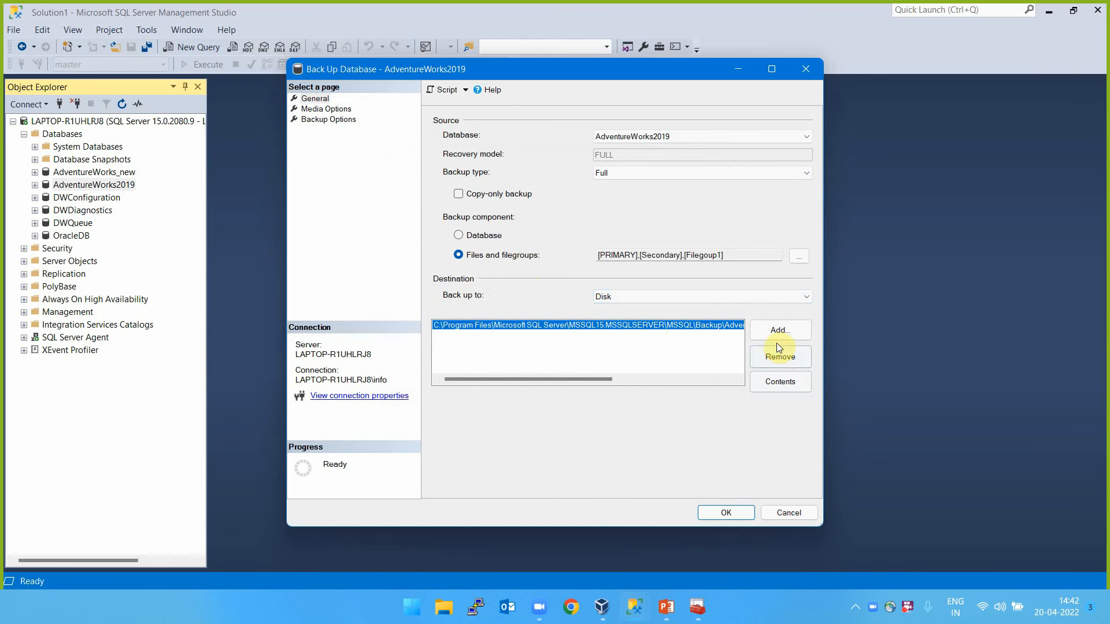
{"action": "left_click", "coordinate": [732, 513]}
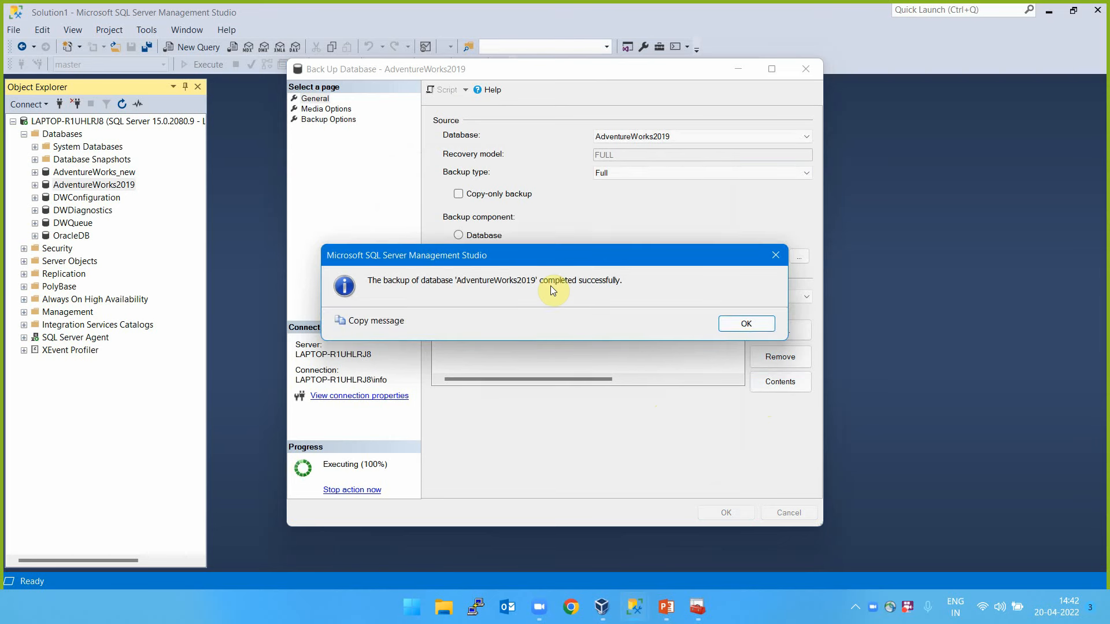
{"action": "left_click", "coordinate": [755, 326]}
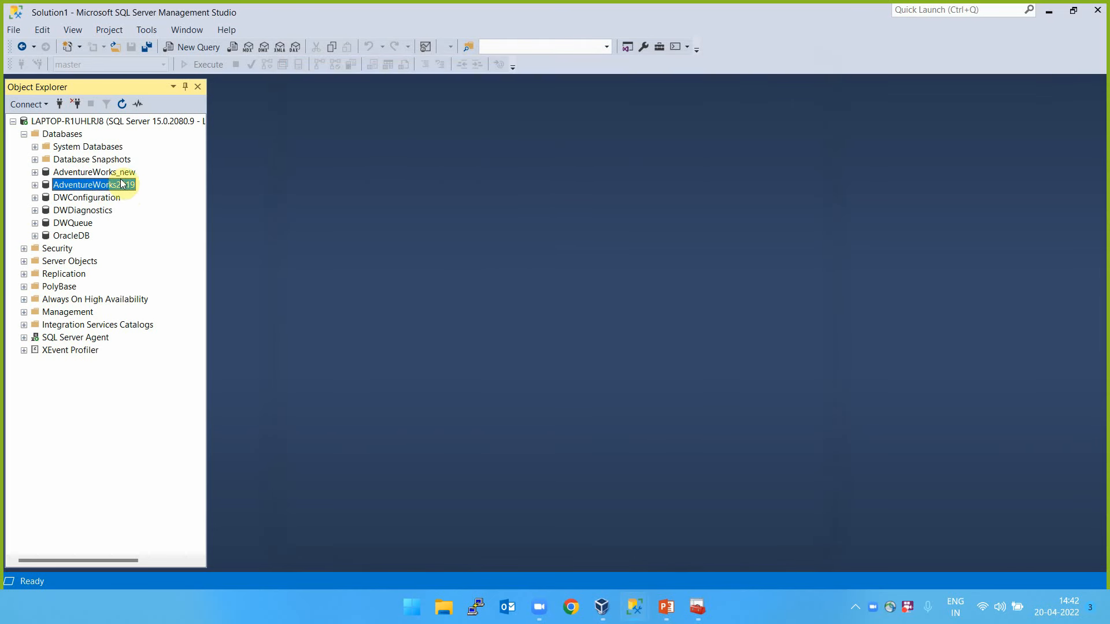
Delete the AdventureWorks2019 database together with its backup and restore history, closing existing connections.
{"action": "right_click", "coordinate": [112, 187]}
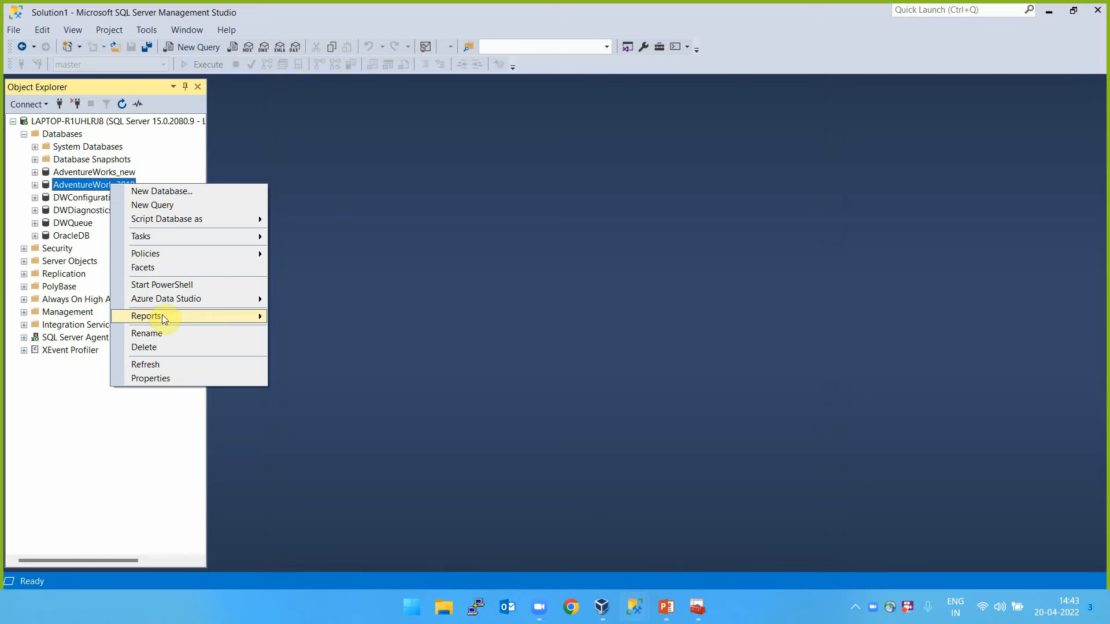
{"action": "left_click", "coordinate": [144, 347]}
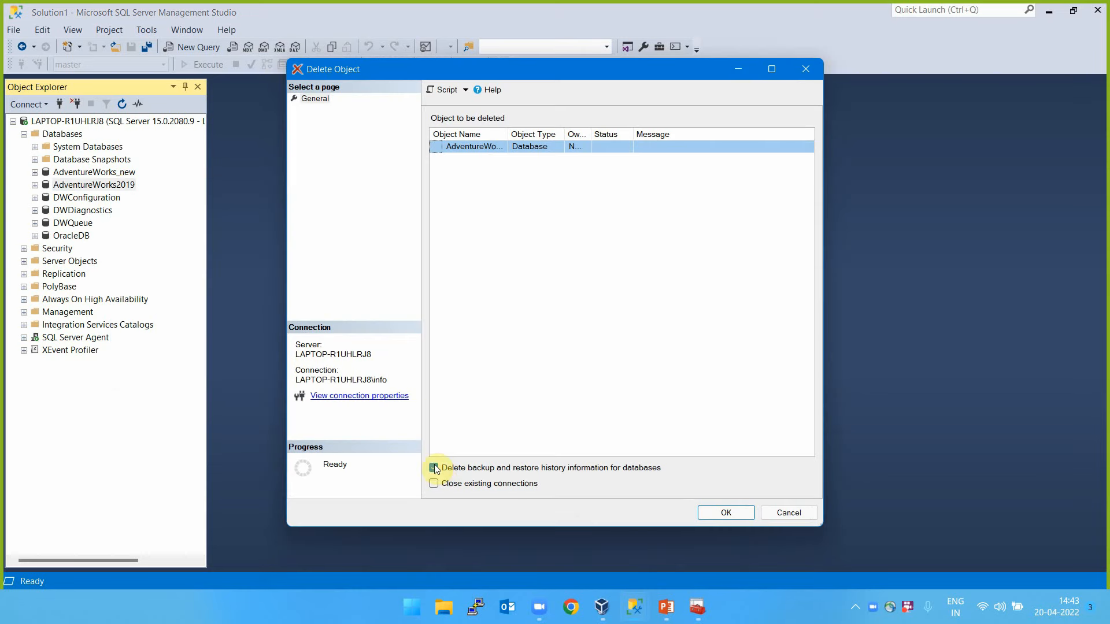
{"action": "left_click", "coordinate": [434, 484]}
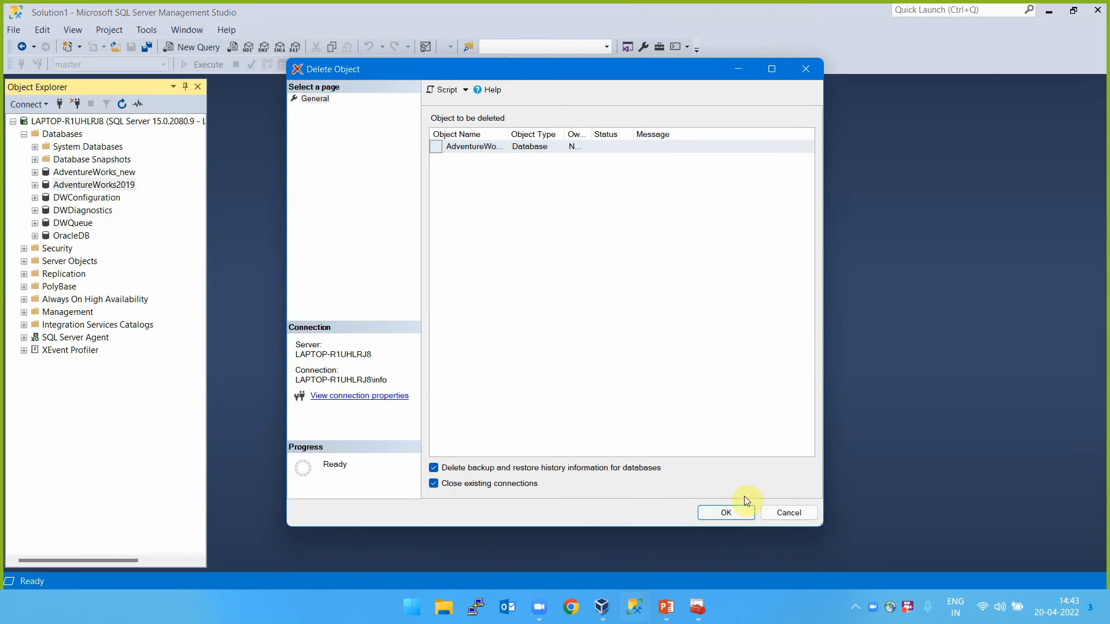
{"action": "left_click", "coordinate": [726, 513]}
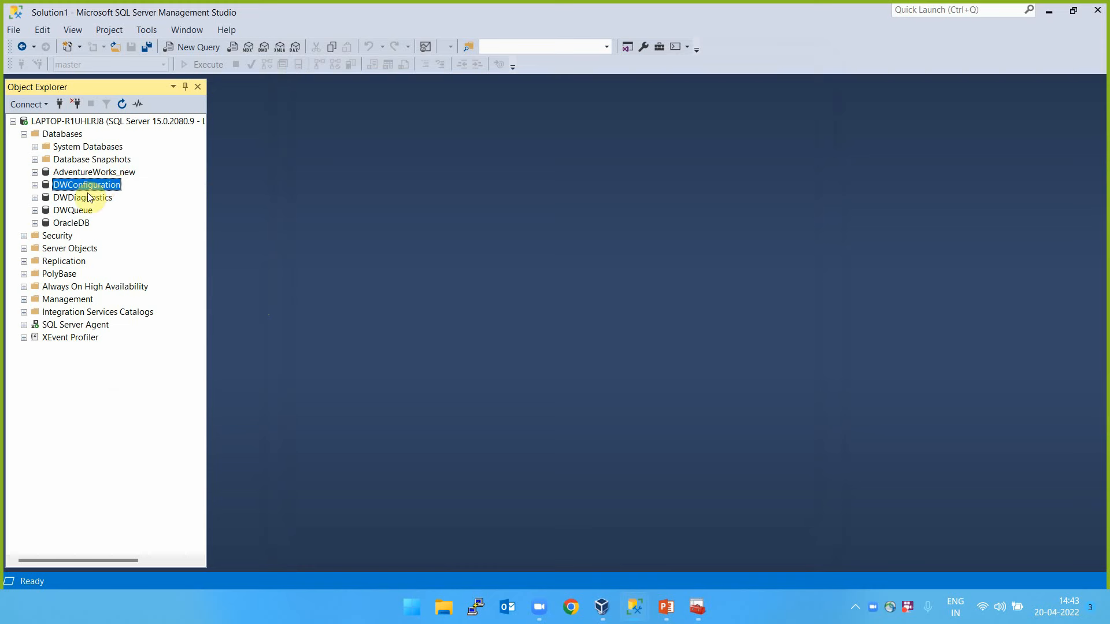
Delete the AdventureWorks_new database together with its backup and restore history, leaving the option to close existing connections off.
{"action": "left_click", "coordinate": [96, 174]}
{"action": "right_click", "coordinate": [96, 175]}
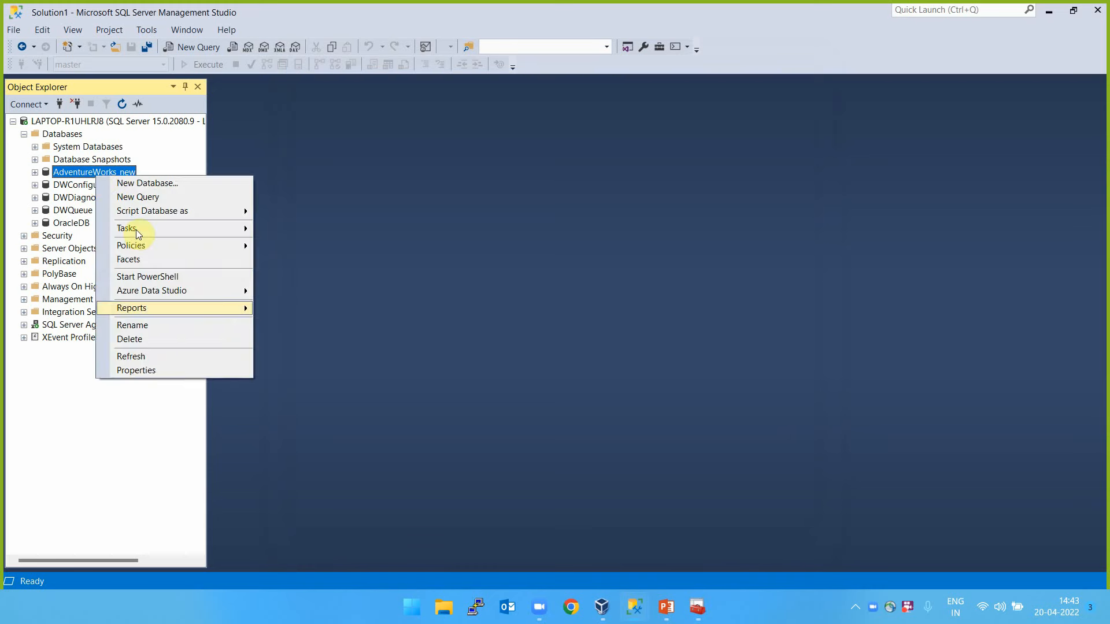
{"action": "left_click", "coordinate": [156, 332]}
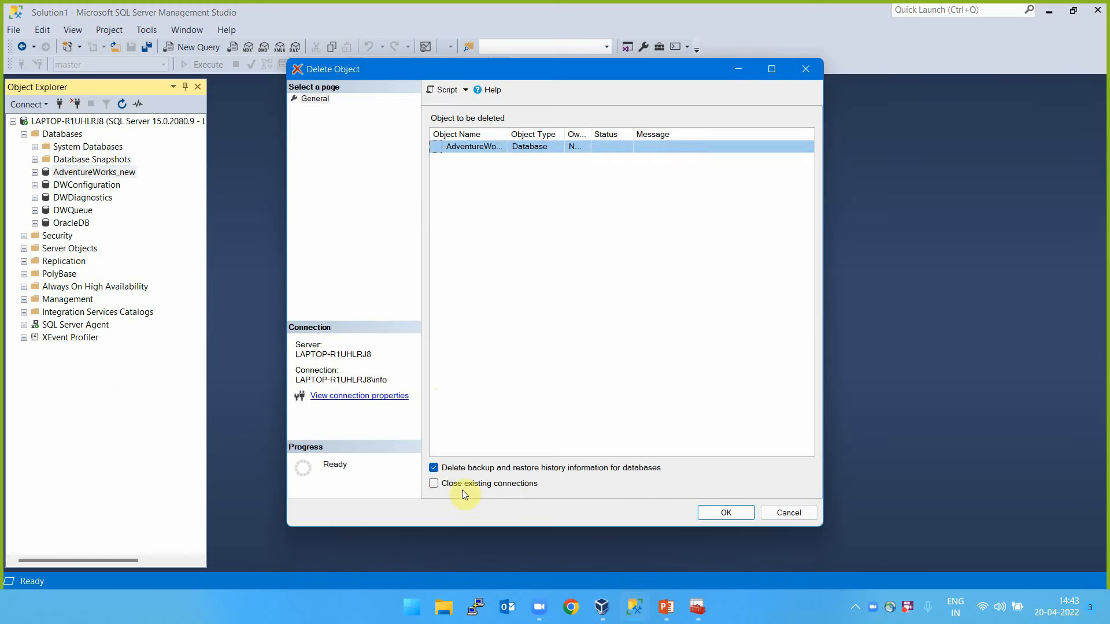
{"action": "left_click", "coordinate": [714, 513]}
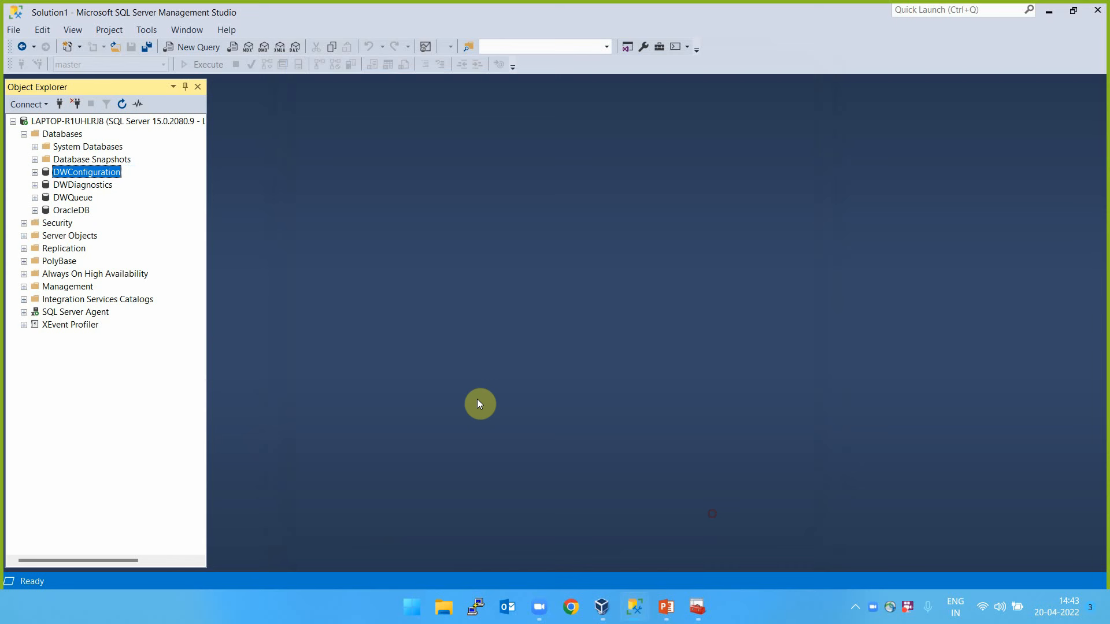
{"action": "left_click", "coordinate": [66, 210]}
{"action": "right_click", "coordinate": [66, 210]}
{"action": "left_click", "coordinate": [300, 165]}
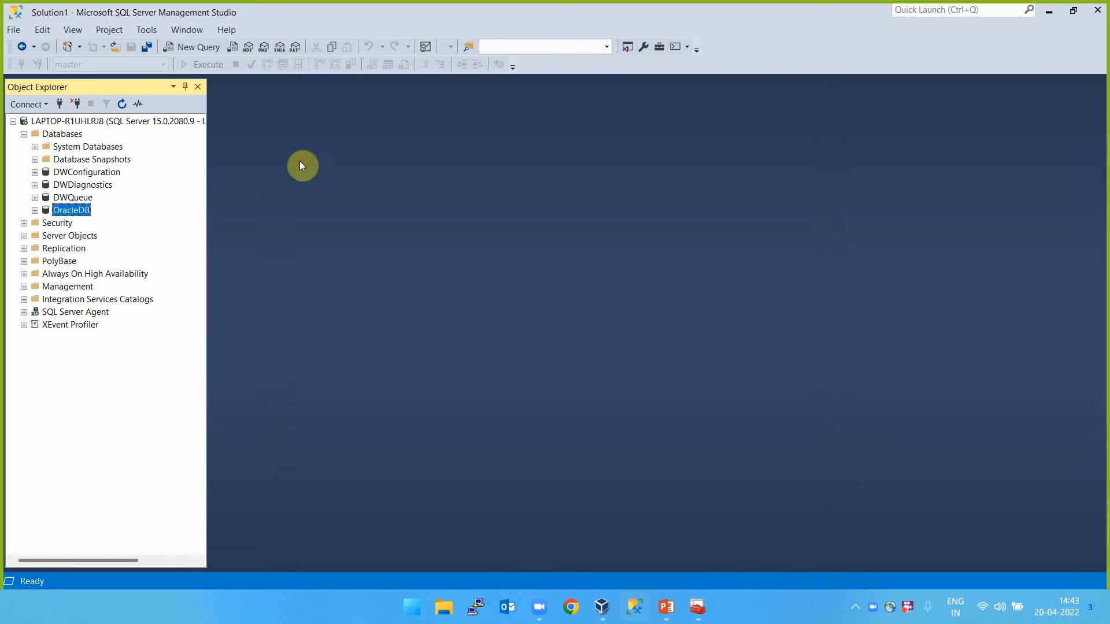
Start a database restore with a device as the source, and open the selection of its backup media.
{"action": "left_click", "coordinate": [72, 134]}
{"action": "right_click", "coordinate": [73, 134]}
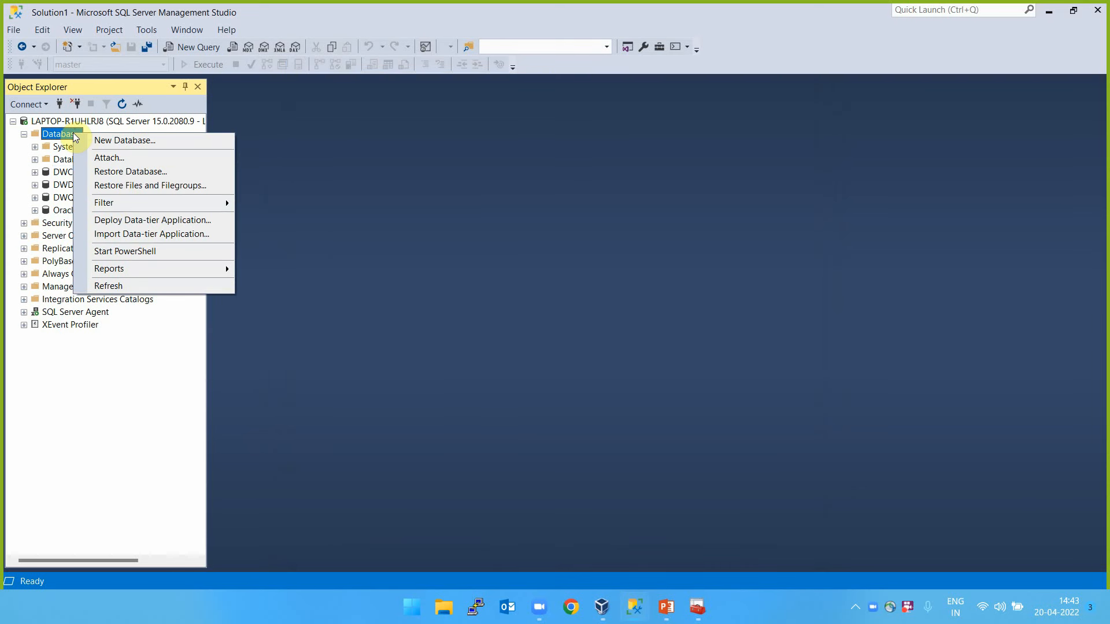
{"action": "left_click", "coordinate": [131, 172]}
{"action": "left_click", "coordinate": [504, 175]}
{"action": "left_click", "coordinate": [775, 176]}
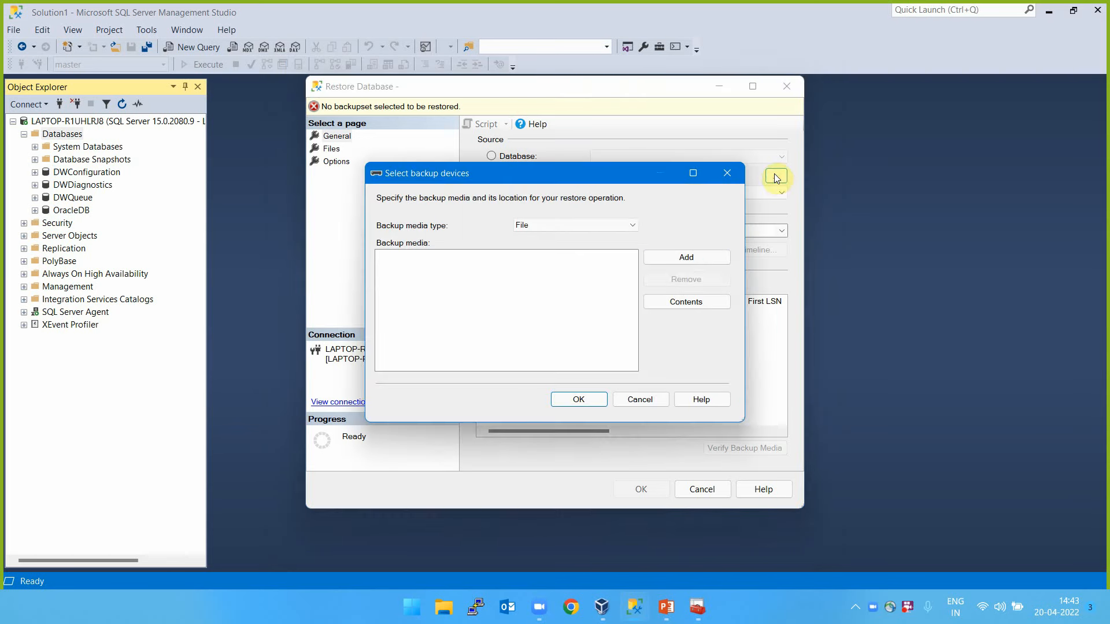
Add the backup file AdventureWorks2019_LogBackup_2022-04-18_21-19-22.bak as the restore media, and restore the AdventureWorks2019 database from it.
{"action": "left_click", "coordinate": [685, 255]}
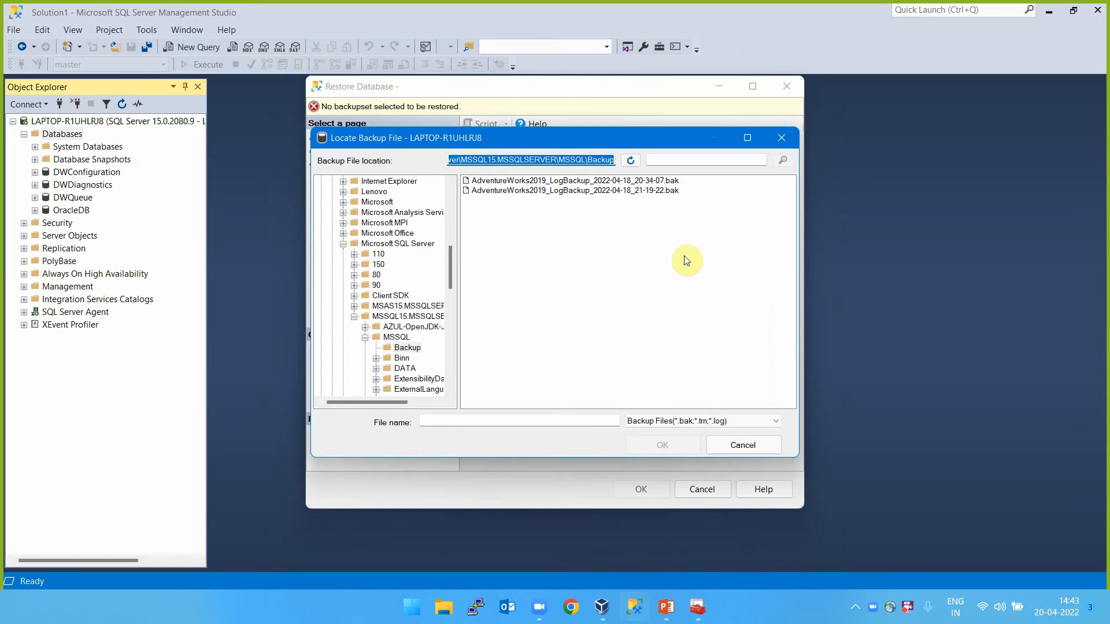
{"action": "left_click", "coordinate": [607, 191]}
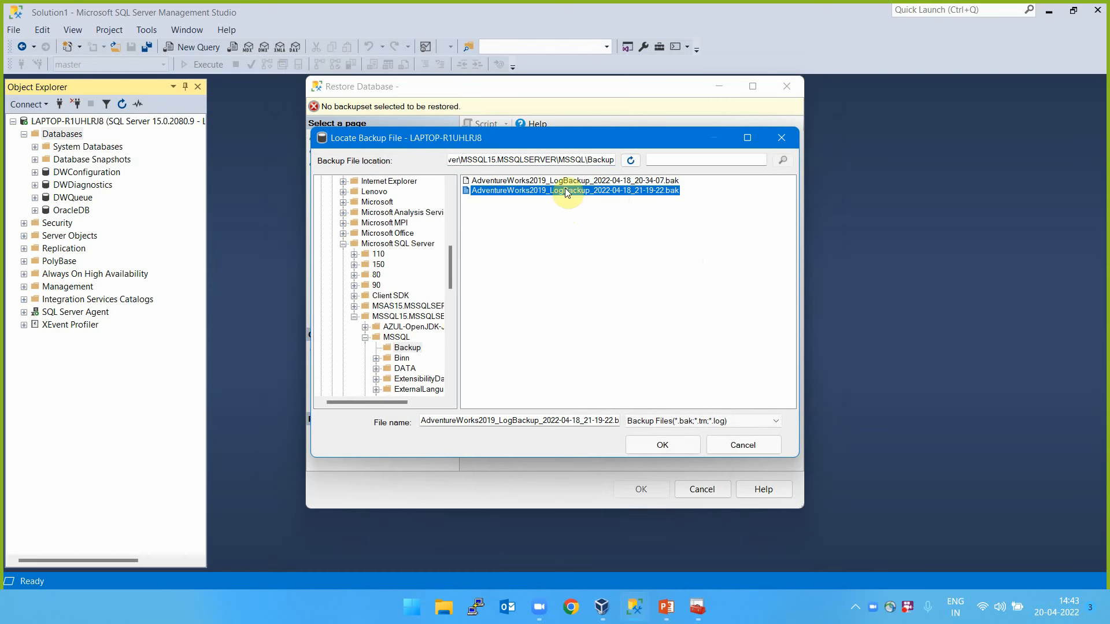
{"action": "left_click", "coordinate": [664, 446]}
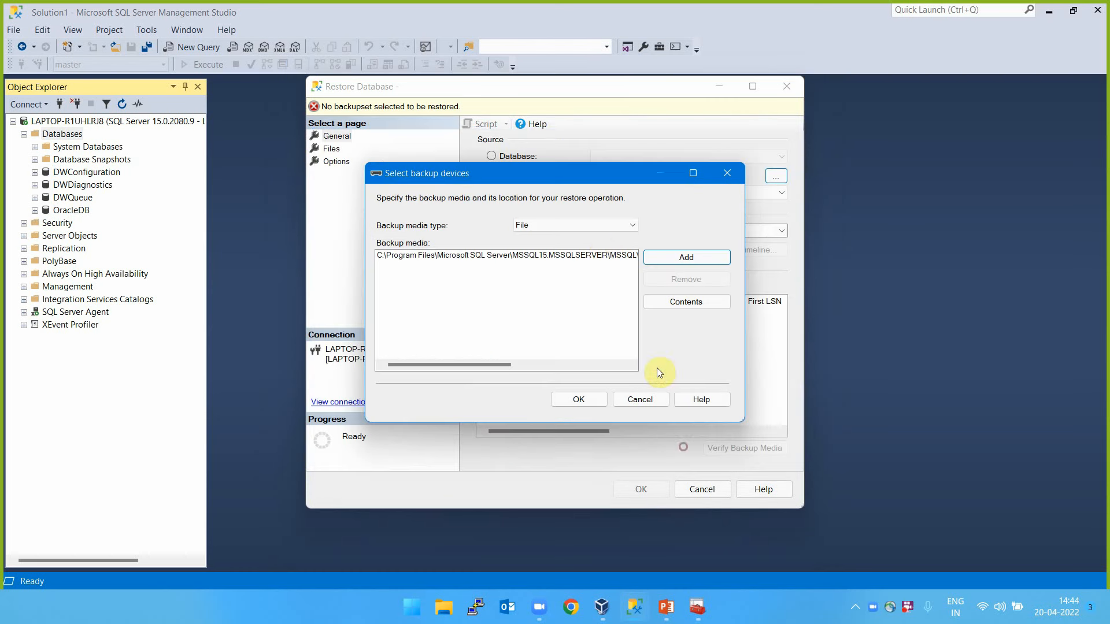
{"action": "left_click", "coordinate": [590, 400]}
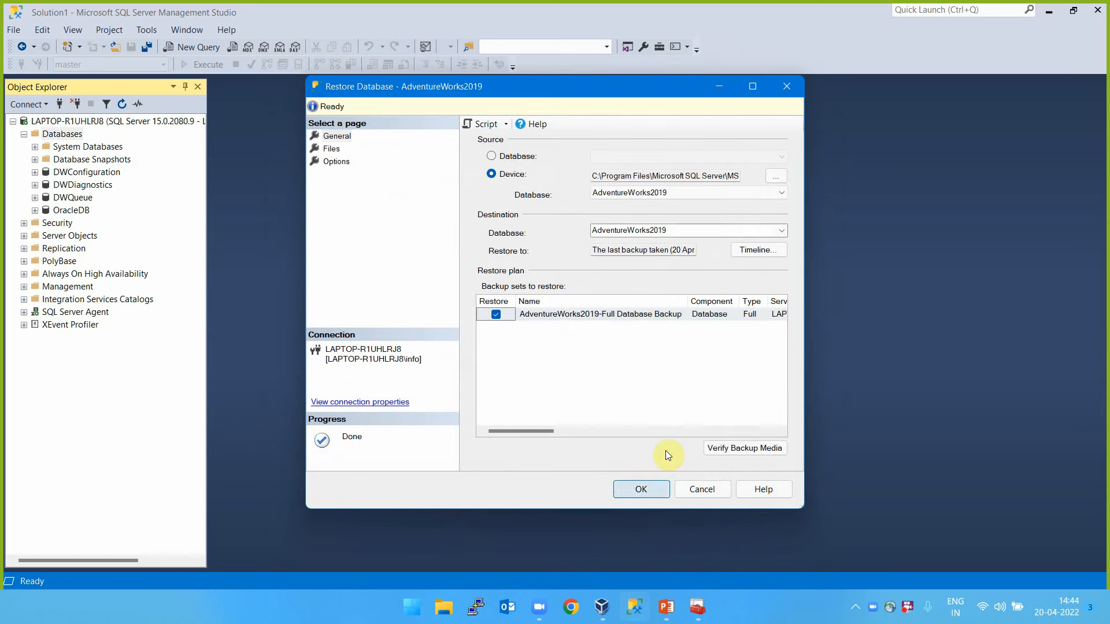
{"action": "left_click", "coordinate": [641, 489]}
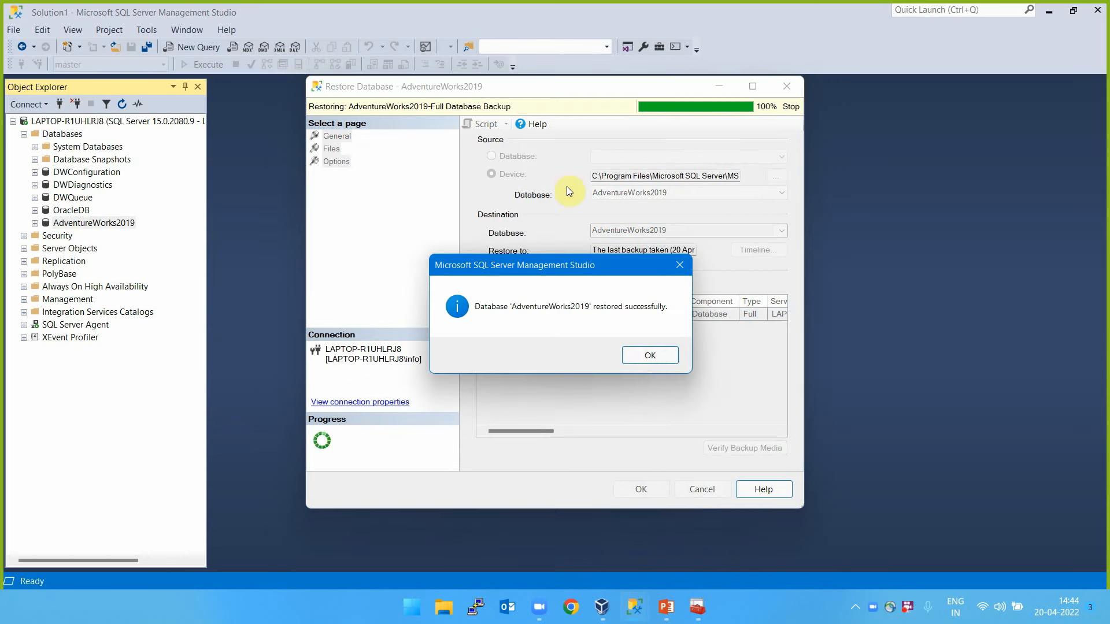
Detach the AdventureWorks2019 database with Drop Connections and Update Statistics enabled, and refresh the list of databases.
{"action": "left_click", "coordinate": [650, 354]}
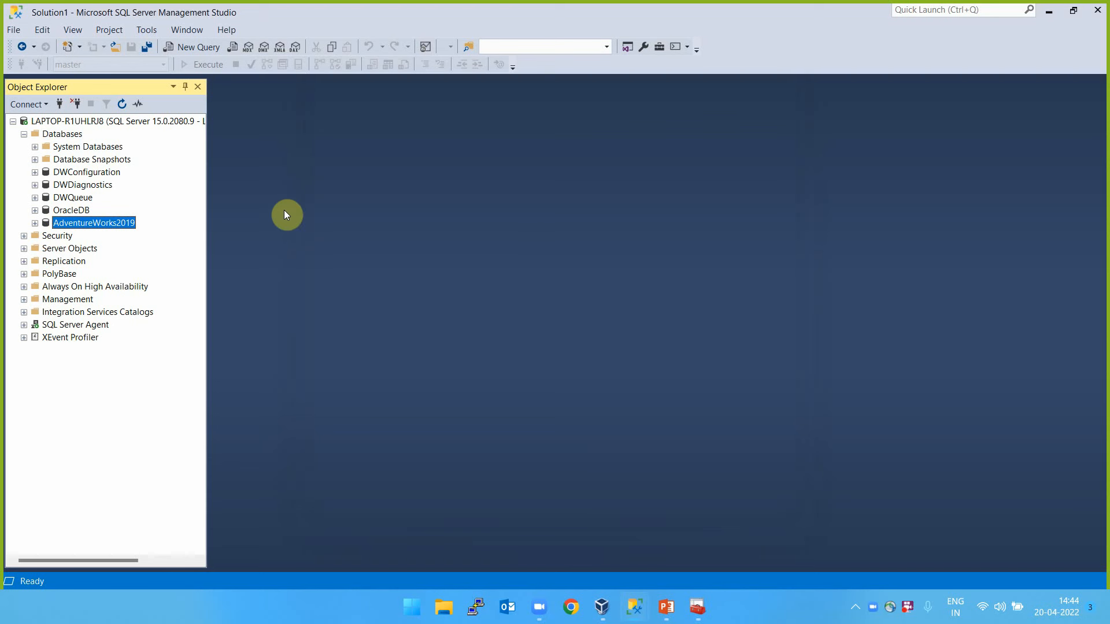
{"action": "right_click", "coordinate": [102, 220]}
{"action": "mouse_move", "coordinate": [151, 272]}
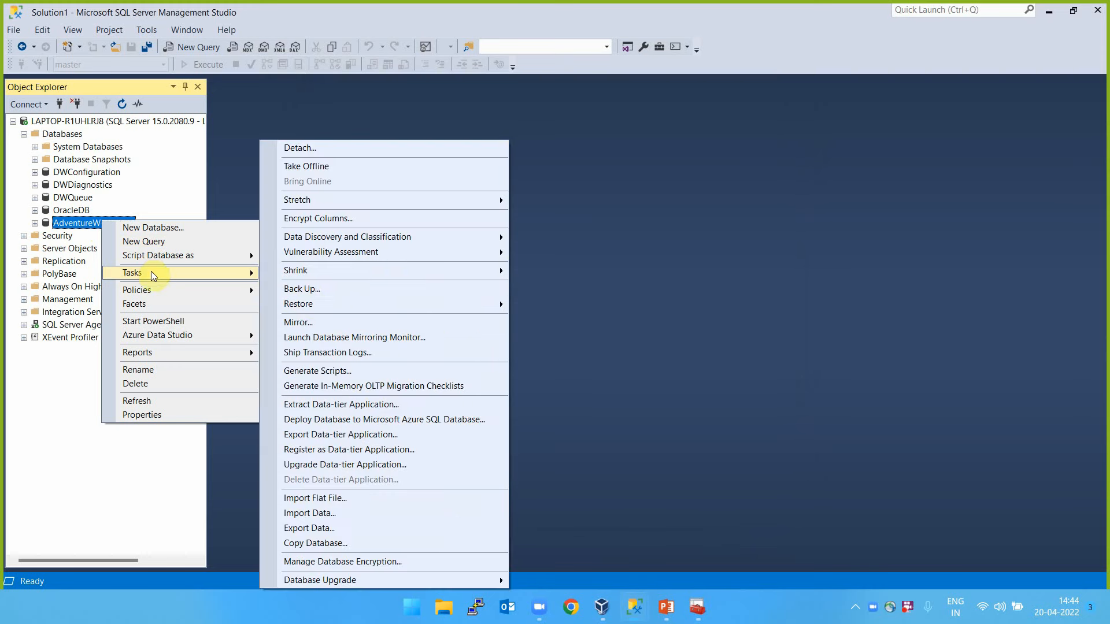
{"action": "left_click", "coordinate": [354, 154]}
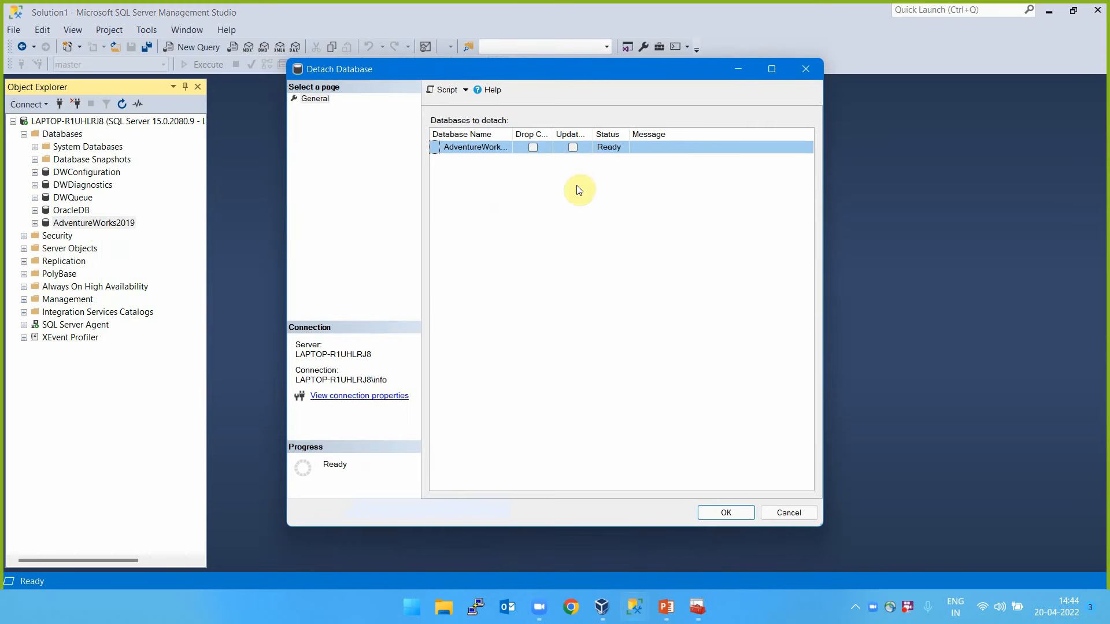
{"action": "left_click_drag", "start_coordinate": [823, 186], "coordinate": [1062, 185]}
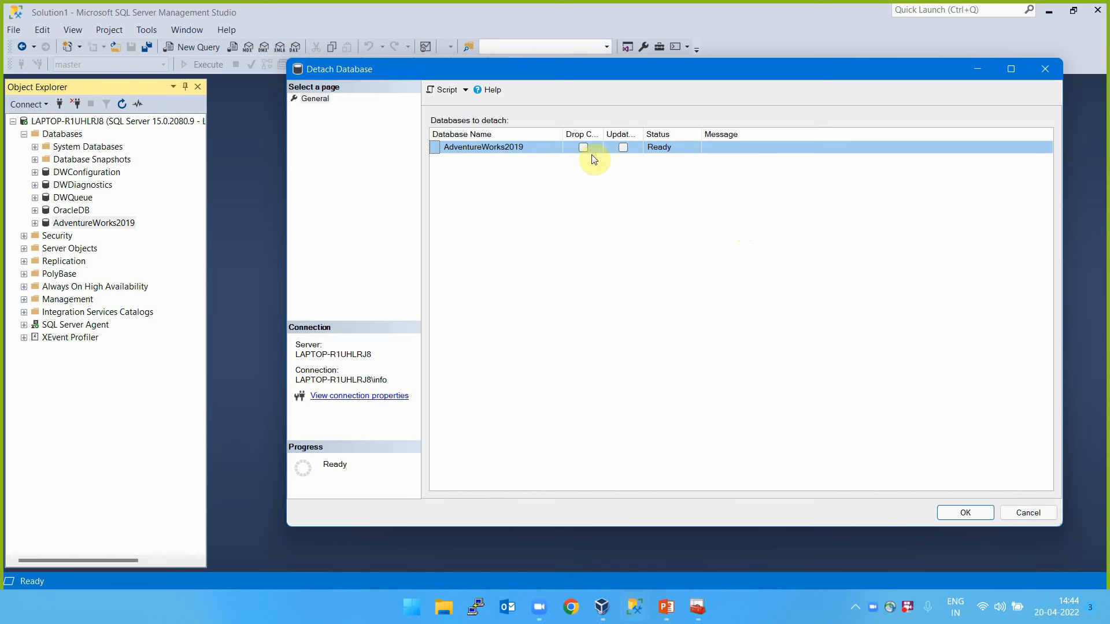
{"action": "left_click_drag", "start_coordinate": [604, 135], "coordinate": [851, 133]}
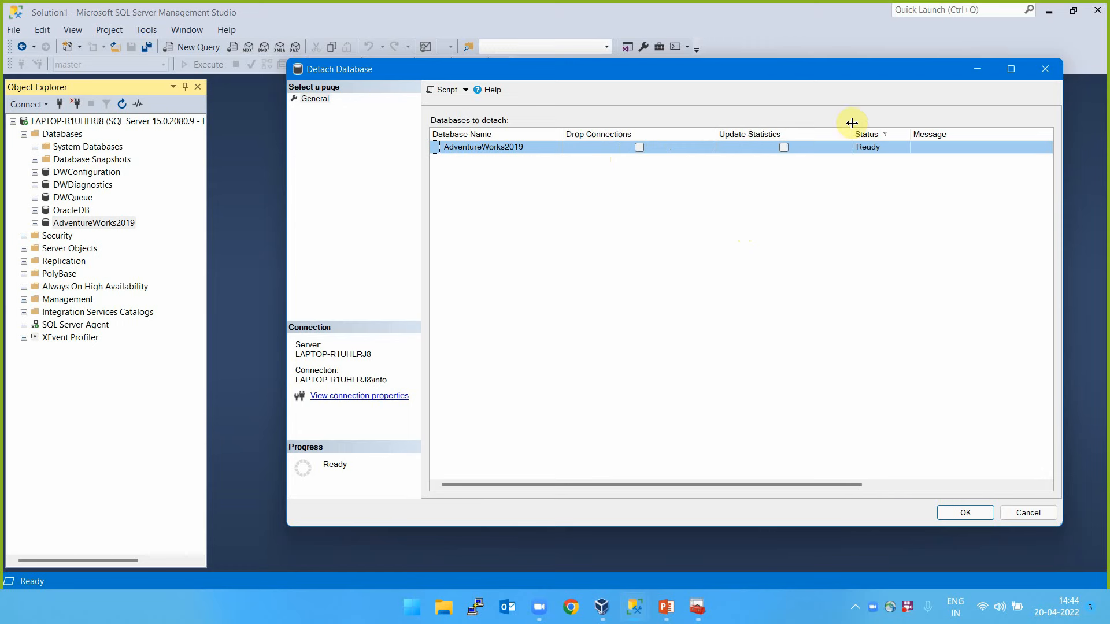
{"action": "left_click", "coordinate": [784, 147]}
{"action": "left_click", "coordinate": [639, 148]}
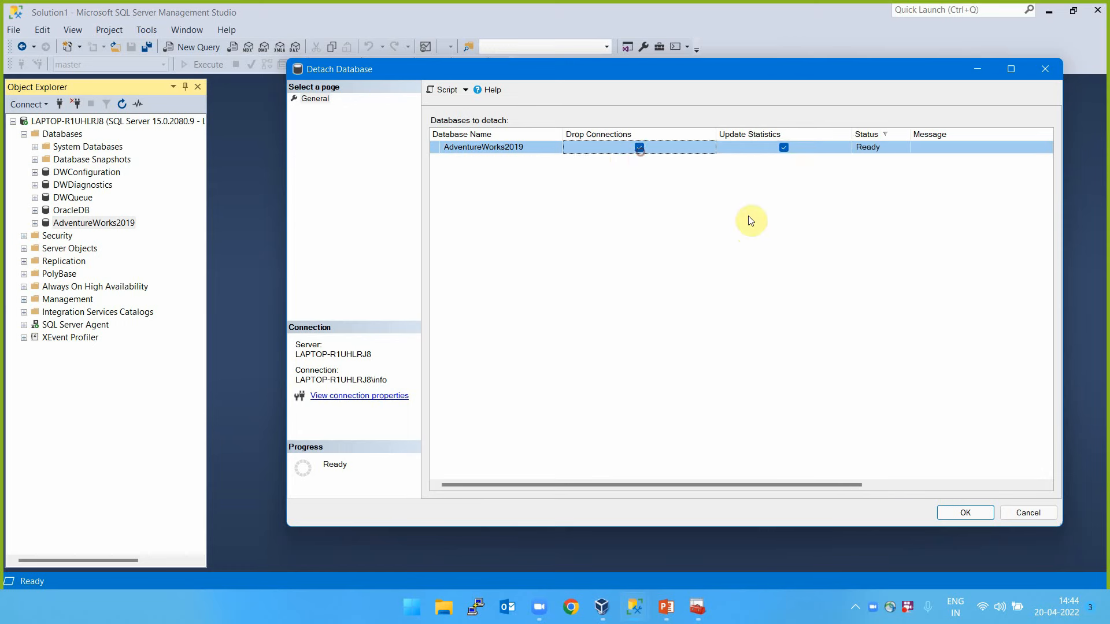
{"action": "left_click", "coordinate": [977, 519]}
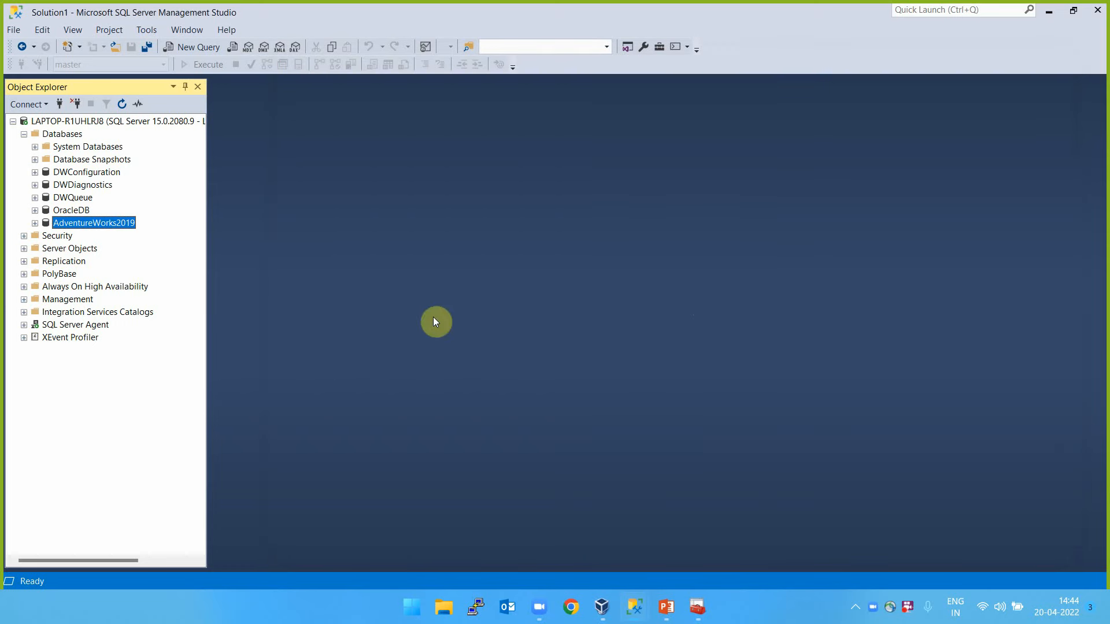
{"action": "left_click", "coordinate": [122, 104]}
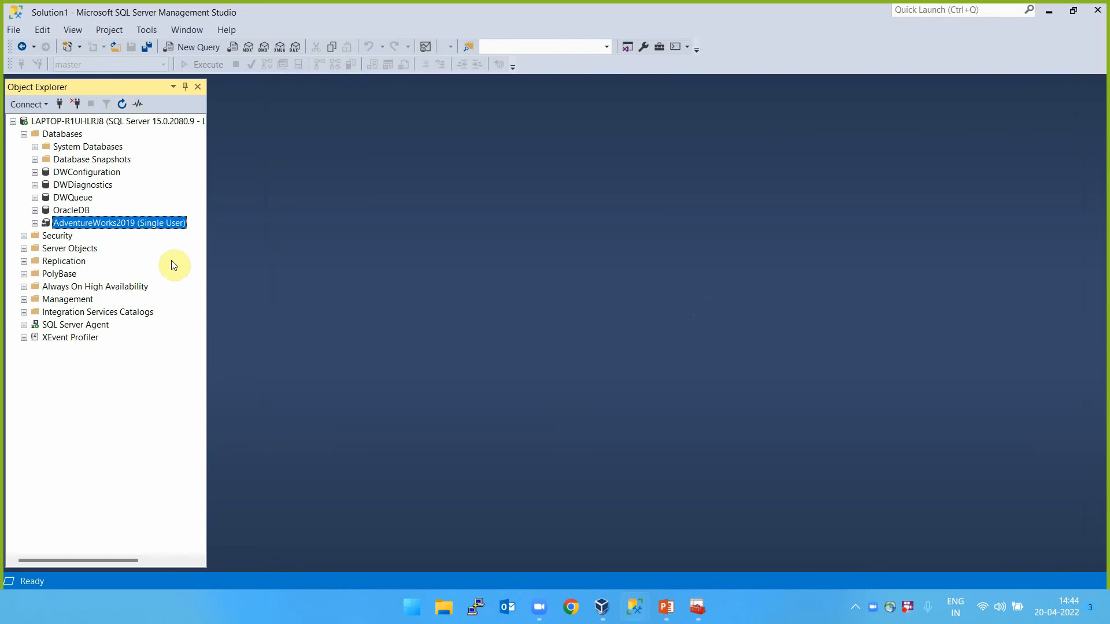
{"action": "left_click_drag", "start_coordinate": [209, 254], "coordinate": [245, 257]}
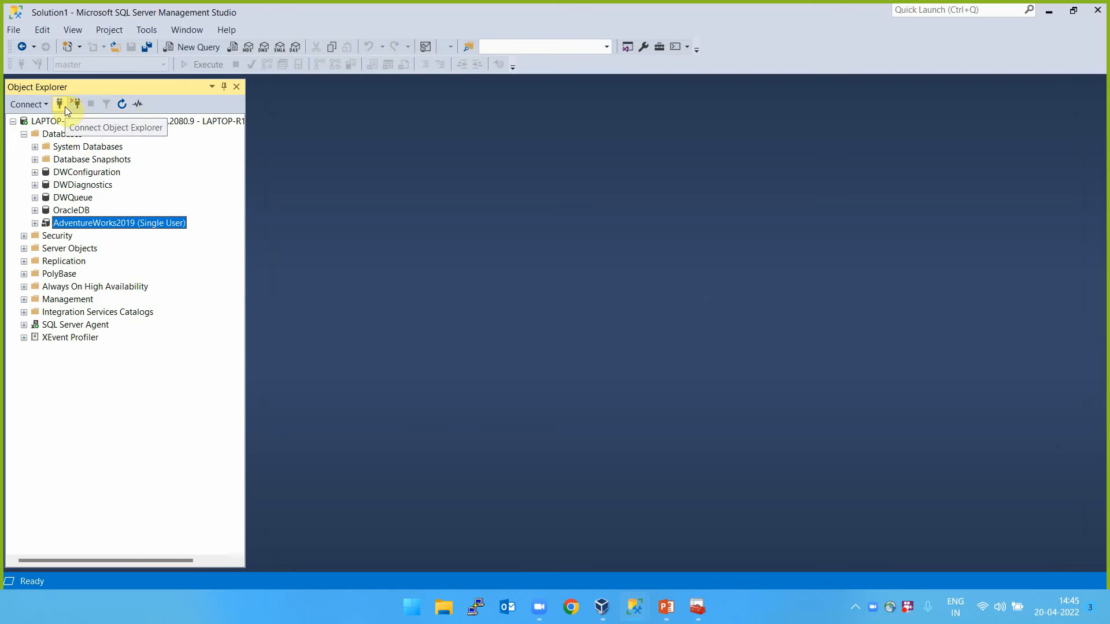
Start a new database named New Database, review its Options and Filegroups settings, and cancel its creation.
{"action": "right_click", "coordinate": [87, 222]}
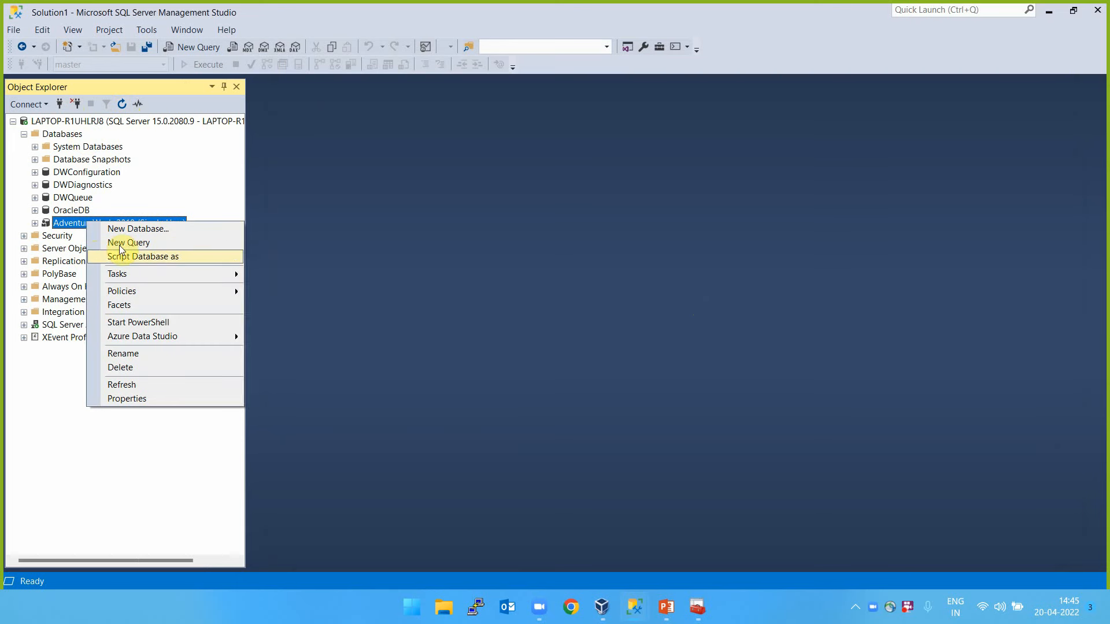
{"action": "mouse_move", "coordinate": [131, 273]}
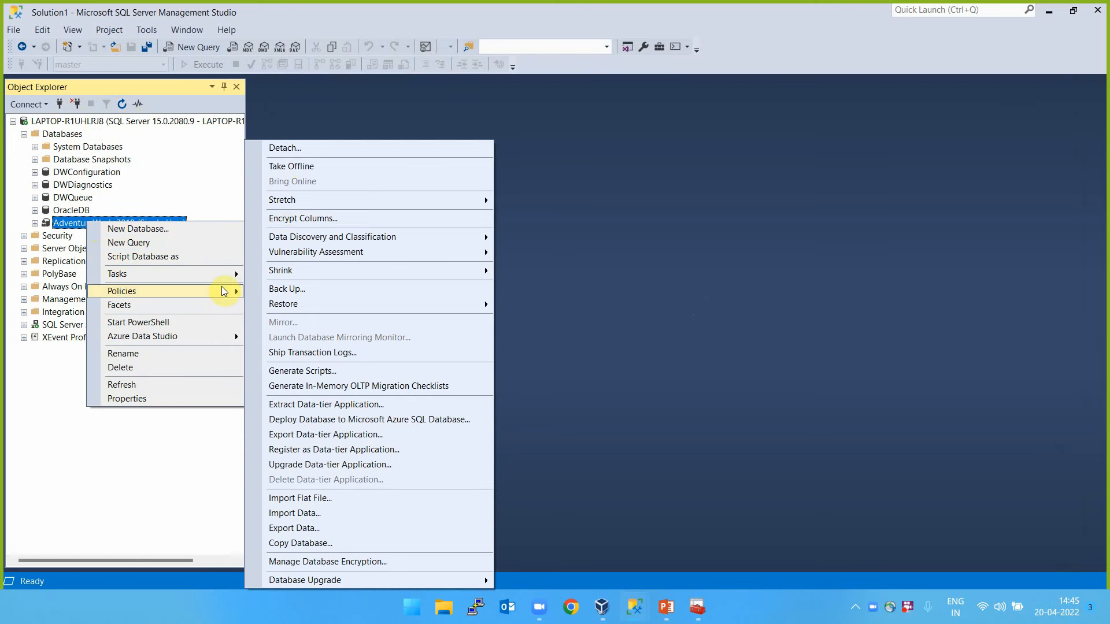
{"action": "mouse_move", "coordinate": [197, 297]}
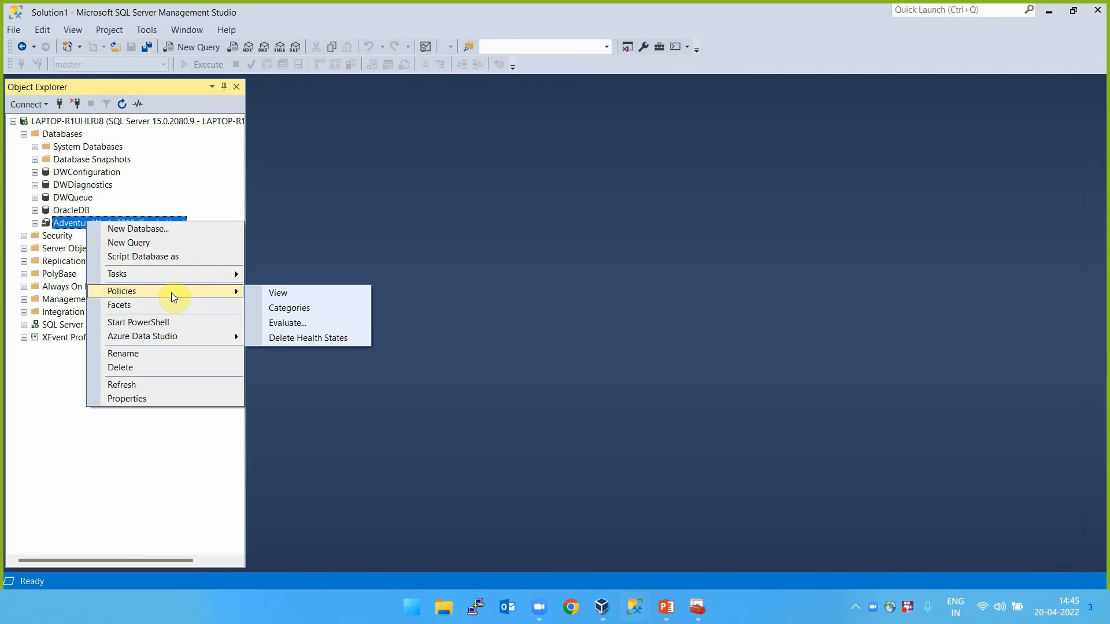
{"action": "mouse_move", "coordinate": [140, 275]}
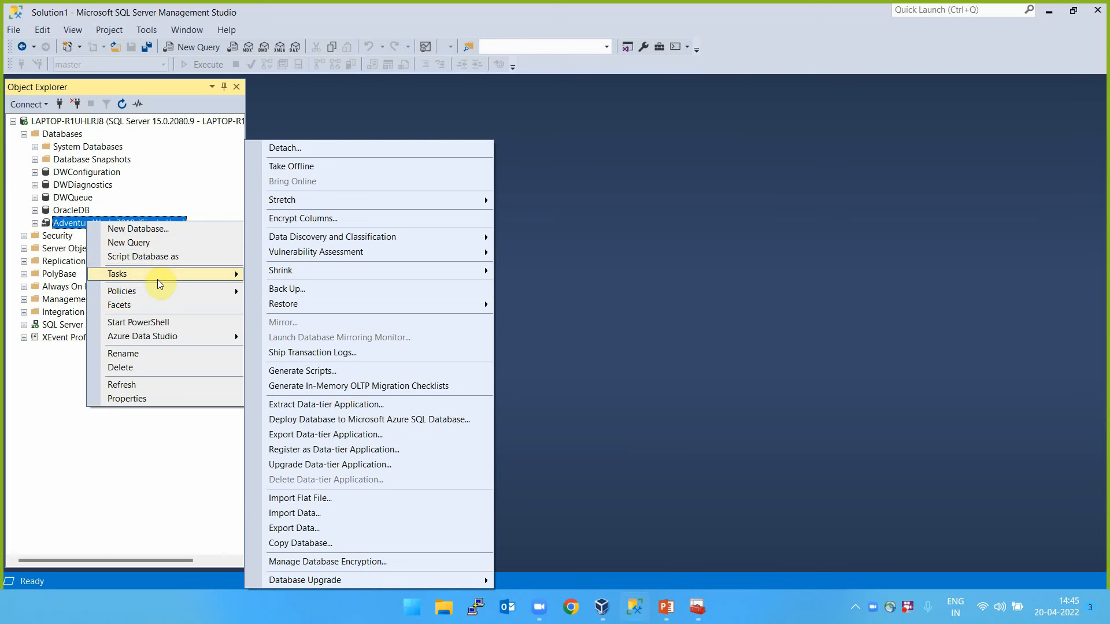
{"action": "left_click", "coordinate": [138, 229]}
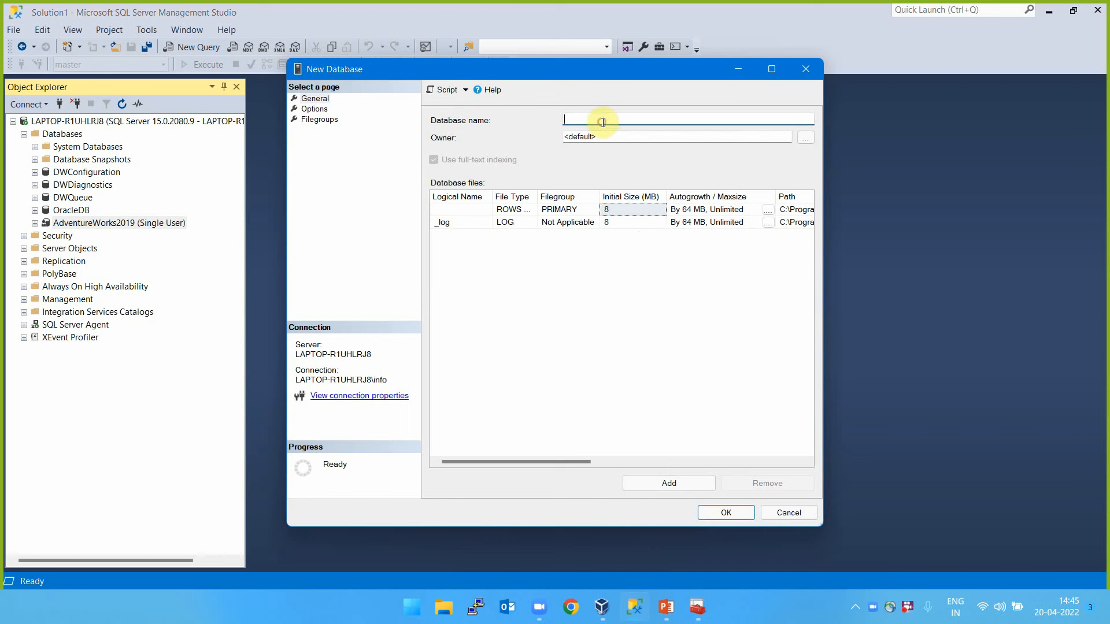
{"action": "type", "text": "New Database"}
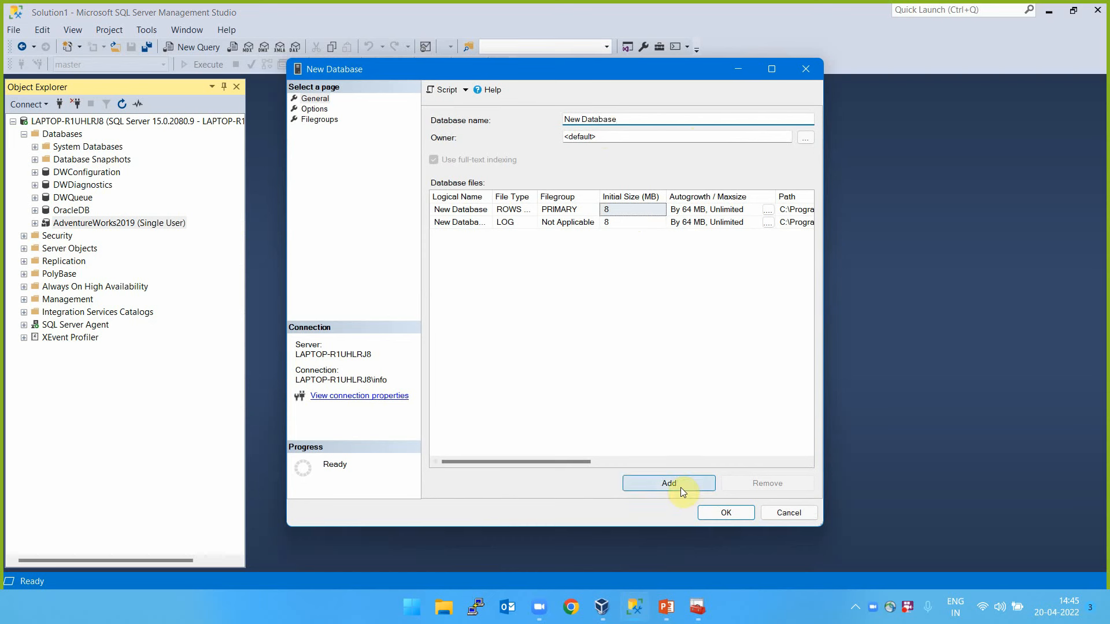
{"action": "left_click", "coordinate": [315, 109]}
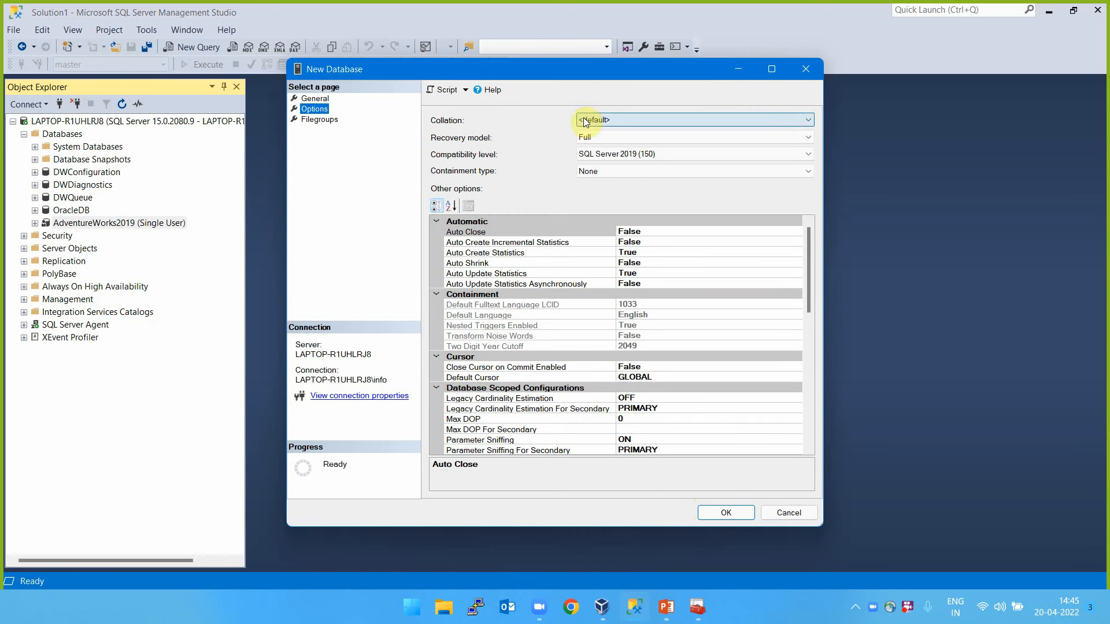
{"action": "left_click", "coordinate": [325, 122]}
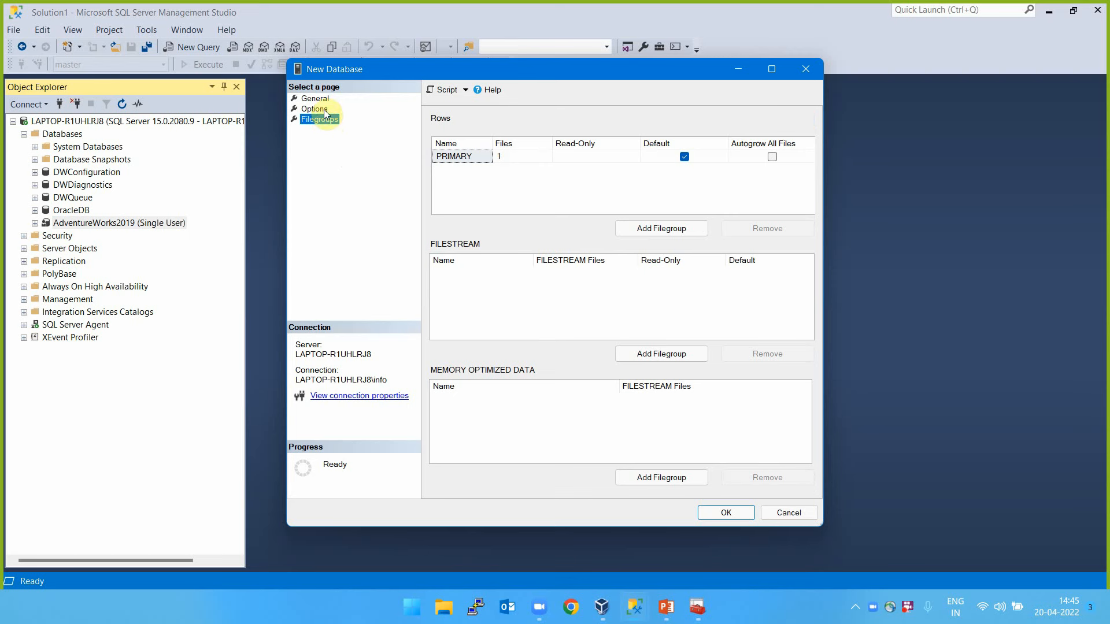
{"action": "left_click", "coordinate": [314, 109]}
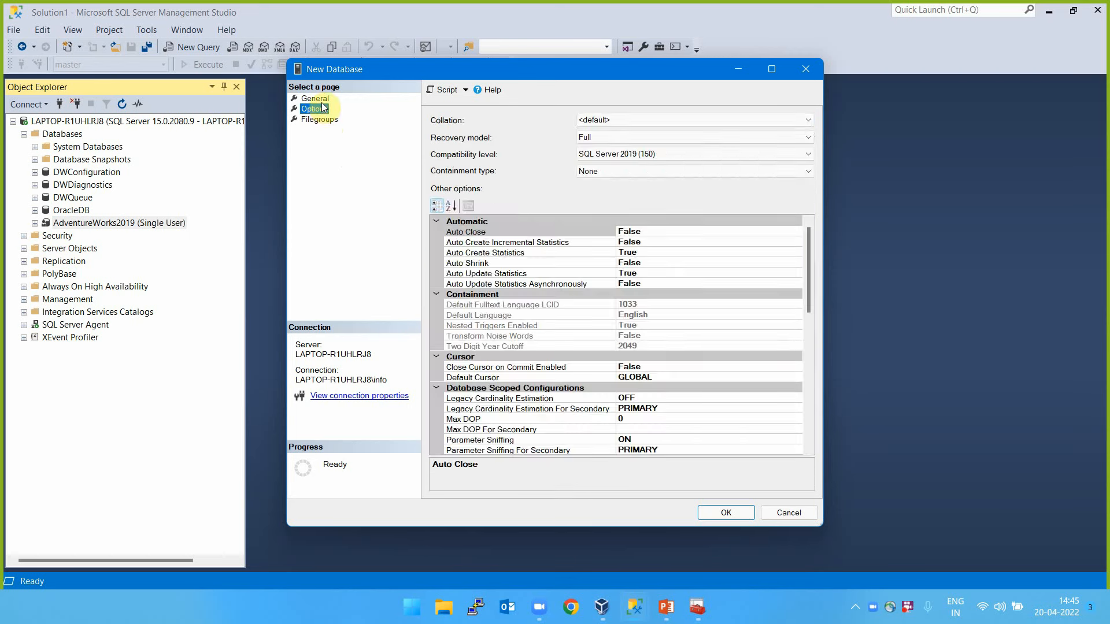
{"action": "left_click", "coordinate": [315, 99]}
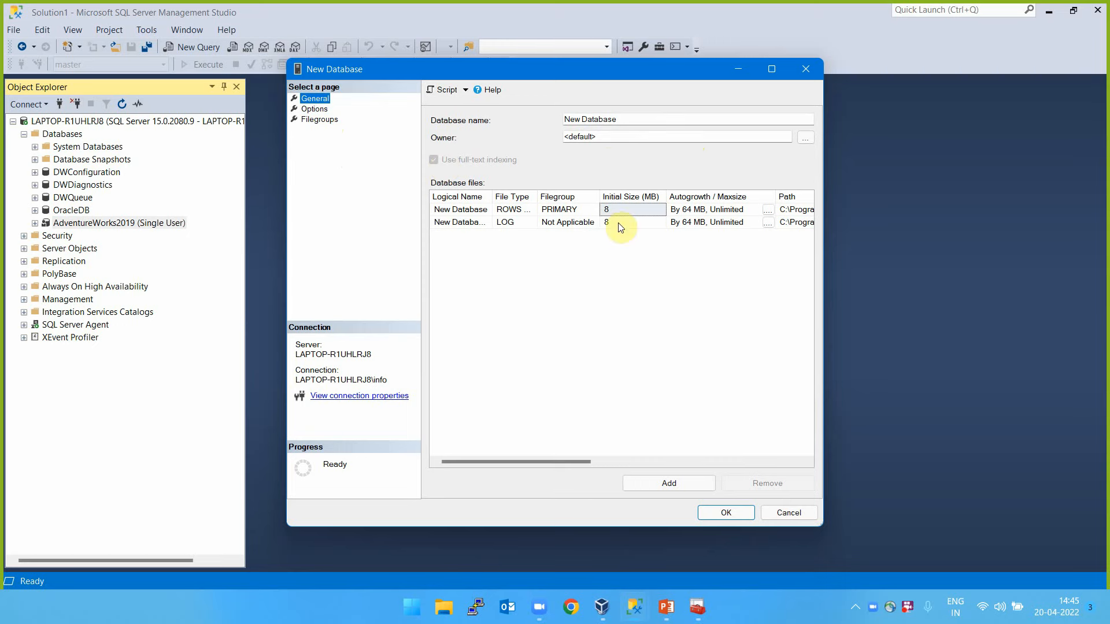
{"action": "left_click", "coordinate": [789, 514]}
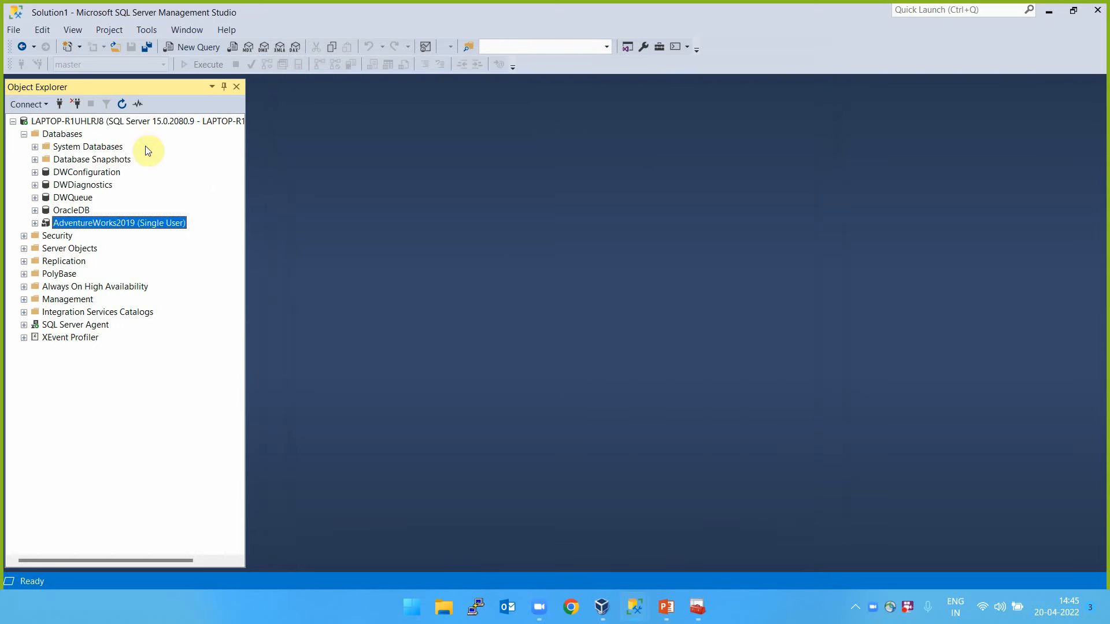
{"action": "right_click", "coordinate": [71, 134]}
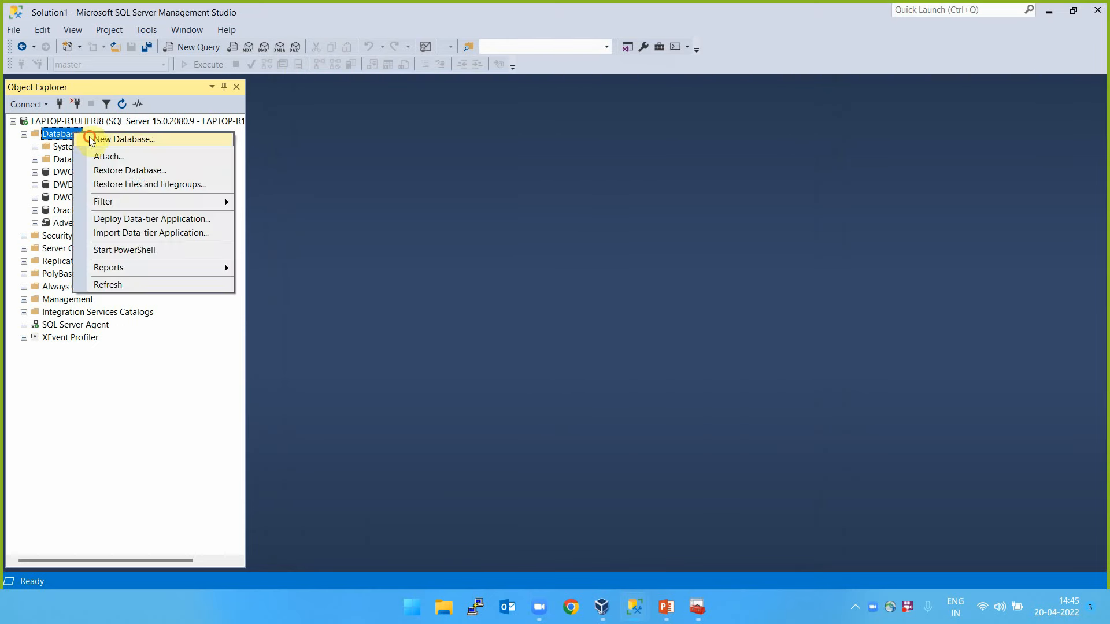
{"action": "left_click", "coordinate": [99, 139]}
{"action": "left_click", "coordinate": [782, 511]}
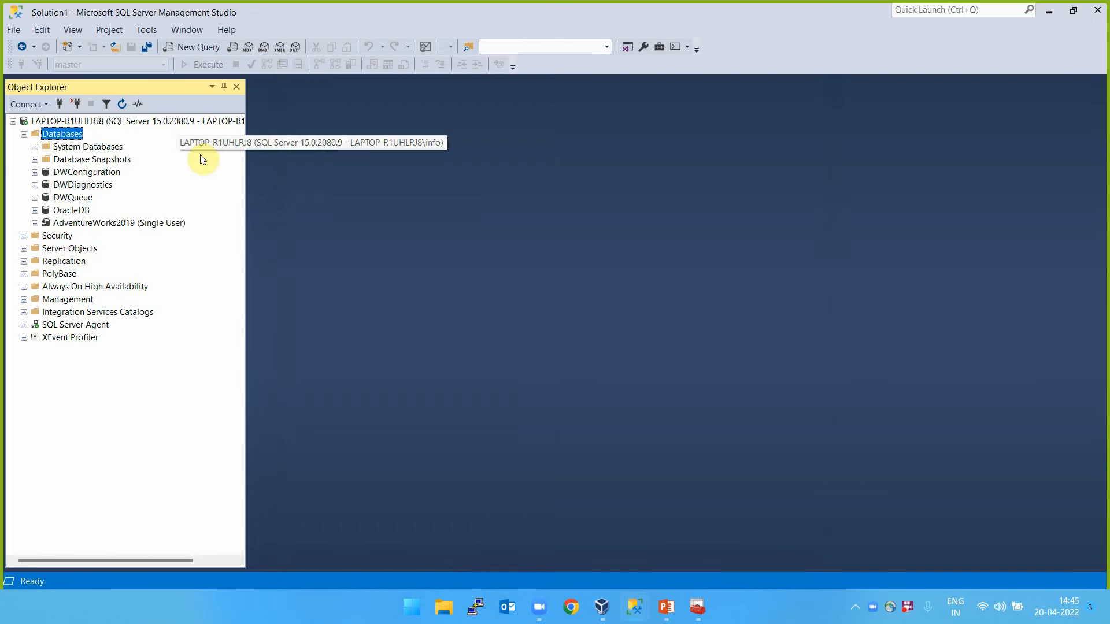
Start attaching a database and add AdventureWorks2019.mdf from the DATA folder as its data file.
{"action": "right_click", "coordinate": [61, 137]}
{"action": "left_click", "coordinate": [93, 163]}
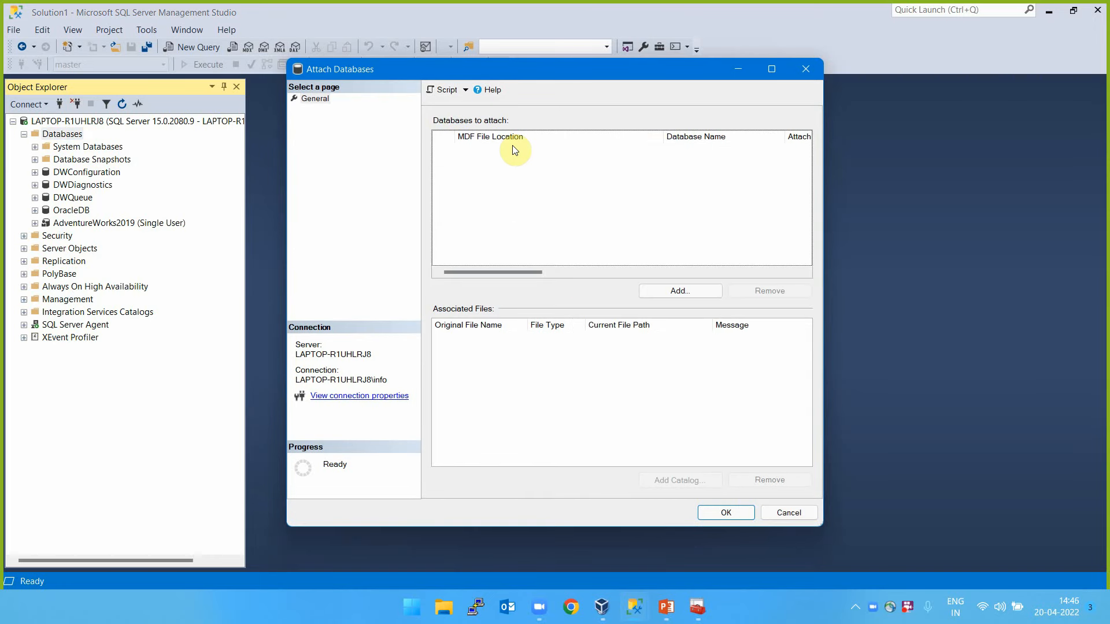
{"action": "left_click", "coordinate": [674, 290]}
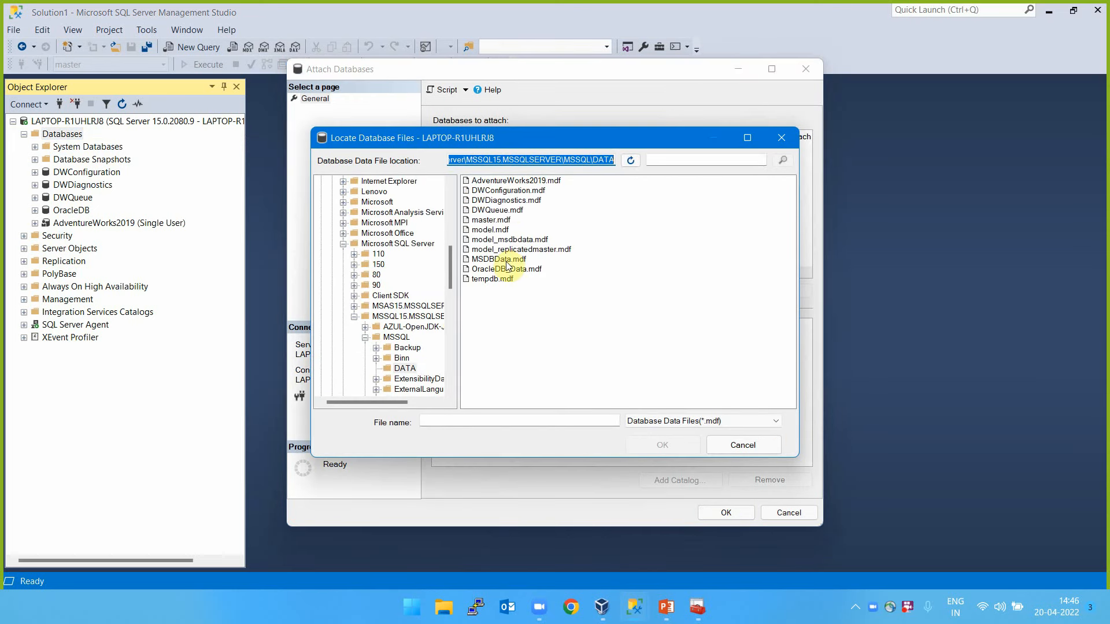
{"action": "left_click", "coordinate": [515, 181]}
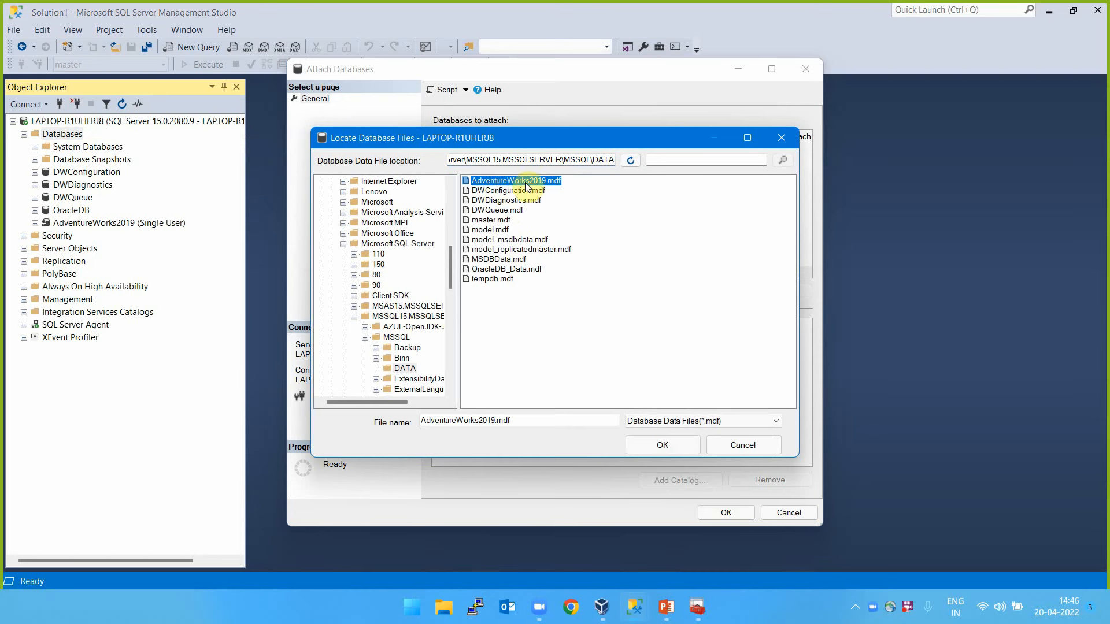
{"action": "left_click", "coordinate": [658, 446]}
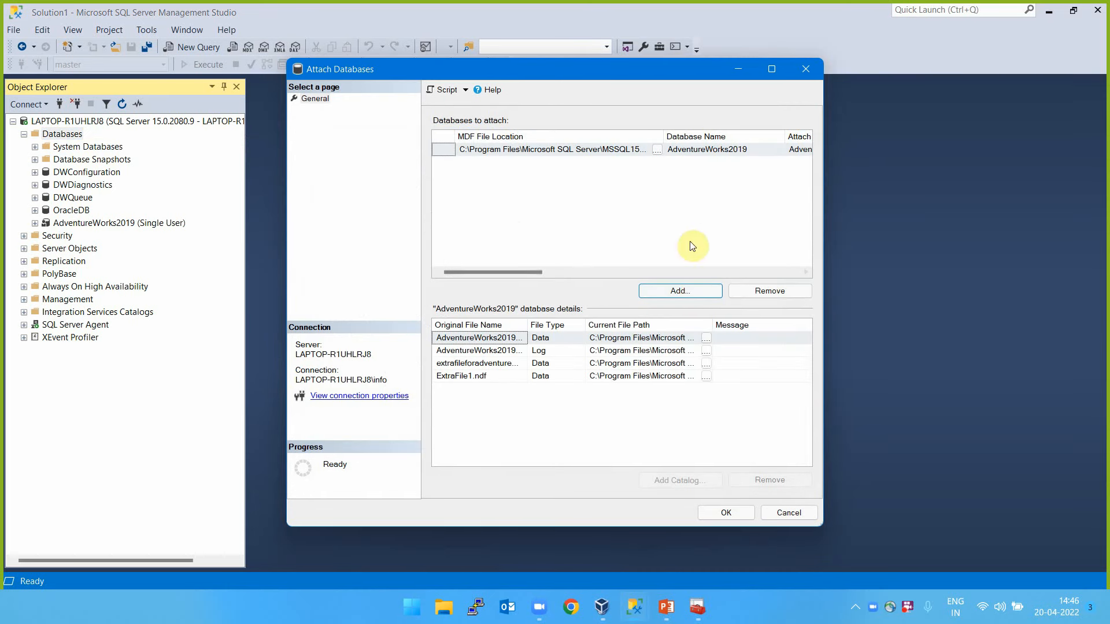
Examine the attach details of AdventureWorks2019 and the file selection for its MDF location.
{"action": "left_click_drag", "start_coordinate": [828, 248], "coordinate": [1018, 231]}
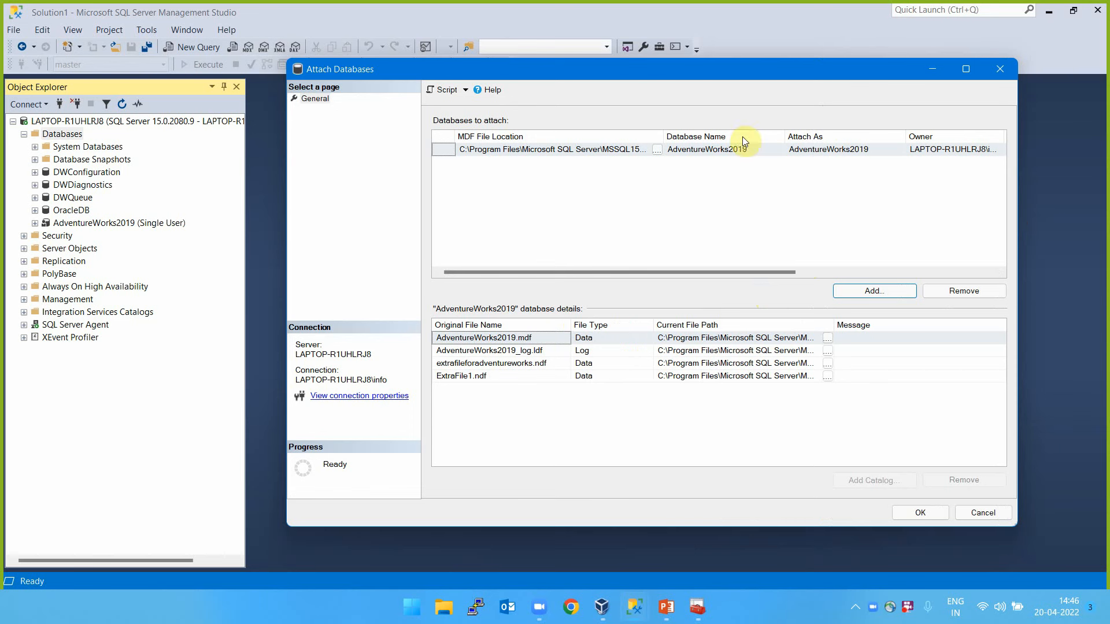
{"action": "left_click", "coordinate": [755, 150]}
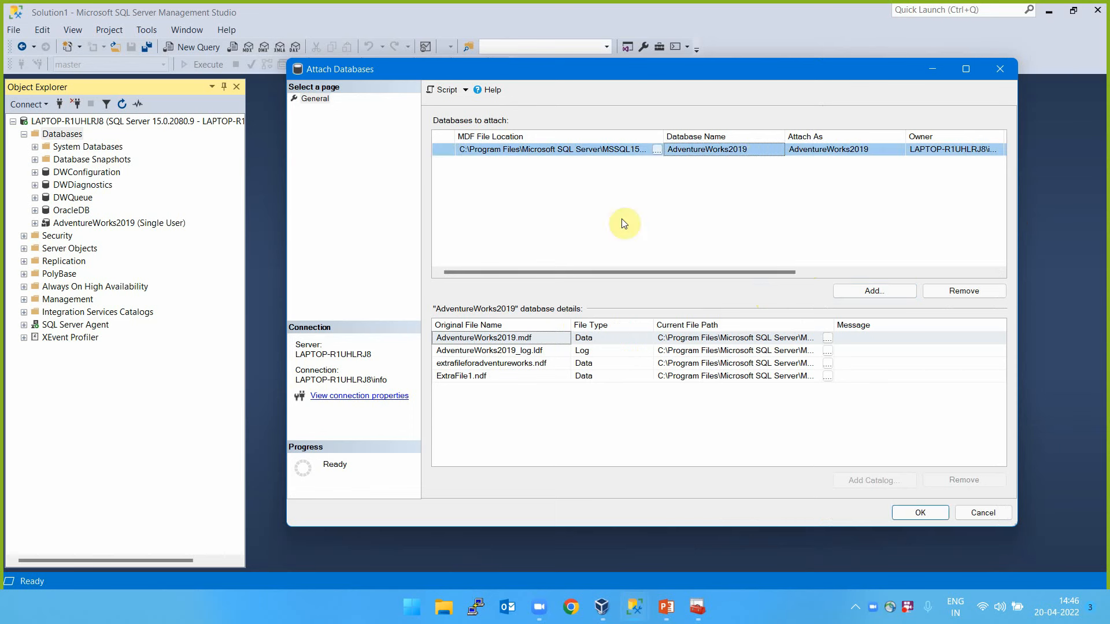
{"action": "left_click_drag", "start_coordinate": [785, 272], "coordinate": [673, 275]}
{"action": "left_click", "coordinate": [657, 150]}
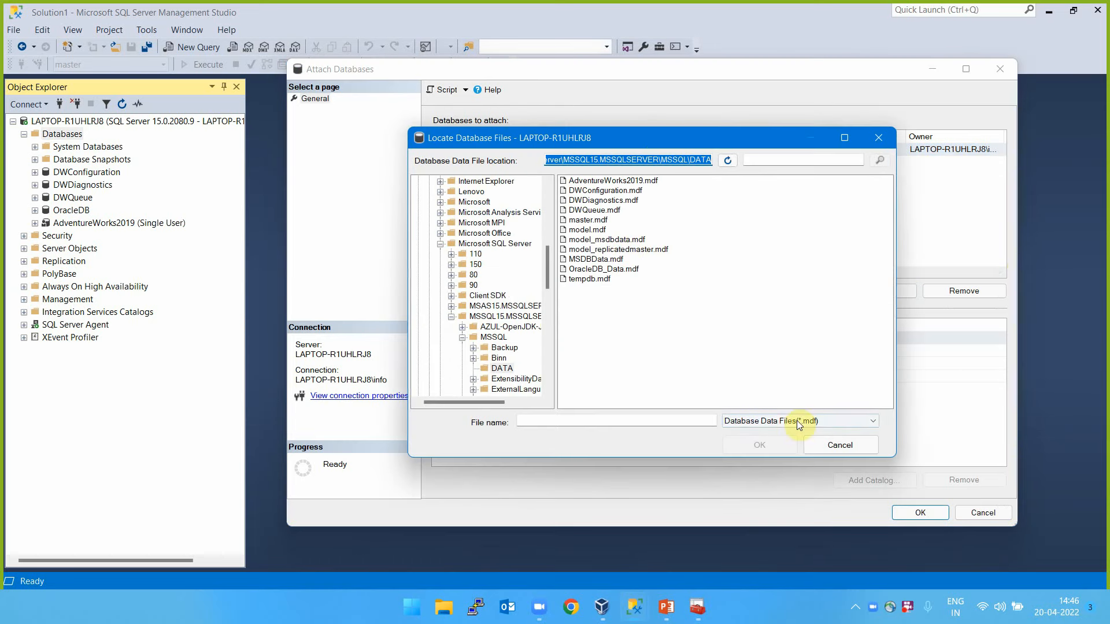
{"action": "left_click", "coordinate": [839, 449]}
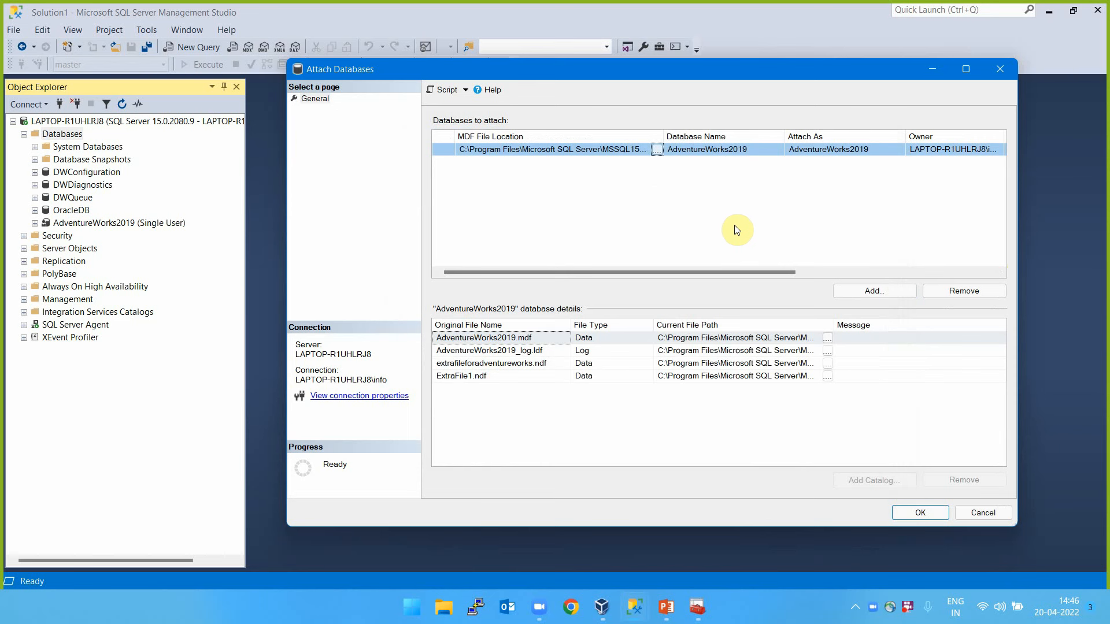
Set the Attach As name of AdventureWorks2019 to AdventureWOracle and attach the database.
{"action": "left_click", "coordinate": [717, 150]}
{"action": "left_click", "coordinate": [870, 149]}
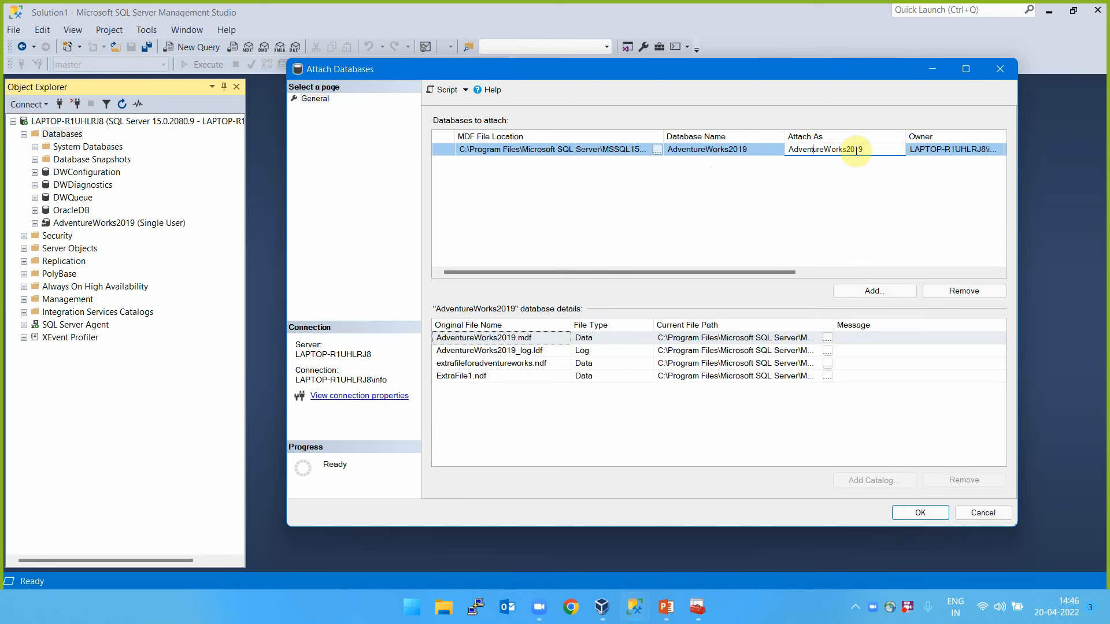
{"action": "left_click_drag", "start_coordinate": [865, 149], "coordinate": [828, 145]}
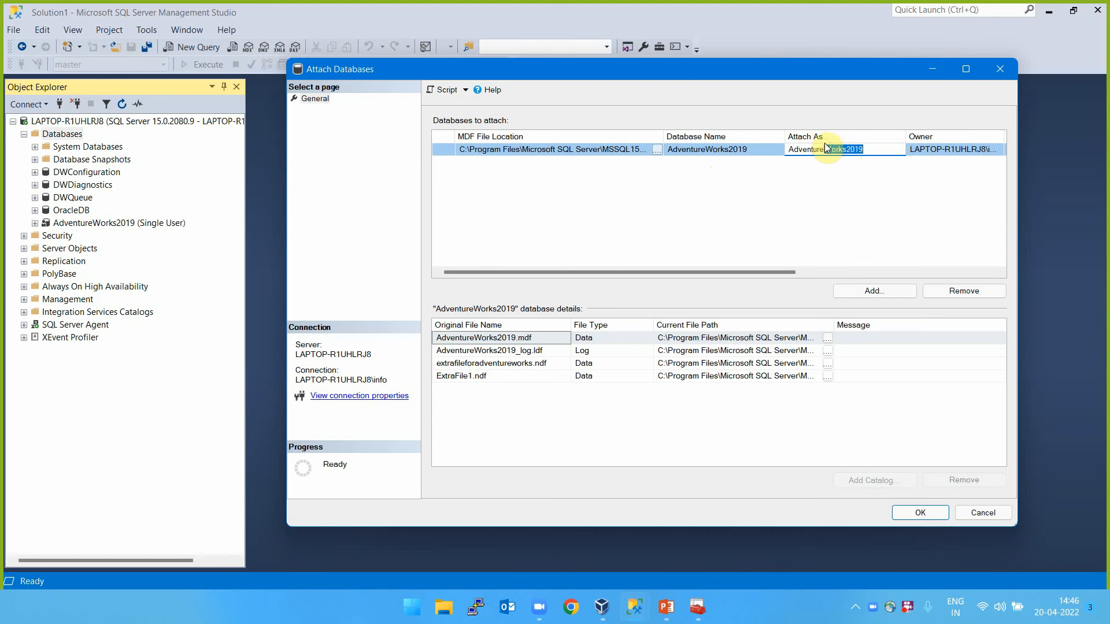
{"action": "type", "text": "WOracle"}
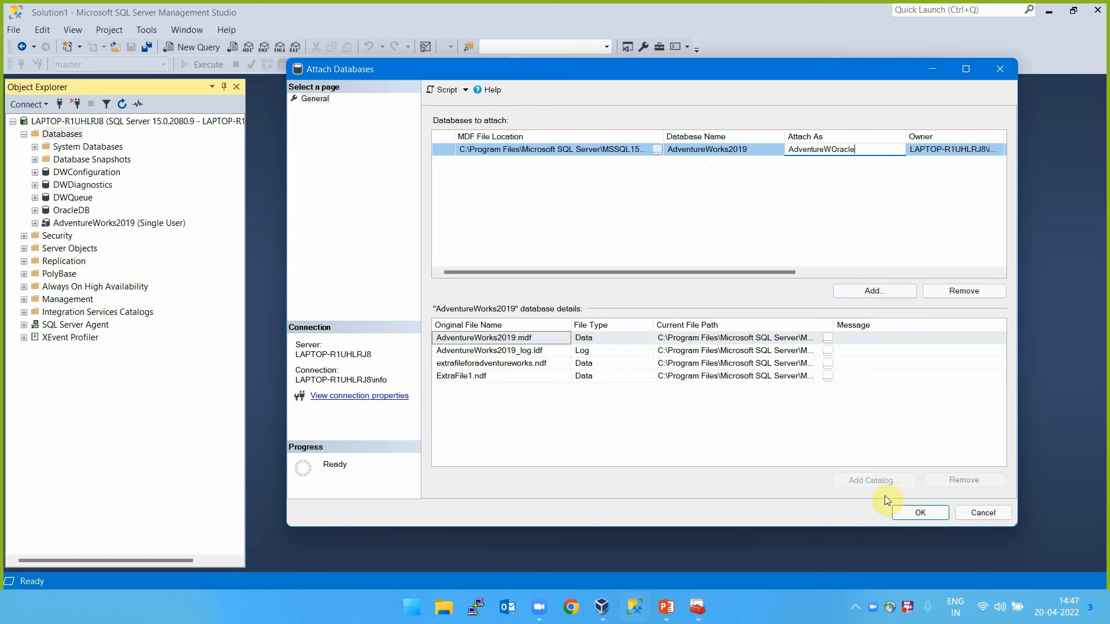
{"action": "left_click", "coordinate": [920, 513]}
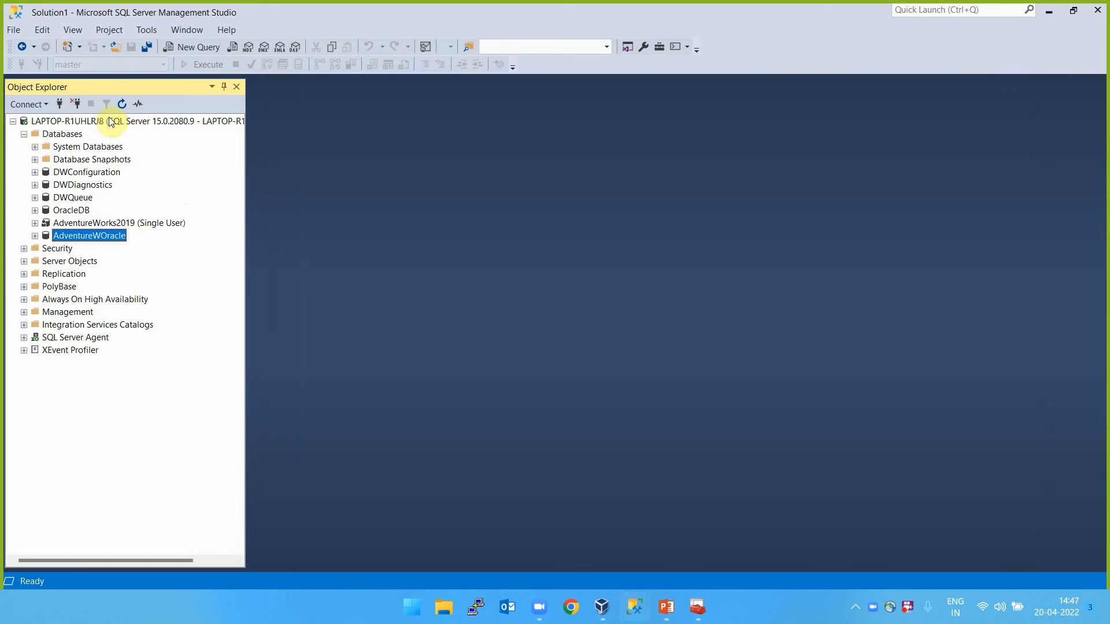
Examine the Copy Database Wizard for AdventureWOracle through its source server, destination server and transfer method pages, and cancel the copy.
{"action": "right_click", "coordinate": [91, 236]}
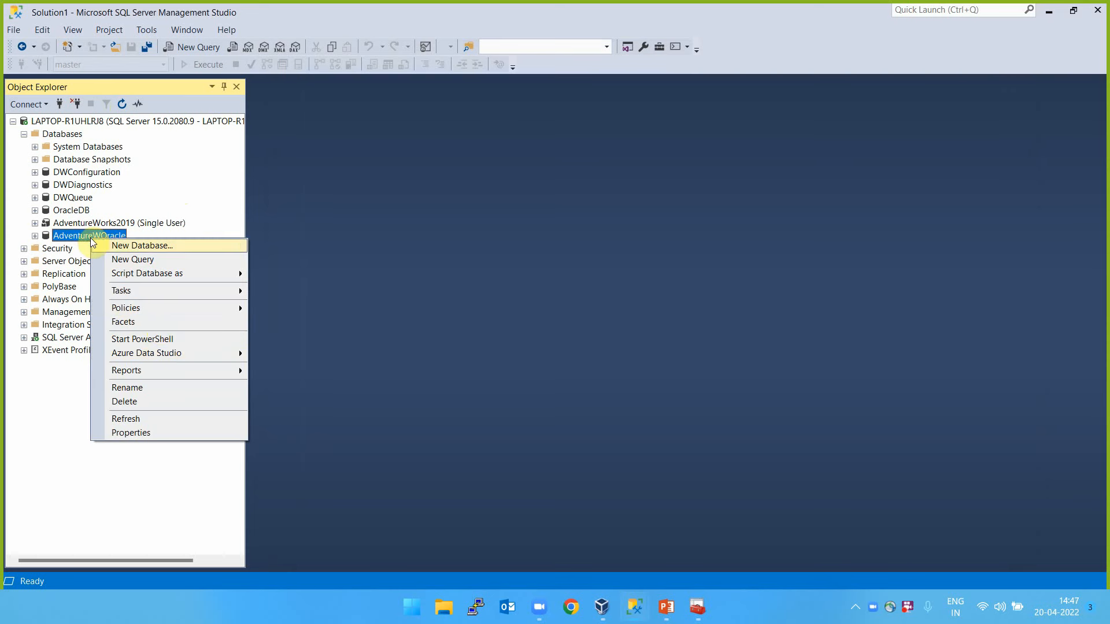
{"action": "mouse_move", "coordinate": [173, 290]}
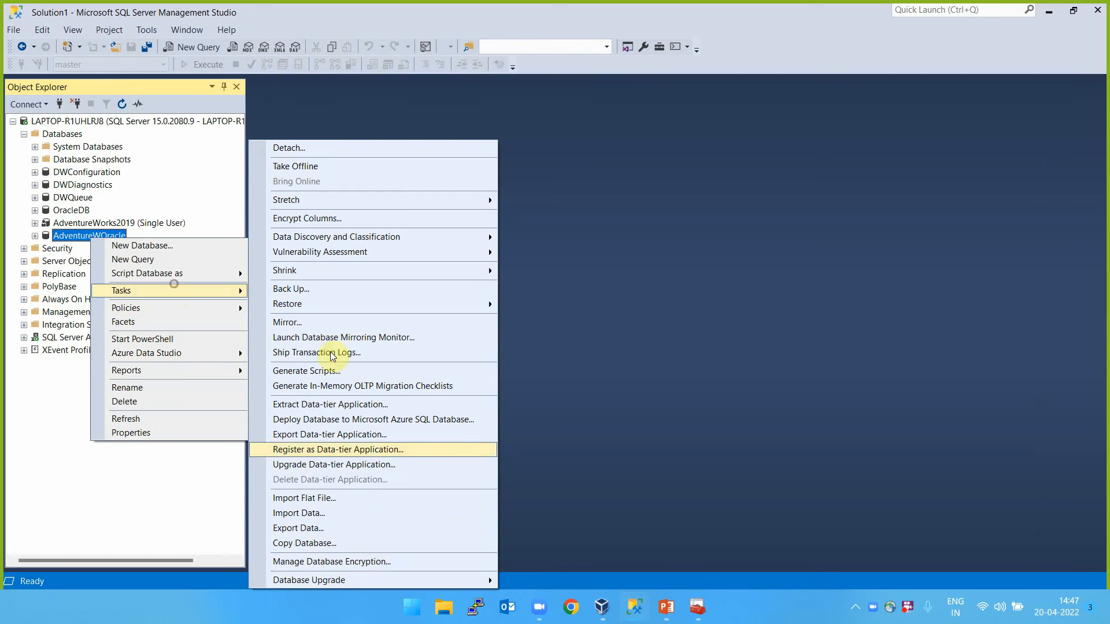
{"action": "left_click", "coordinate": [326, 542]}
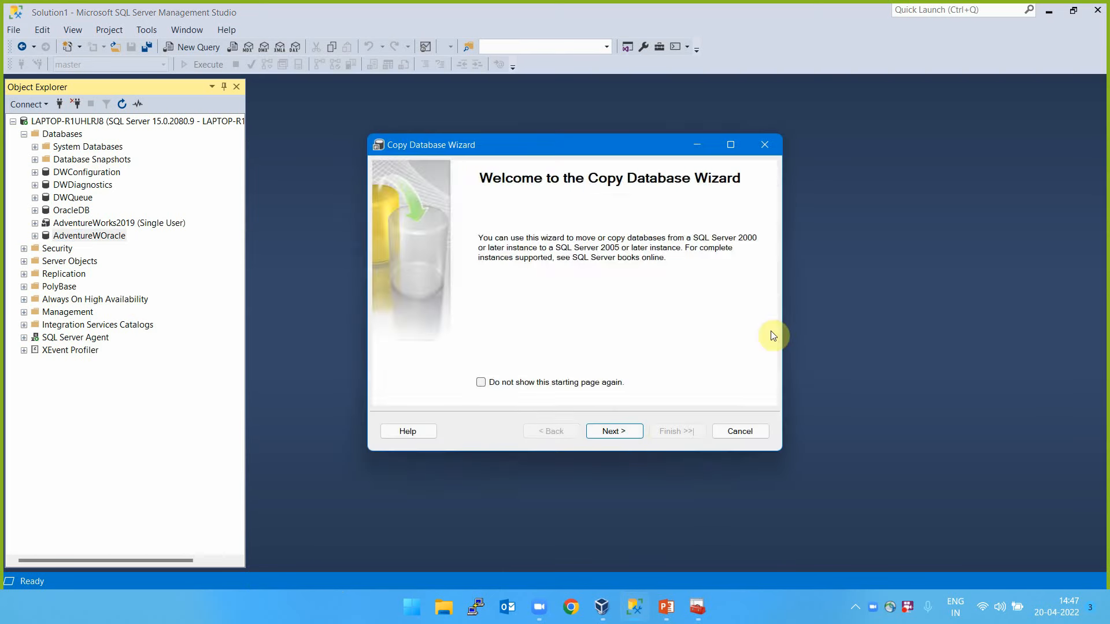
{"action": "left_click", "coordinate": [630, 430]}
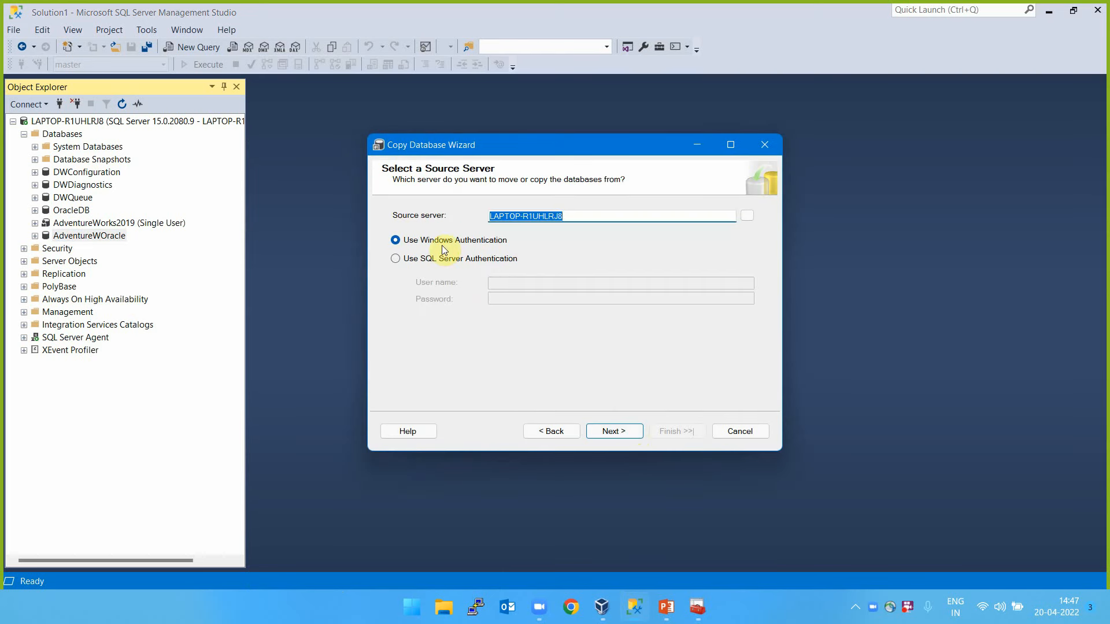
{"action": "left_click", "coordinate": [614, 431]}
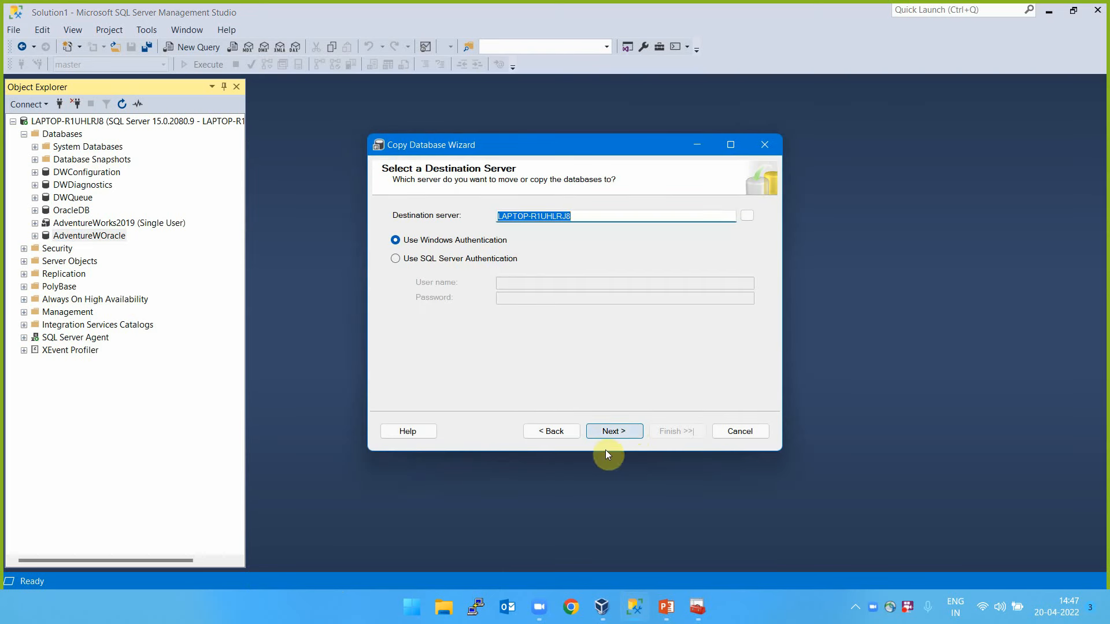
{"action": "left_click", "coordinate": [609, 432]}
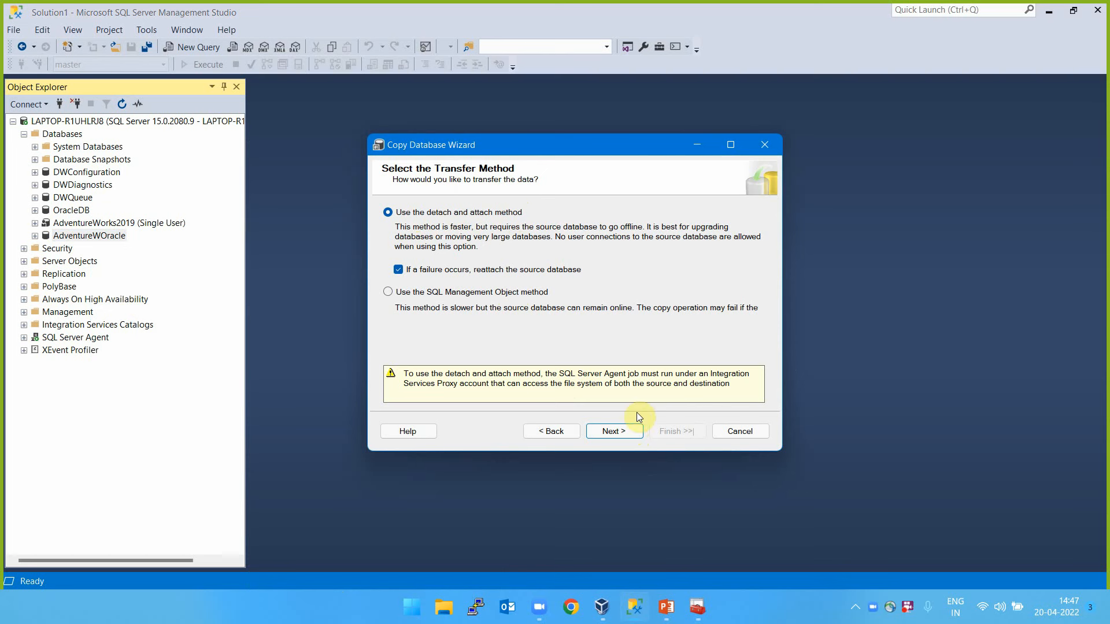
{"action": "left_click", "coordinate": [738, 432]}
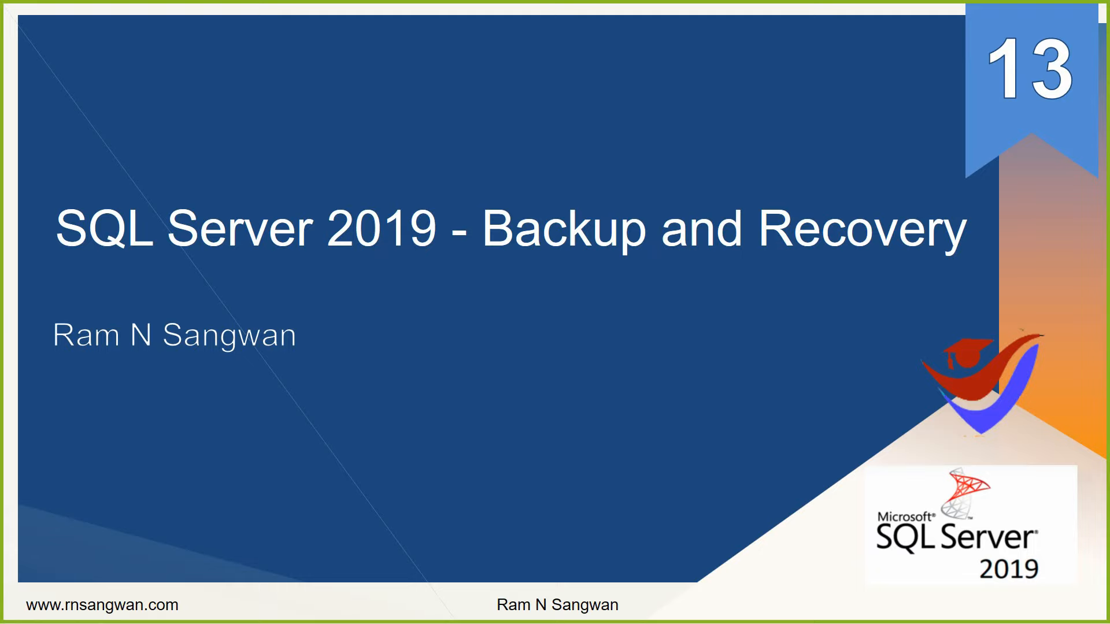
{"action": "key", "text": "Right"}
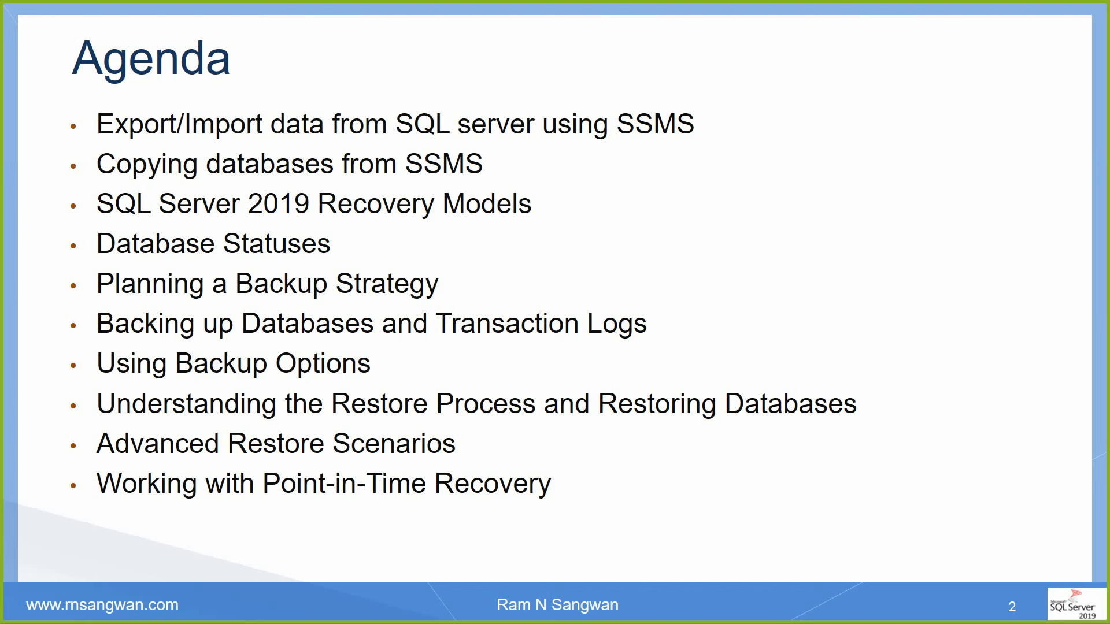